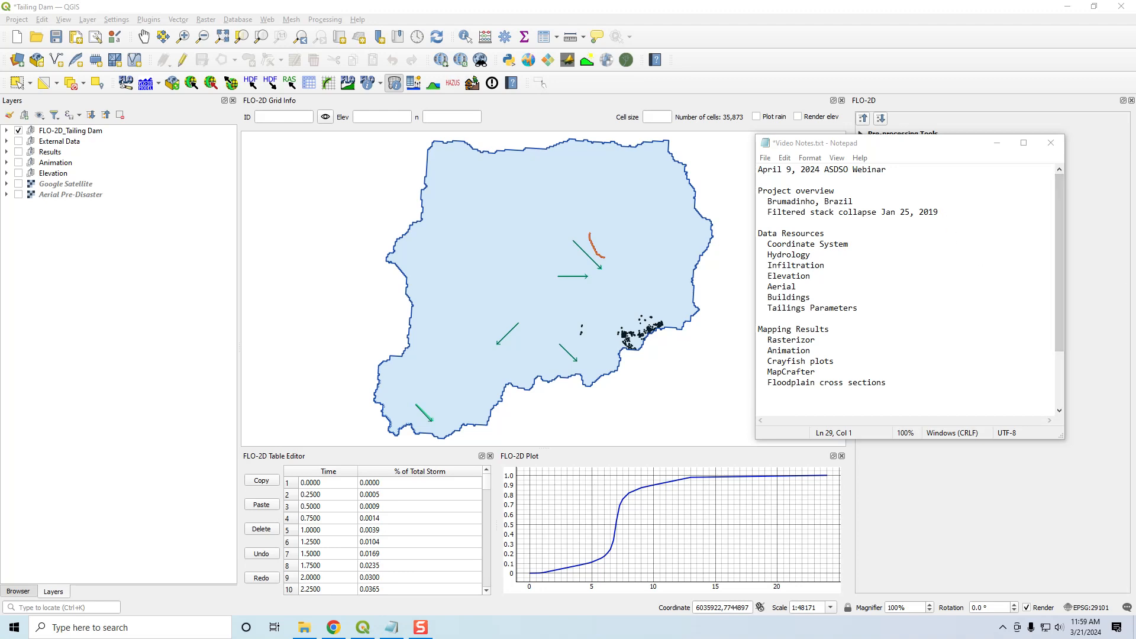
# - Show the Aerial Pre-Disaster layer and inspect the tailings dam area, returning to the full project area
pyautogui.click(18, 196)
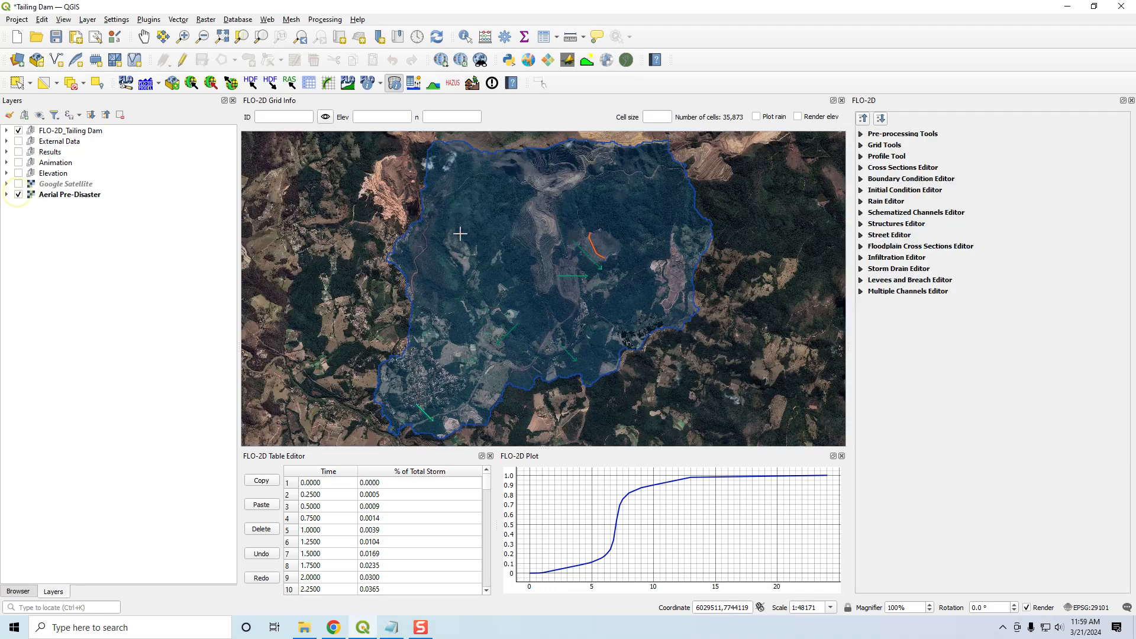
pyautogui.scroll(2, 618, 246)
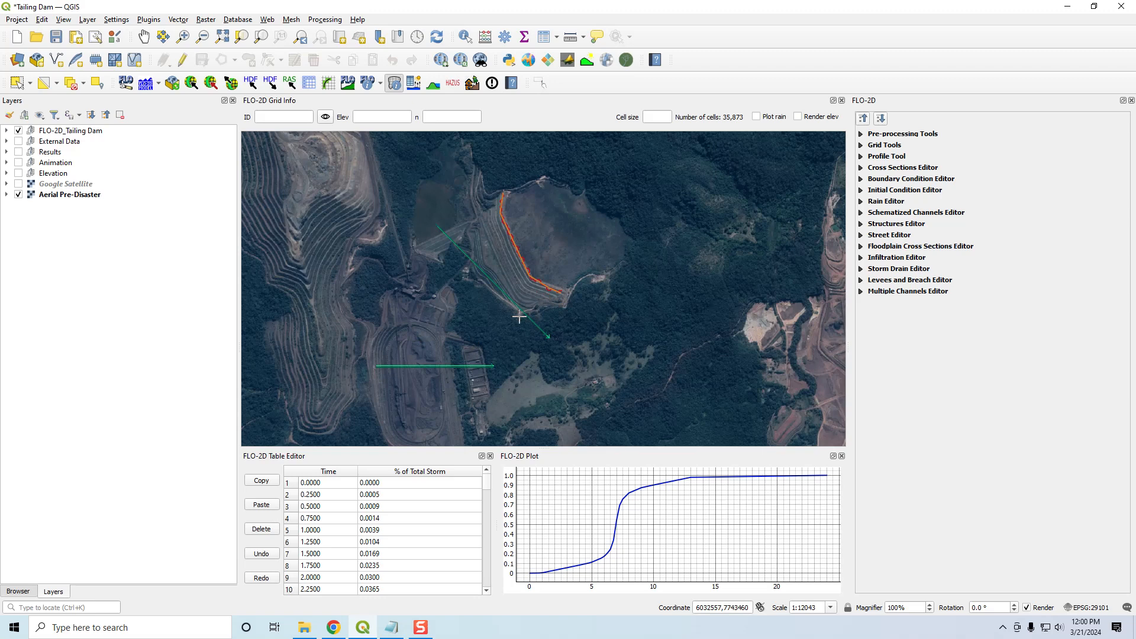
pyautogui.scroll(-2, 519, 317)
pyautogui.moveTo(542, 351); pyautogui.dragTo(614, 291)
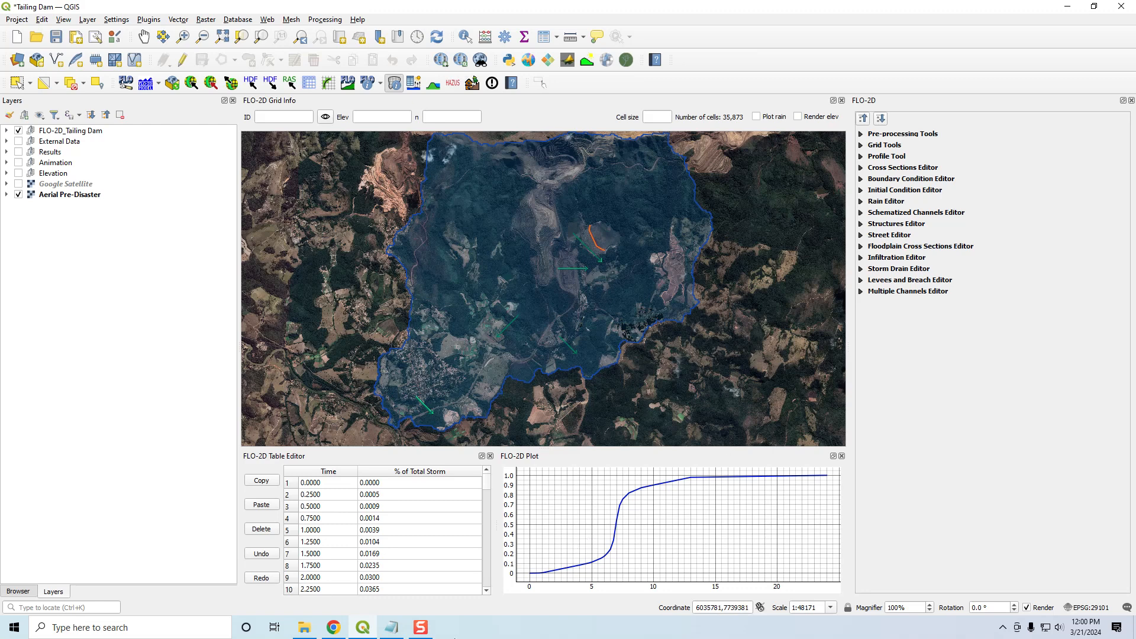
# - Move the notes window out of the way and apply SAD69 / Brazil Polyconic (EPSG:29101) as the project coordinate reference system
pyautogui.click(391, 629)
pyautogui.moveTo(821, 142); pyautogui.dragTo(1135, 157)
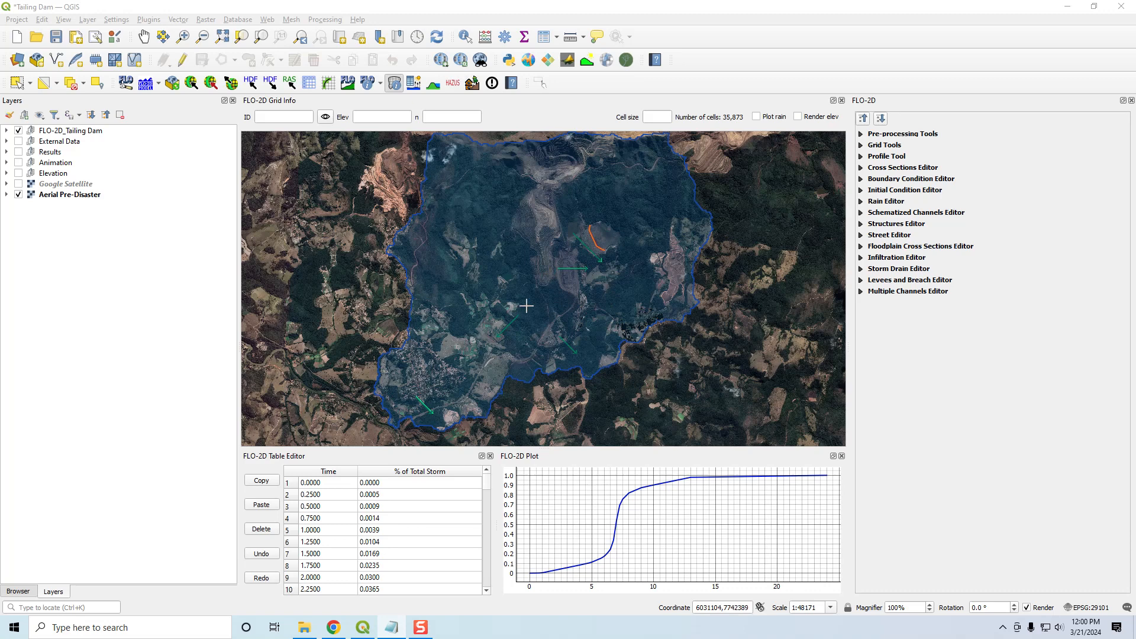
pyautogui.click(1083, 609)
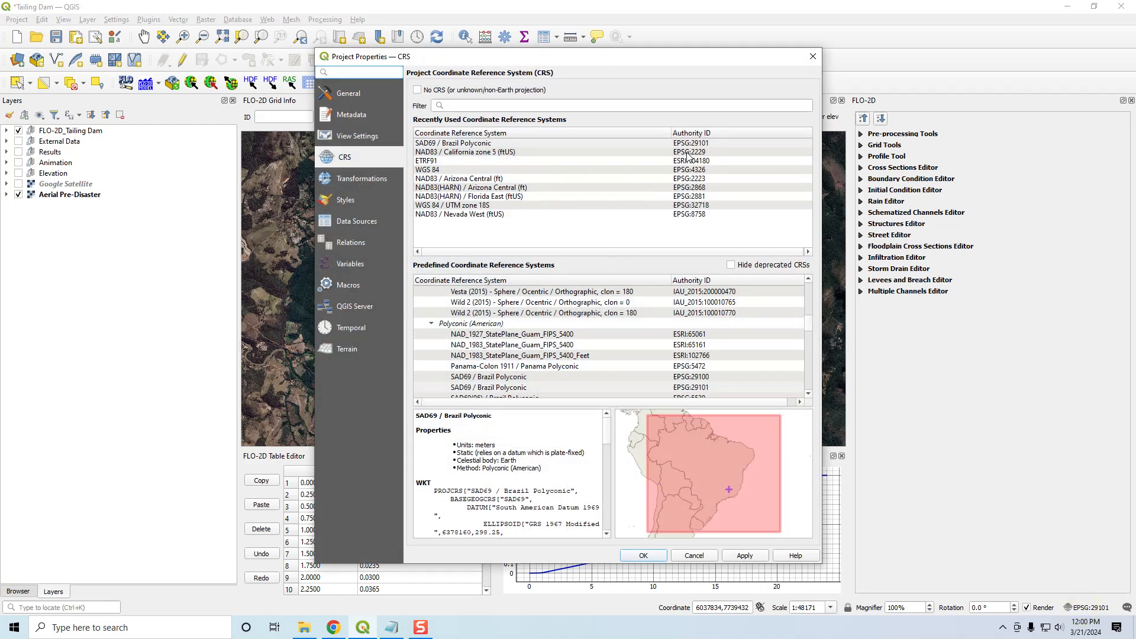
pyautogui.click(685, 144)
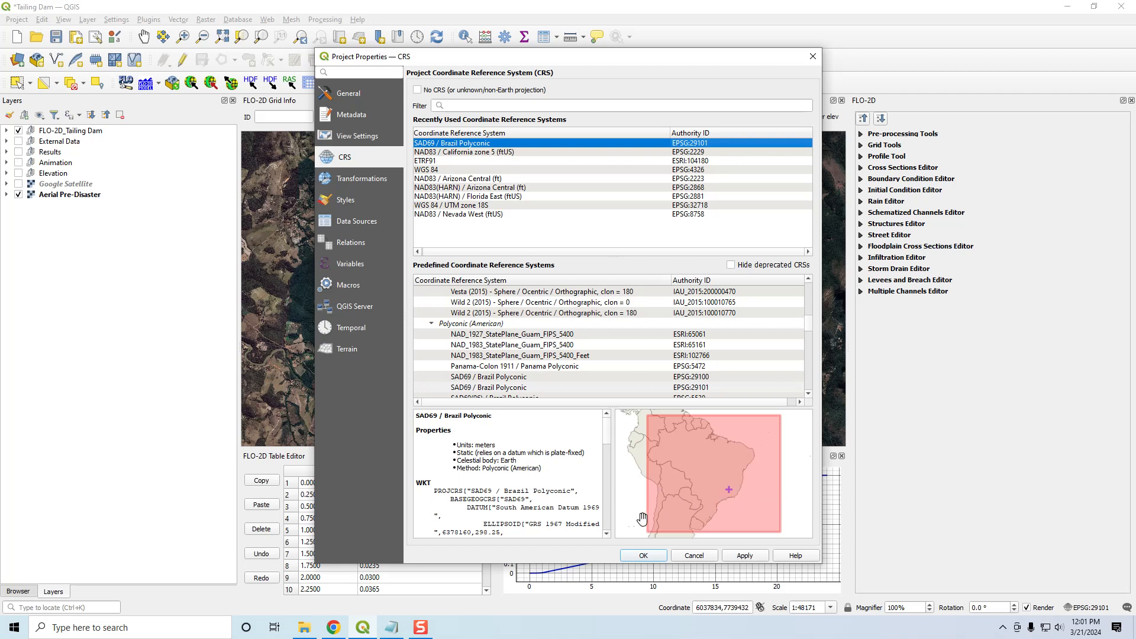
pyautogui.click(644, 557)
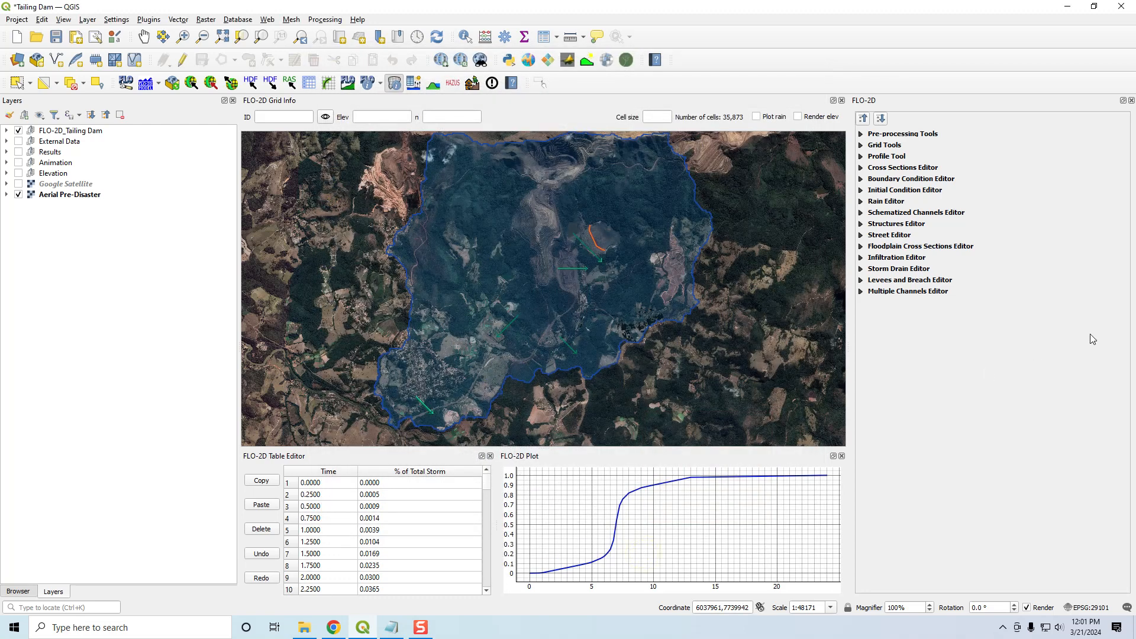
# - Expand the Elevation group and display its Elevation Pre Disaster raster over the aerial image
pyautogui.click(6, 173)
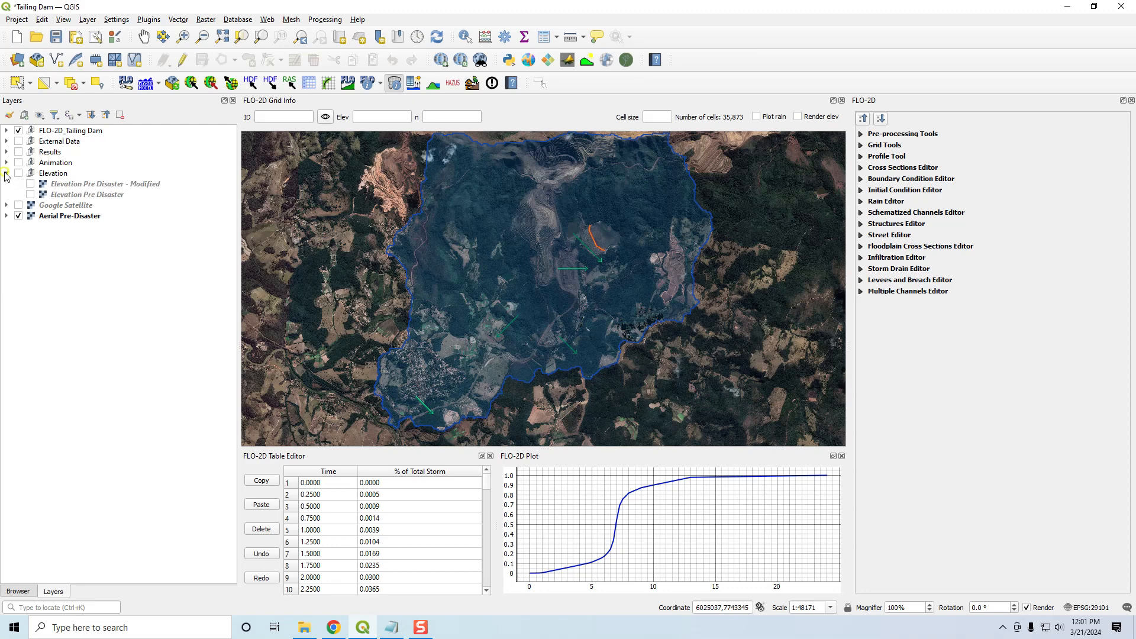
pyautogui.click(18, 173)
pyautogui.click(30, 194)
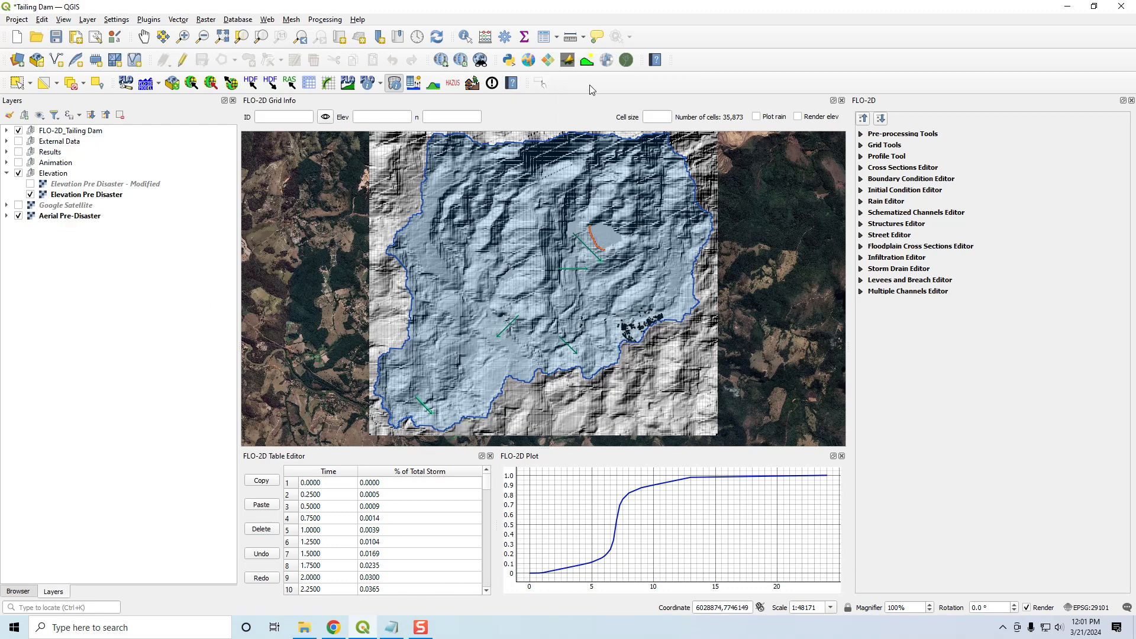
# - Review the DEM sources offered by the OpenTopography DEM Downloader and close it without running a download
pyautogui.click(567, 65)
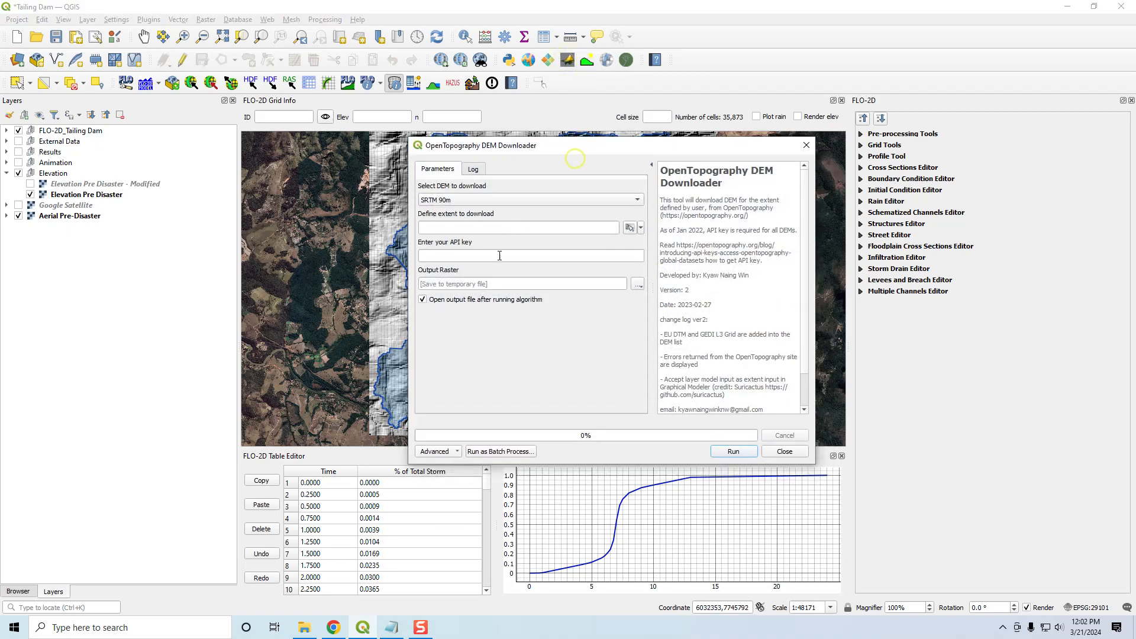
pyautogui.click(507, 255)
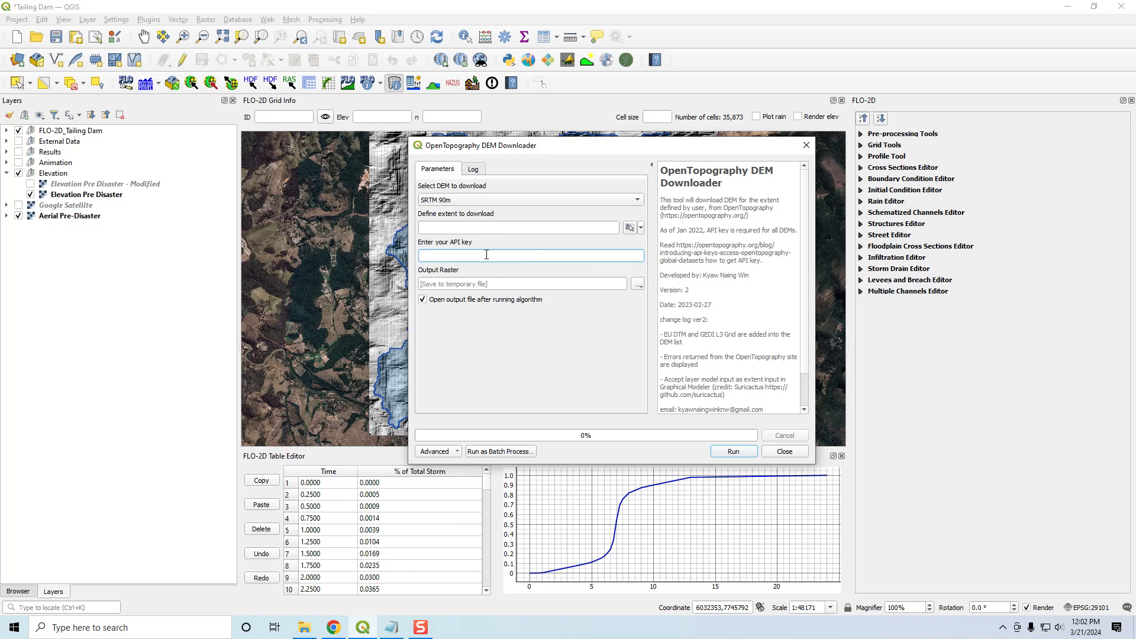
pyautogui.click(473, 200)
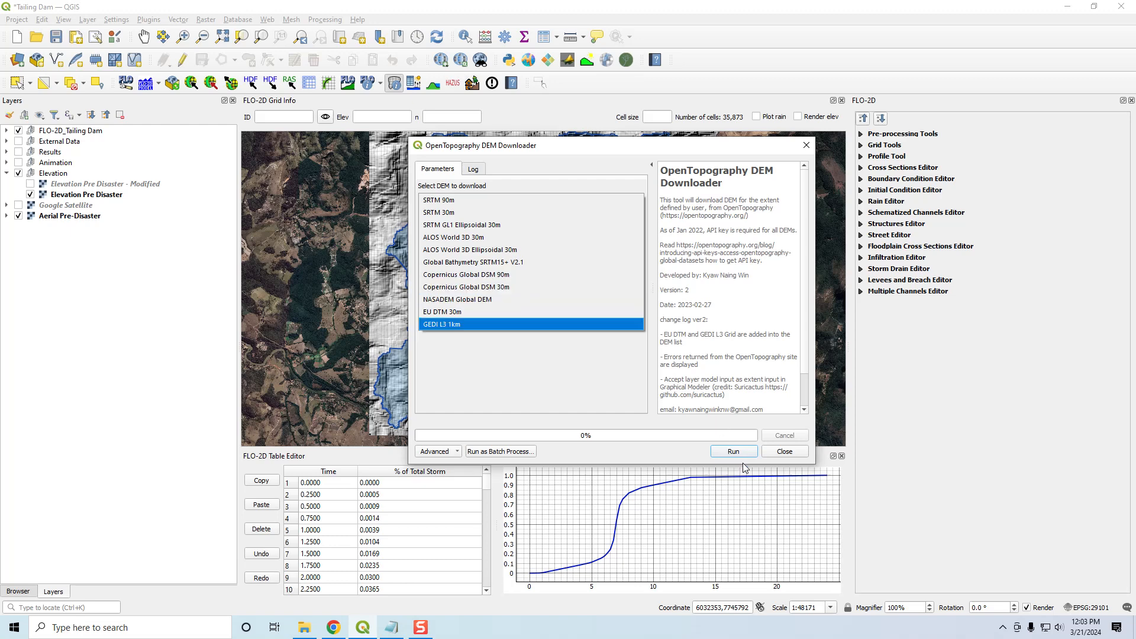
pyautogui.click(780, 452)
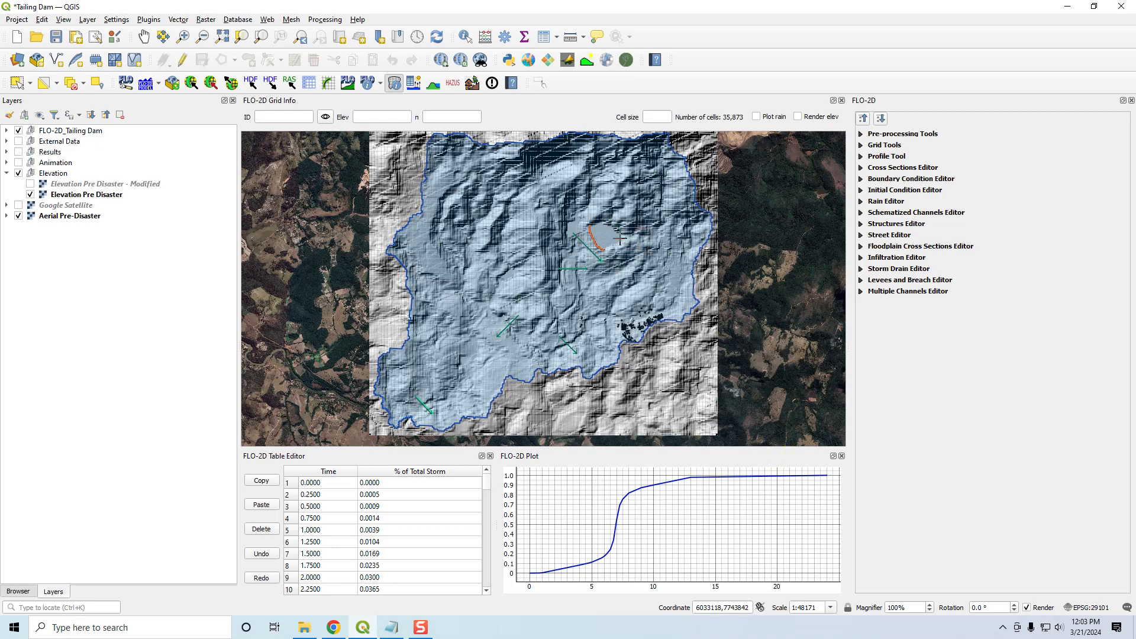
# - Examine the dam on the elevation raster and view the Dam Removal settings in FLO-2D's Pre-processing Tools, leaving them collapsed
pyautogui.scroll(1, 642, 230)
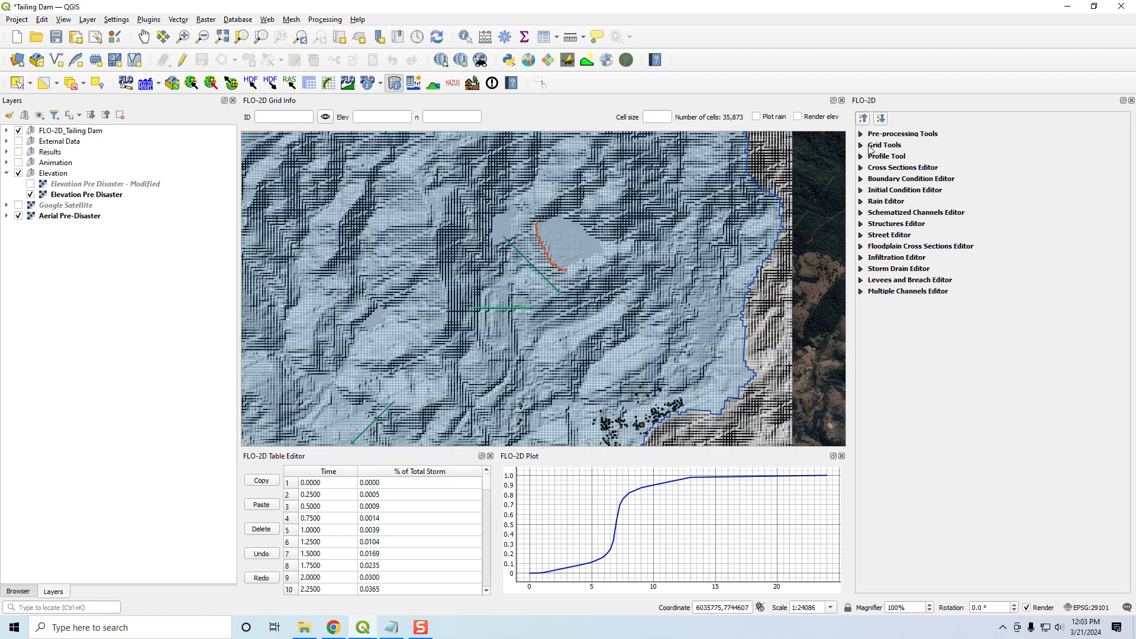
pyautogui.click(862, 135)
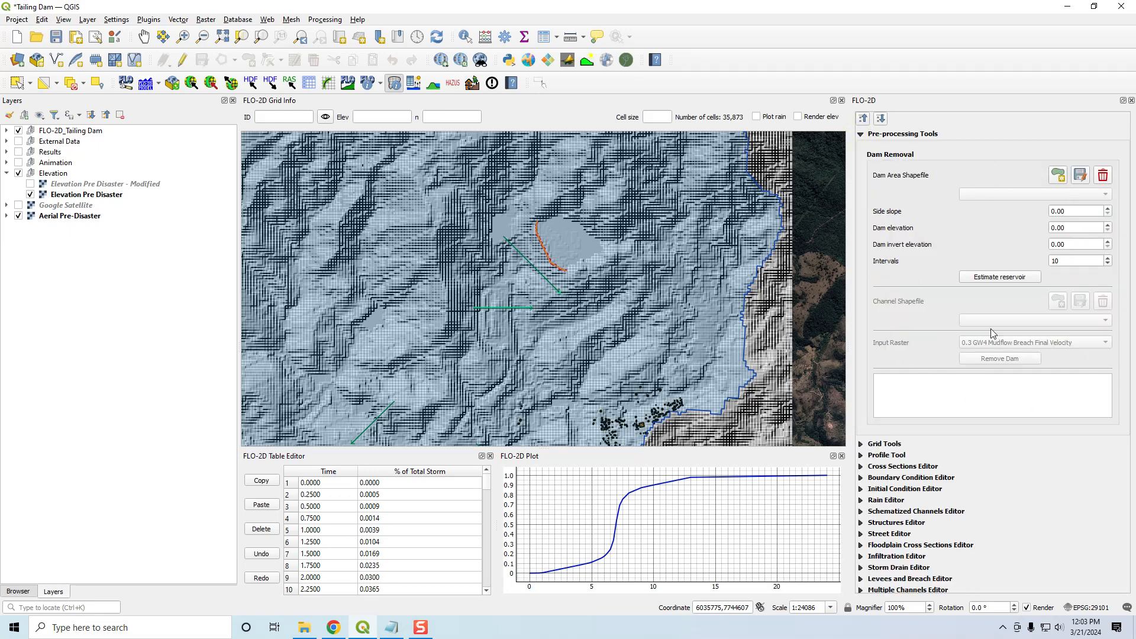
pyautogui.click(861, 134)
pyautogui.click(862, 135)
pyautogui.click(862, 135)
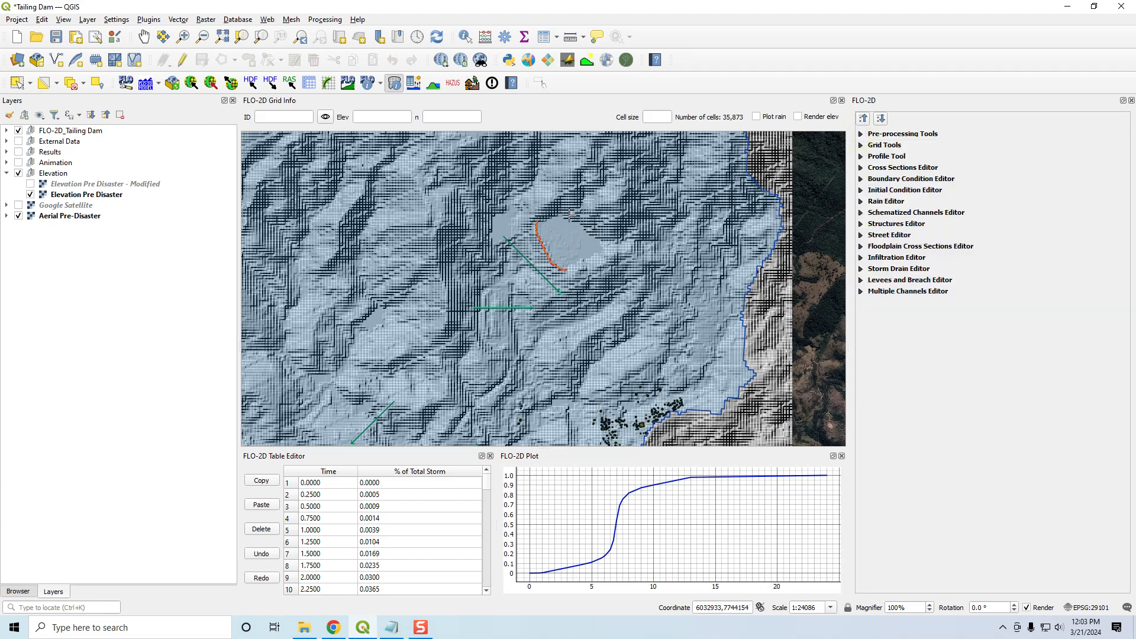
# - Display the Elevation Pre Disaster - Modified raster, then hide the Elevation group and view the whole Aerial Pre-Disaster image
pyautogui.click(30, 184)
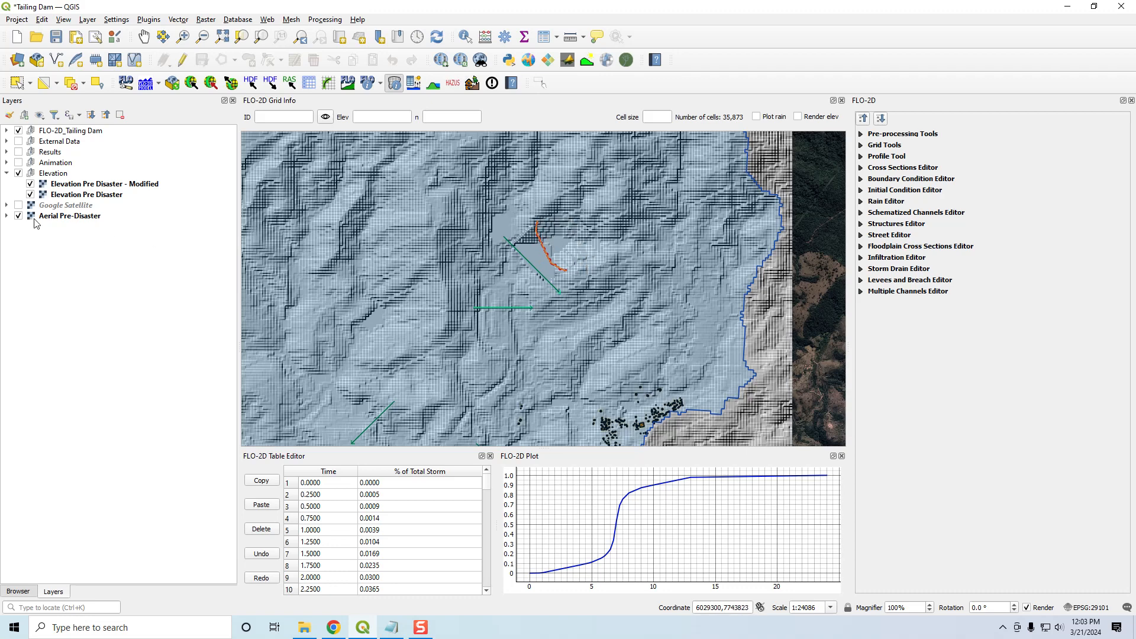
pyautogui.click(19, 173)
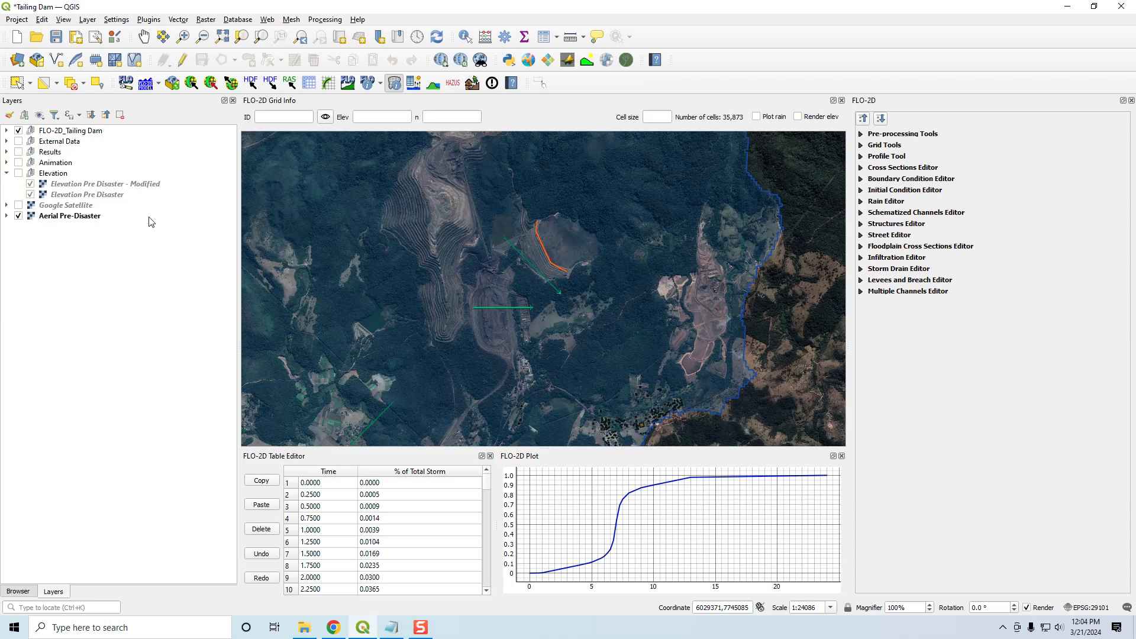
pyautogui.click(51, 217)
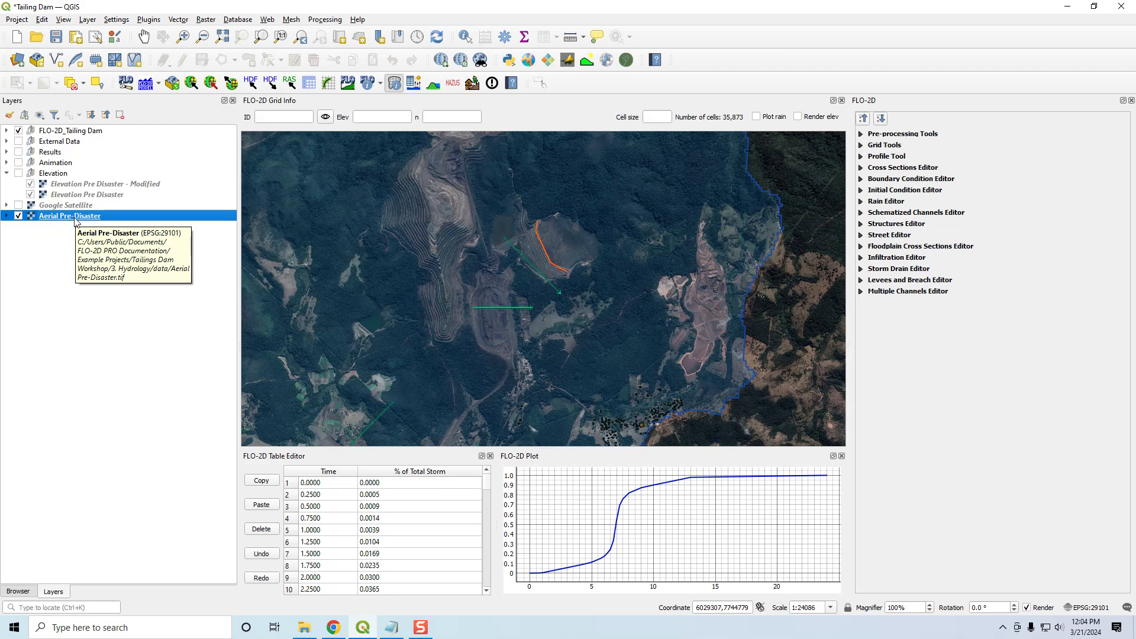
pyautogui.scroll(-2, 464, 290)
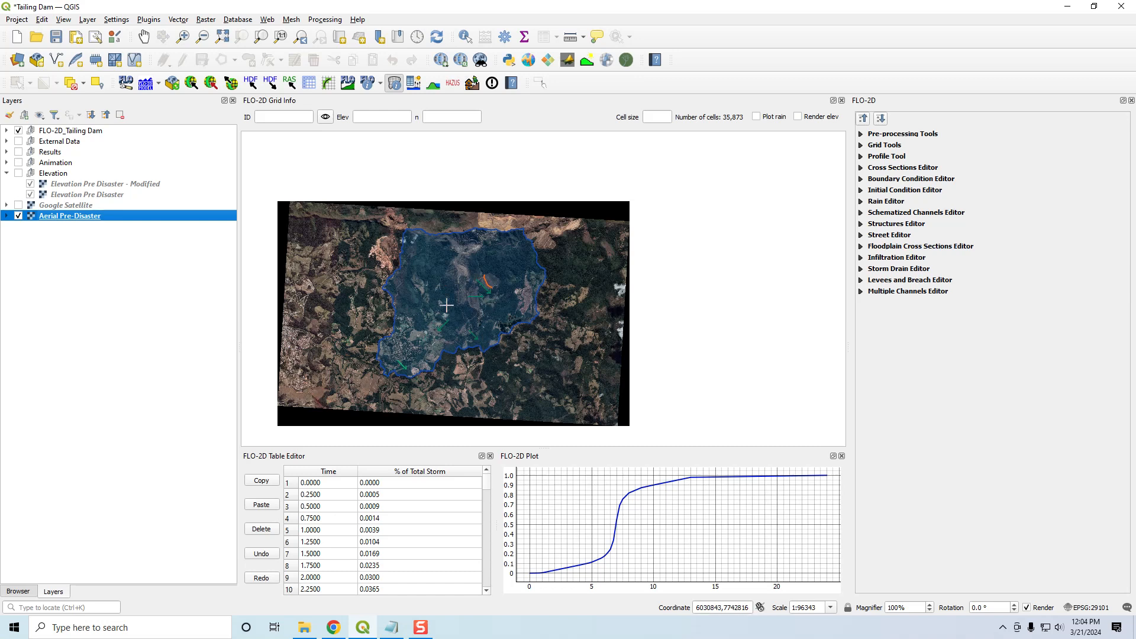
# - Replace the Aerial Pre-Disaster imagery with the Google Satellite layer and inspect the valley downstream of the dam
pyautogui.click(18, 216)
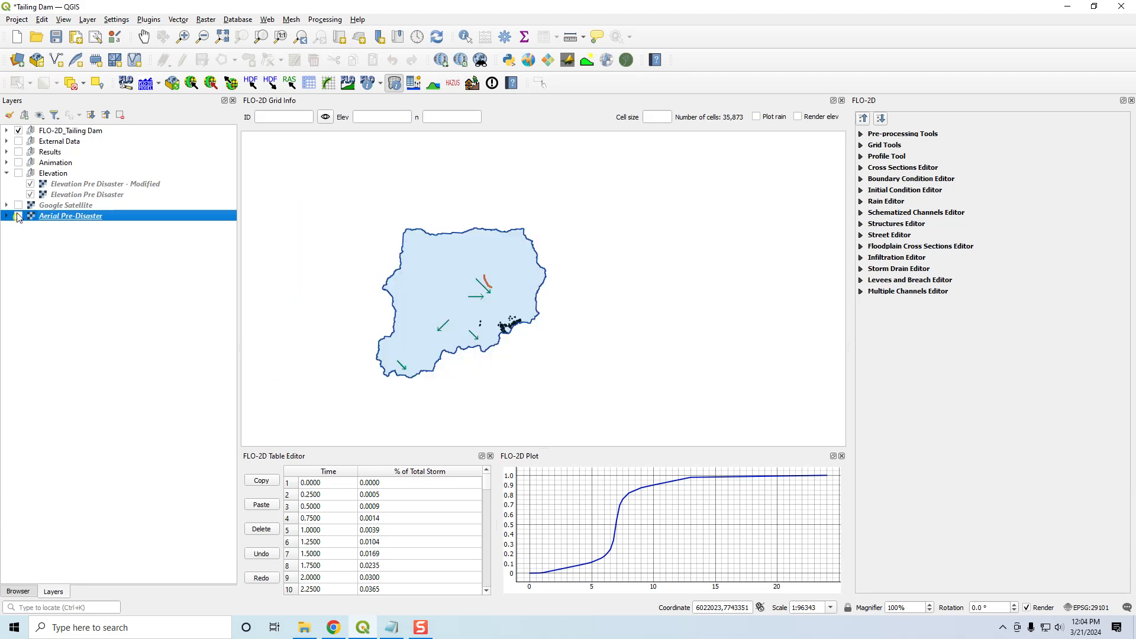
pyautogui.click(18, 206)
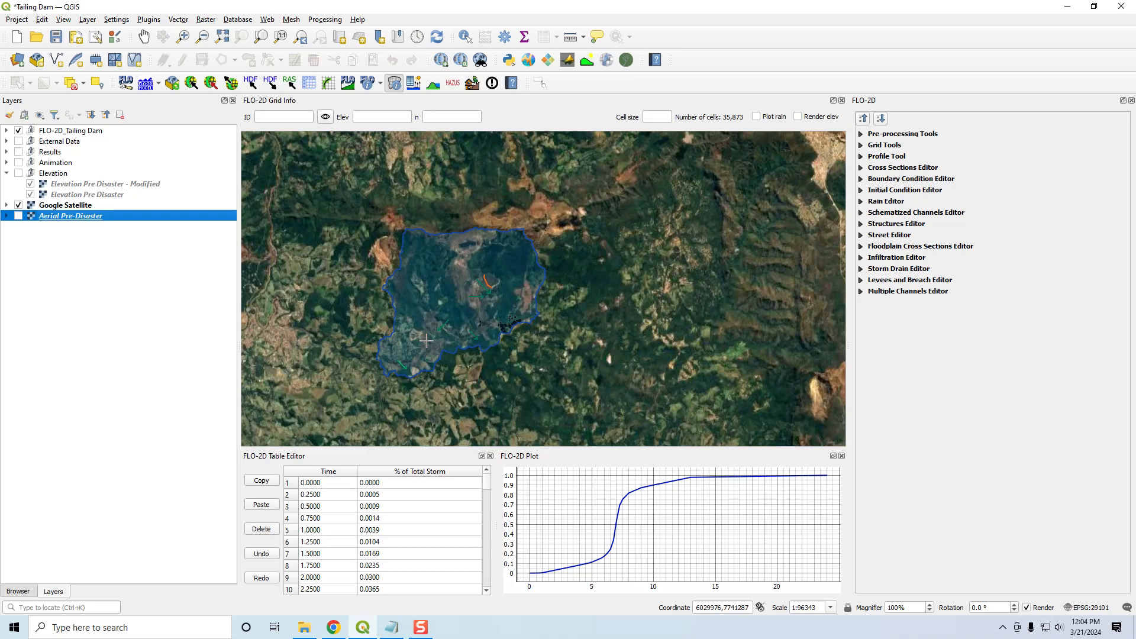
pyautogui.scroll(1, 426, 340)
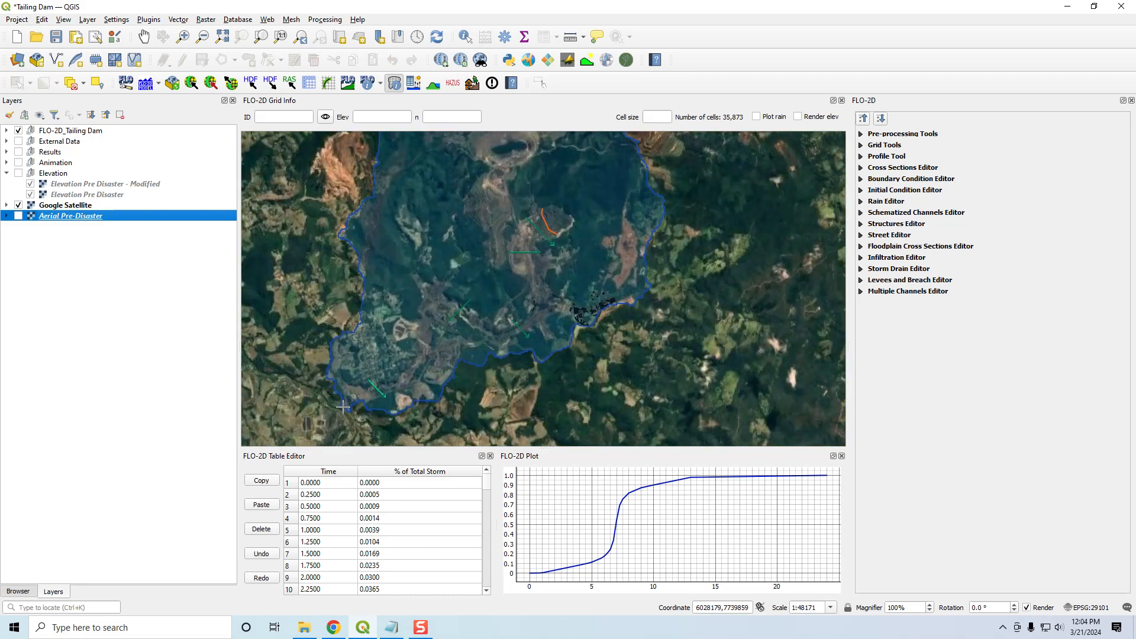
pyautogui.scroll(1, 345, 407)
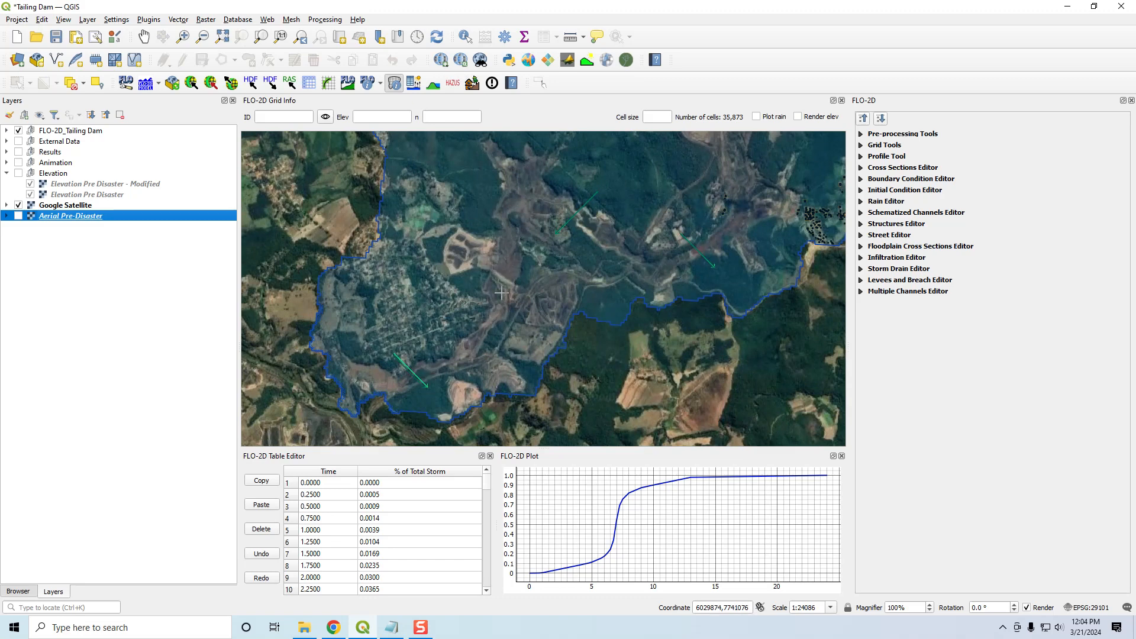
pyautogui.scroll(1, 512, 277)
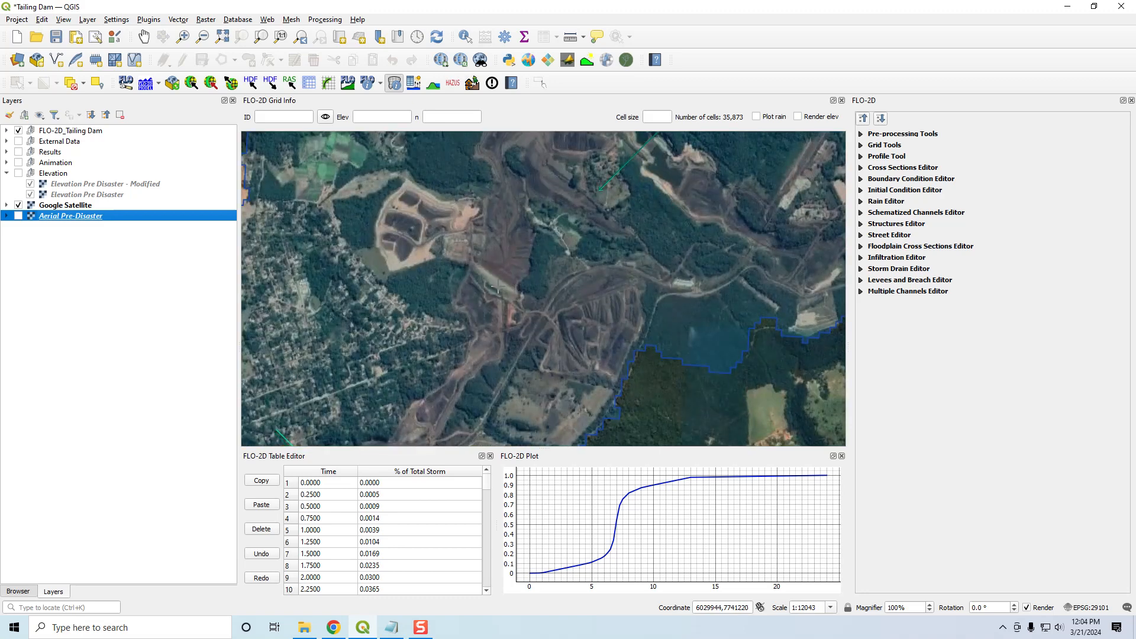
pyautogui.scroll(-2, 511, 278)
pyautogui.moveTo(558, 258); pyautogui.dragTo(573, 332)
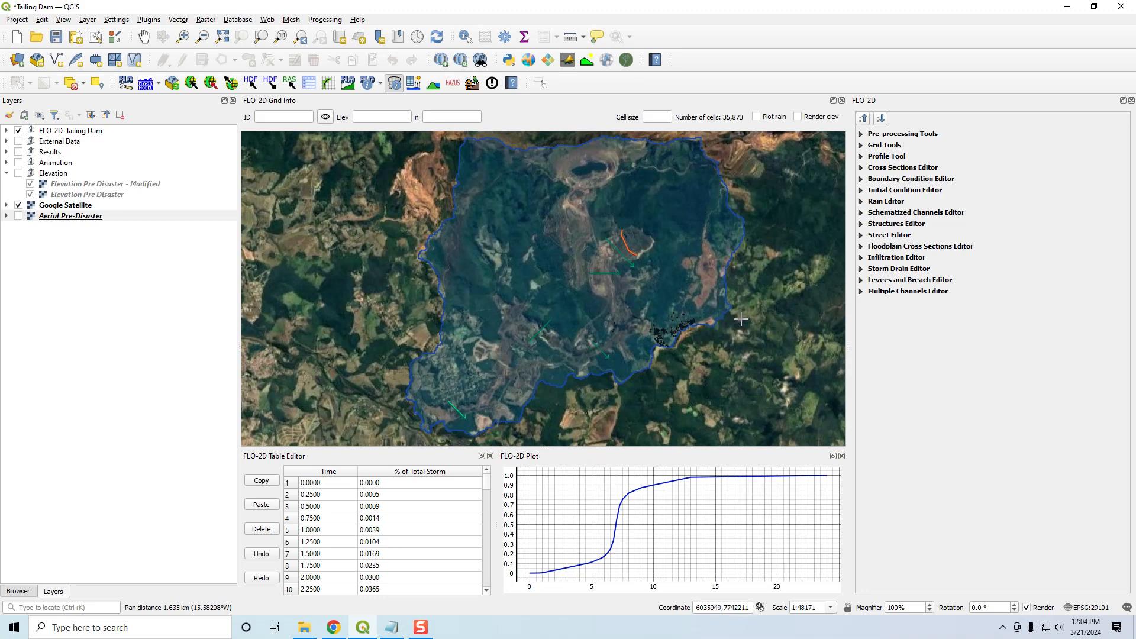
# - Select the Google Satellite layer, then view the QMS map service search and close it
pyautogui.click(51, 207)
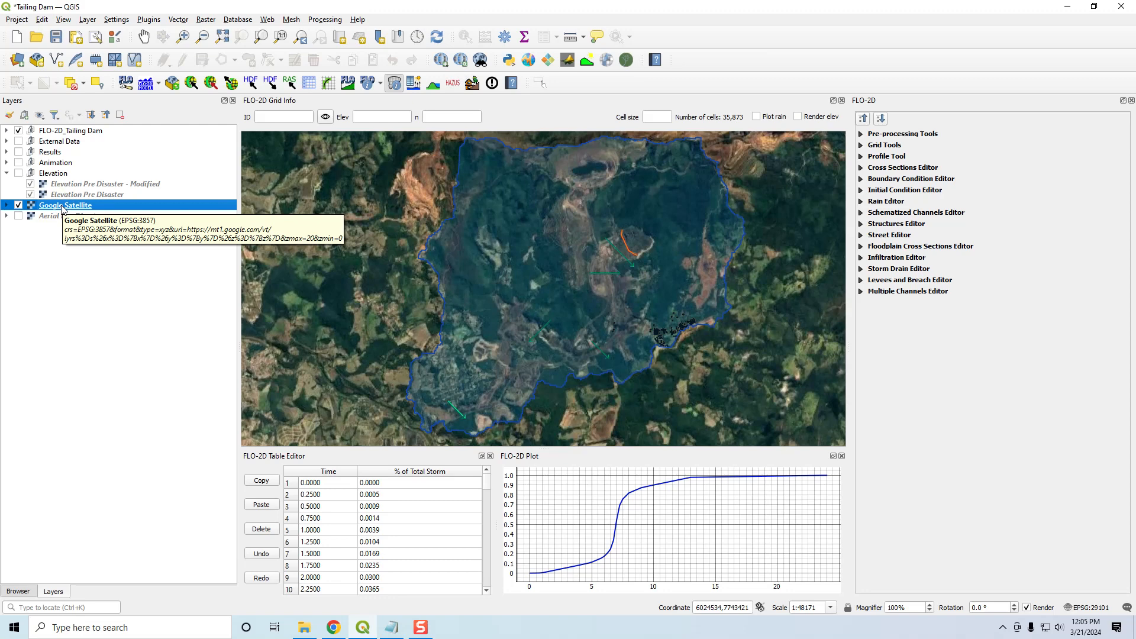
pyautogui.click(461, 61)
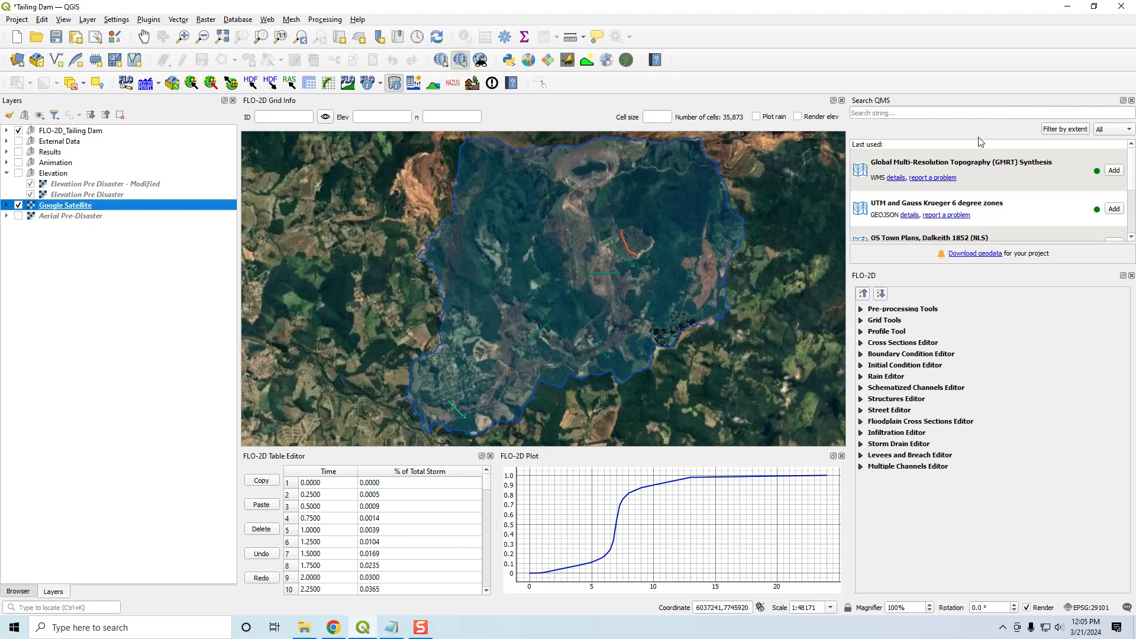
pyautogui.click(1132, 101)
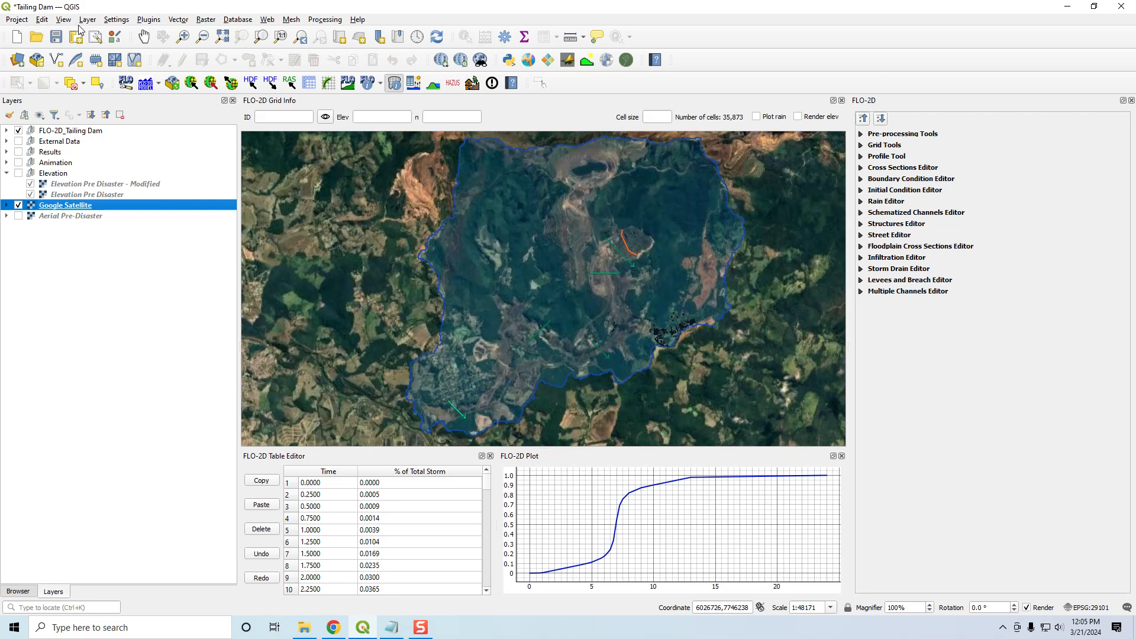
# - Review the layer types available for adding to the project, then dismiss the list without adding one
pyautogui.click(87, 20)
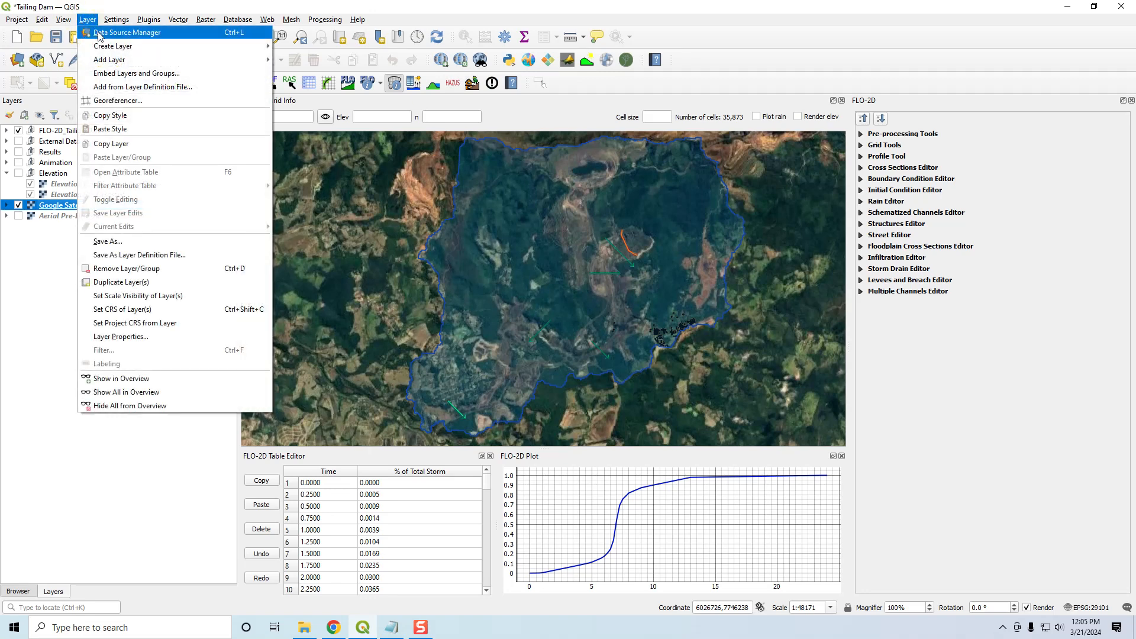
pyautogui.moveTo(249, 59)
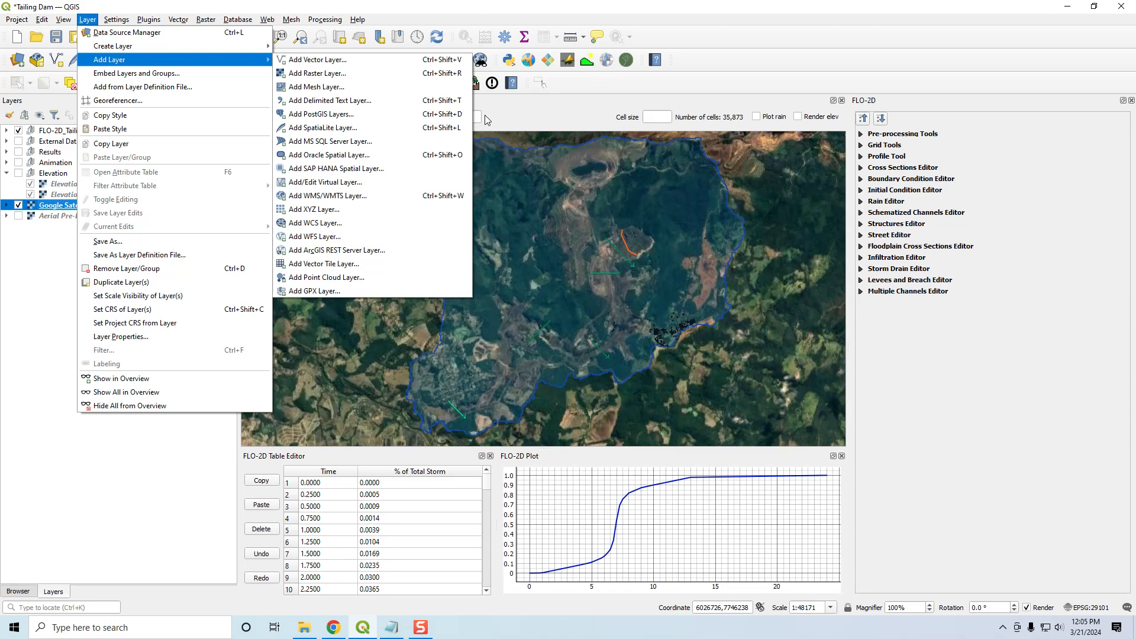
pyautogui.press('Escape')
pyautogui.press('Escape')
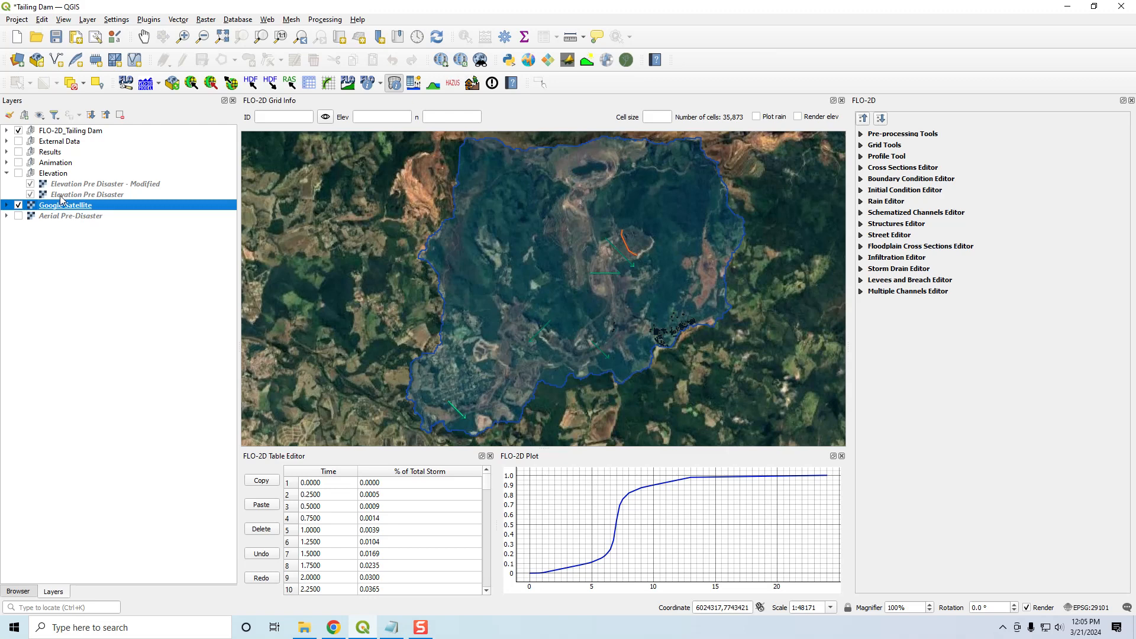
# - Collapse the Elevation group and review the ESRI basemaps offered by QuickMapServices without adding one
pyautogui.click(7, 173)
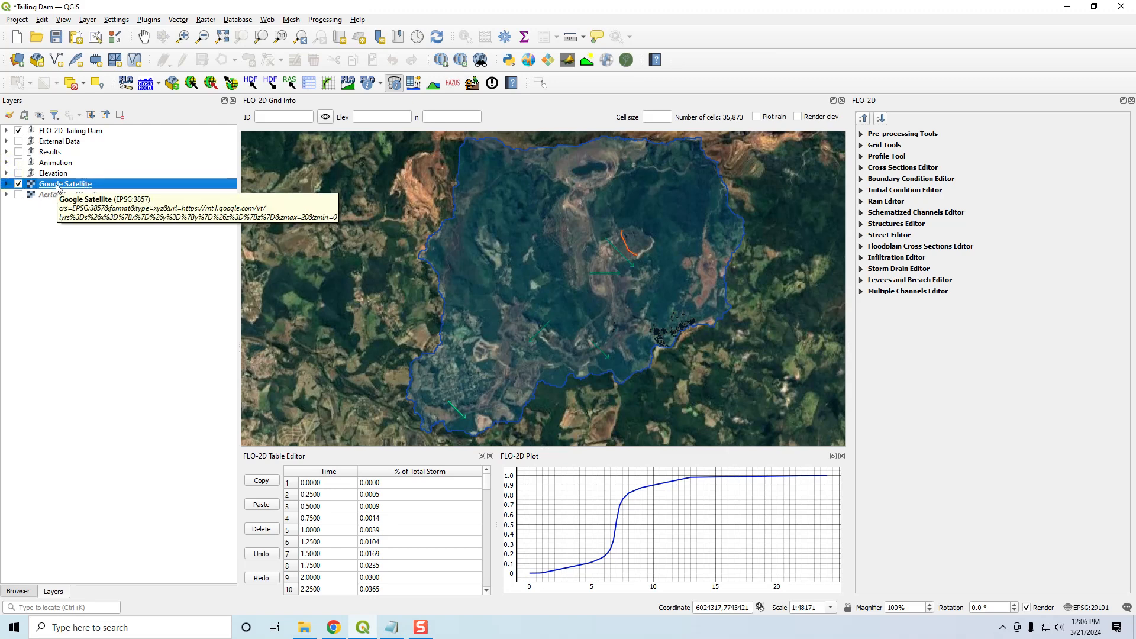
pyautogui.click(440, 63)
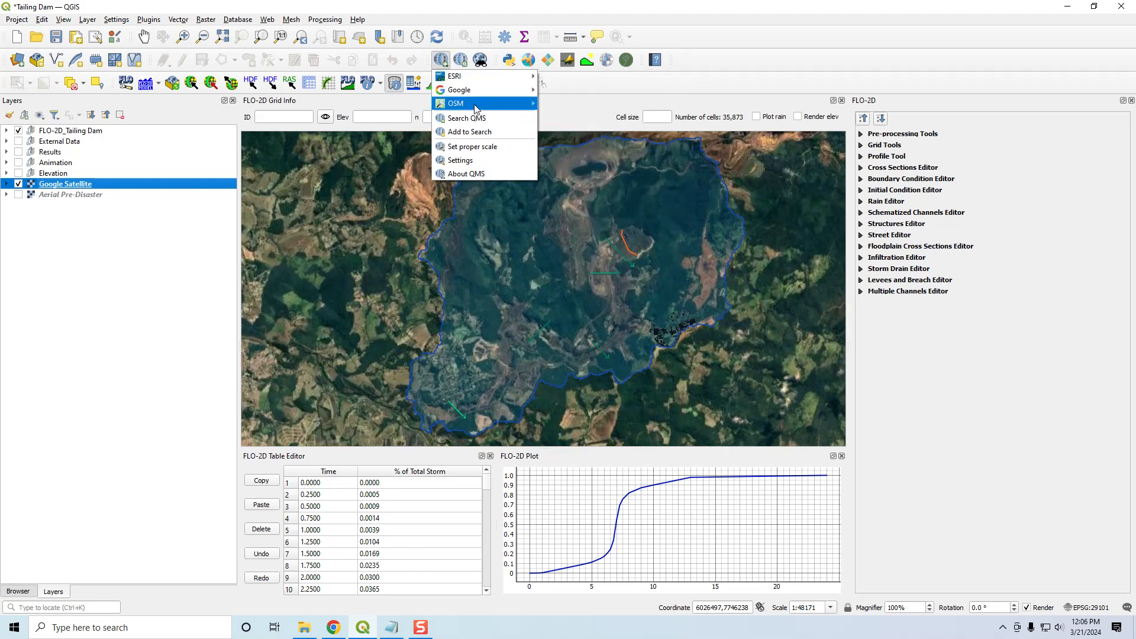
pyautogui.moveTo(474, 94)
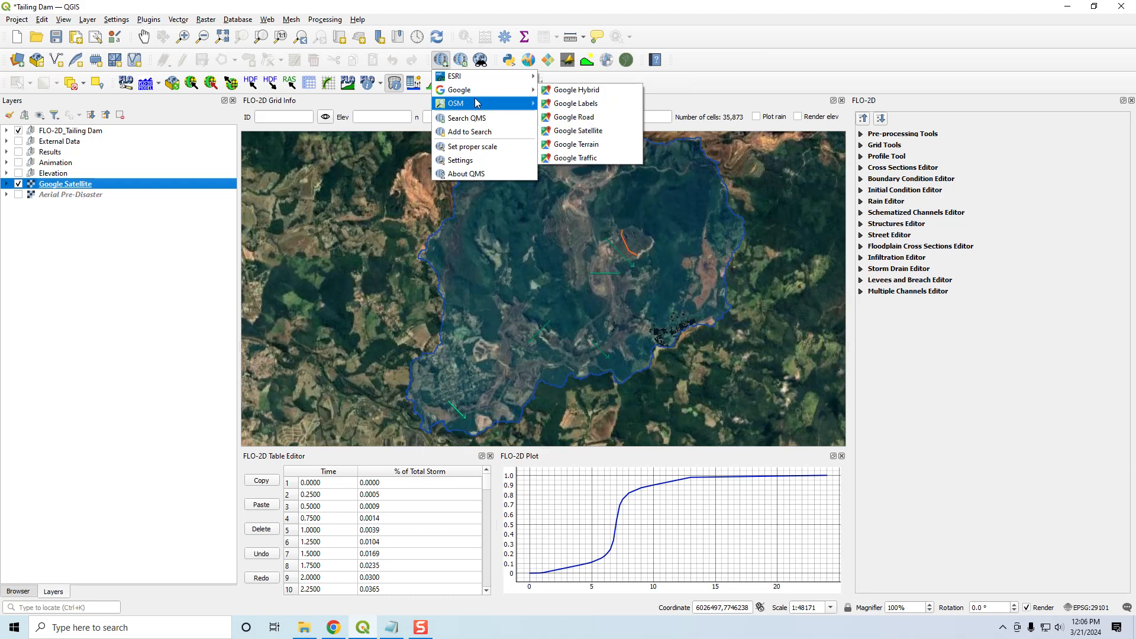
pyautogui.click(703, 98)
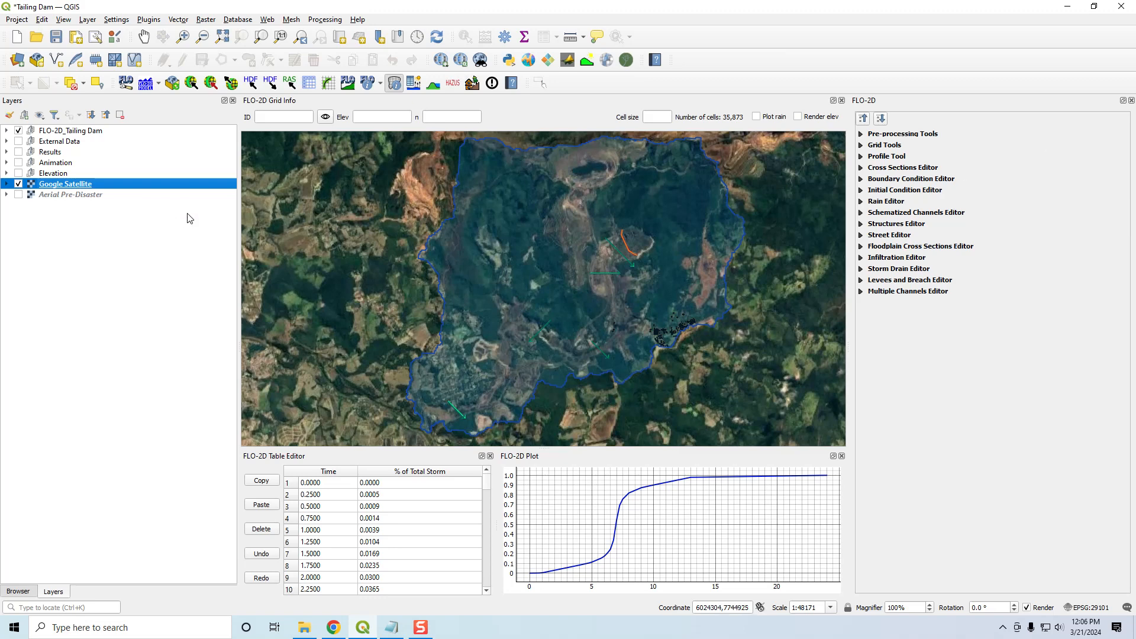
# - Look through the Results group, then expand and enable the External Data group with its Landuse TD layer displayed
pyautogui.click(6, 152)
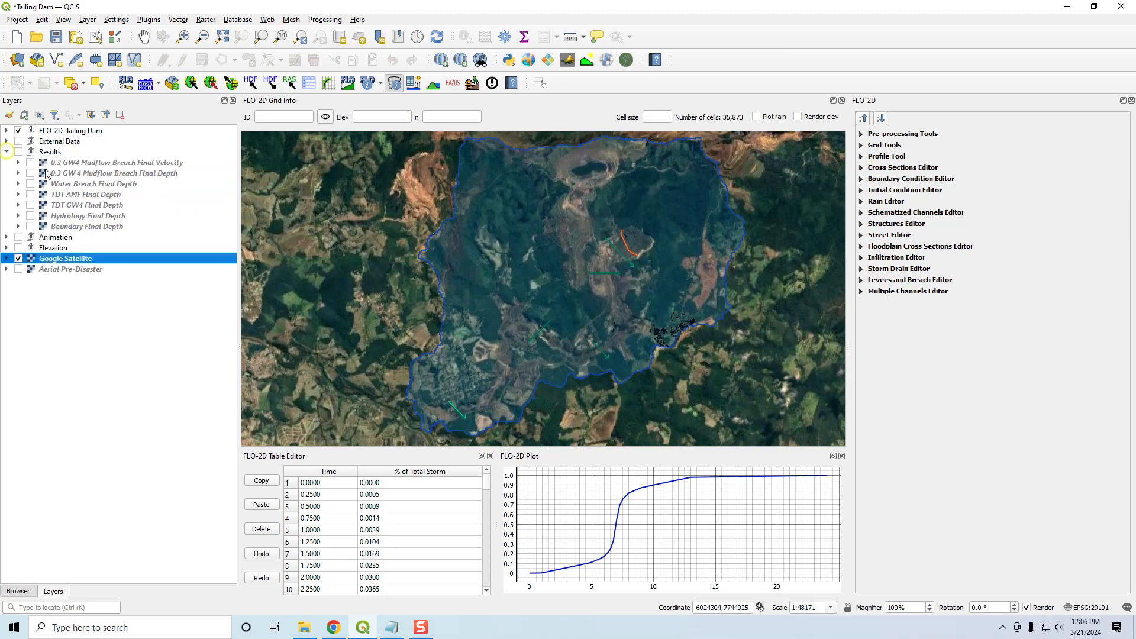
pyautogui.click(7, 152)
pyautogui.click(7, 142)
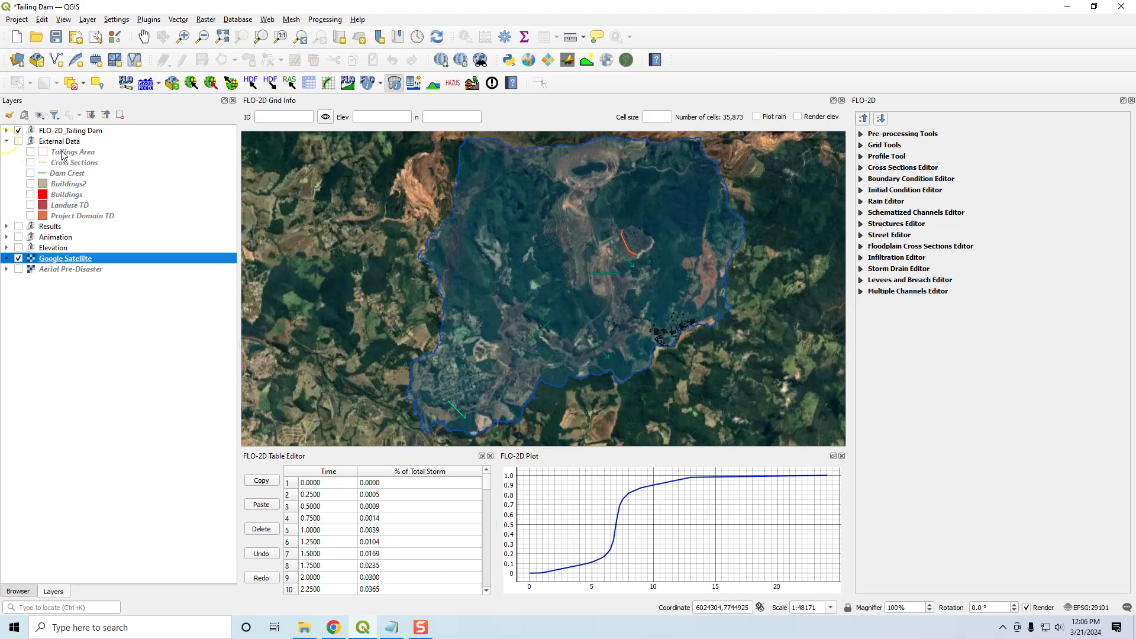
pyautogui.click(18, 141)
pyautogui.click(30, 205)
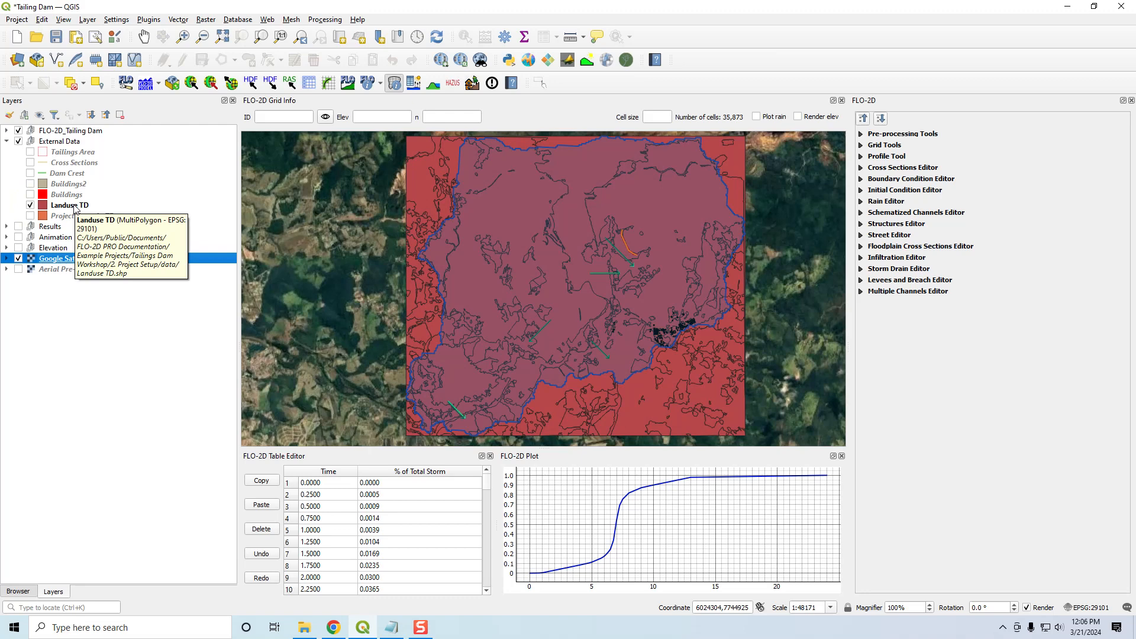
# - Examine the land use classes, n values and curve numbers in the Landuse TD attribute table, then close it
pyautogui.rightClick(75, 207)
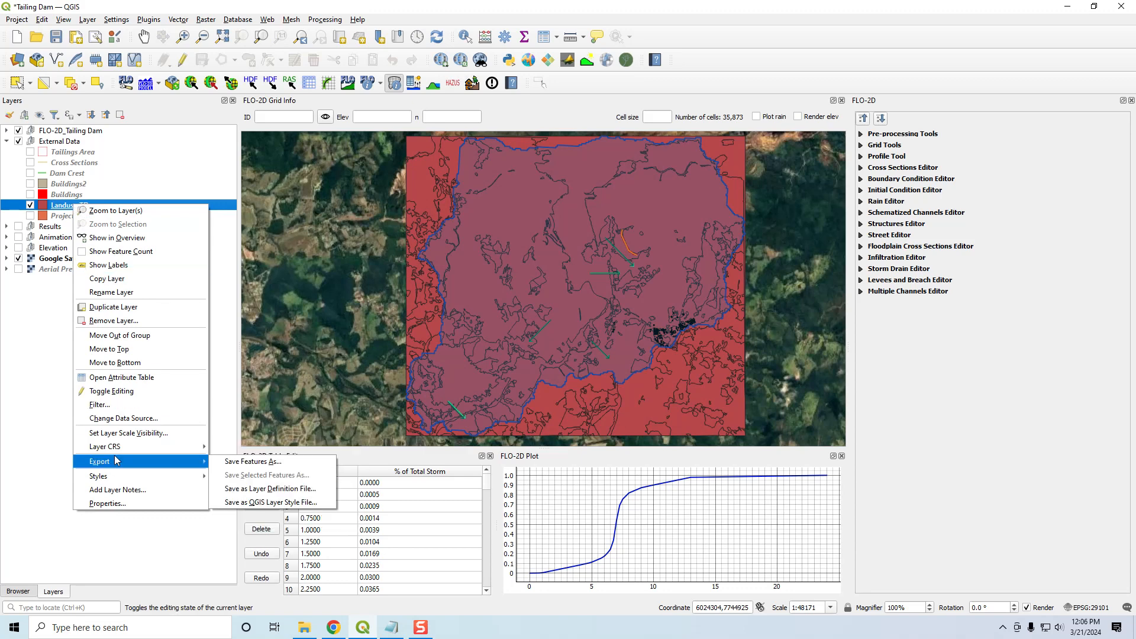
pyautogui.moveTo(114, 468)
pyautogui.click(112, 377)
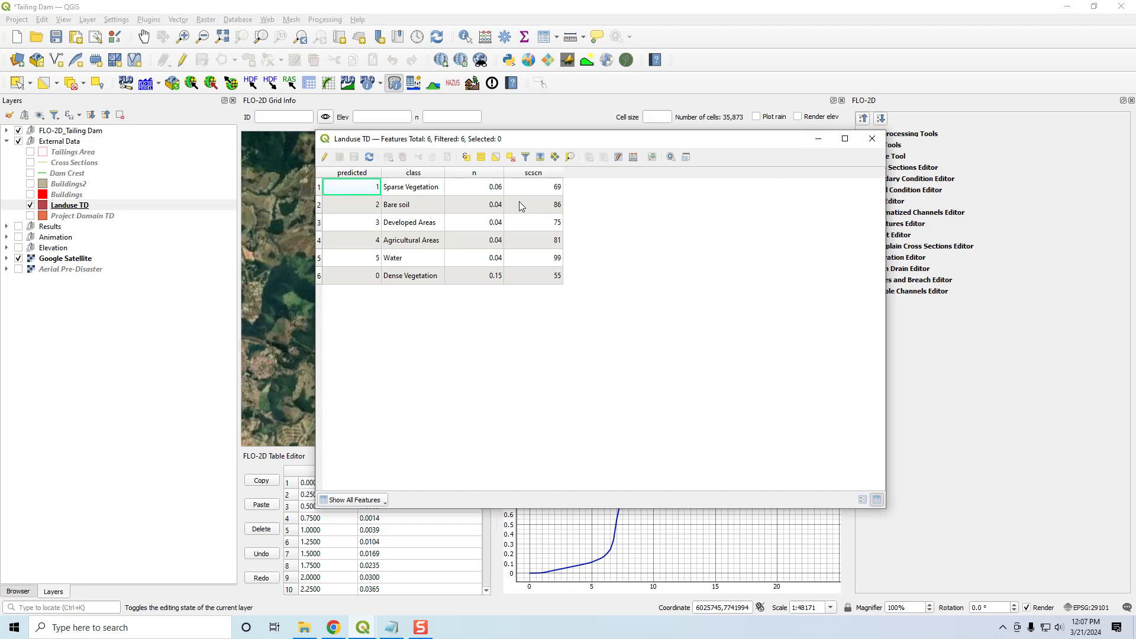
pyautogui.click(873, 140)
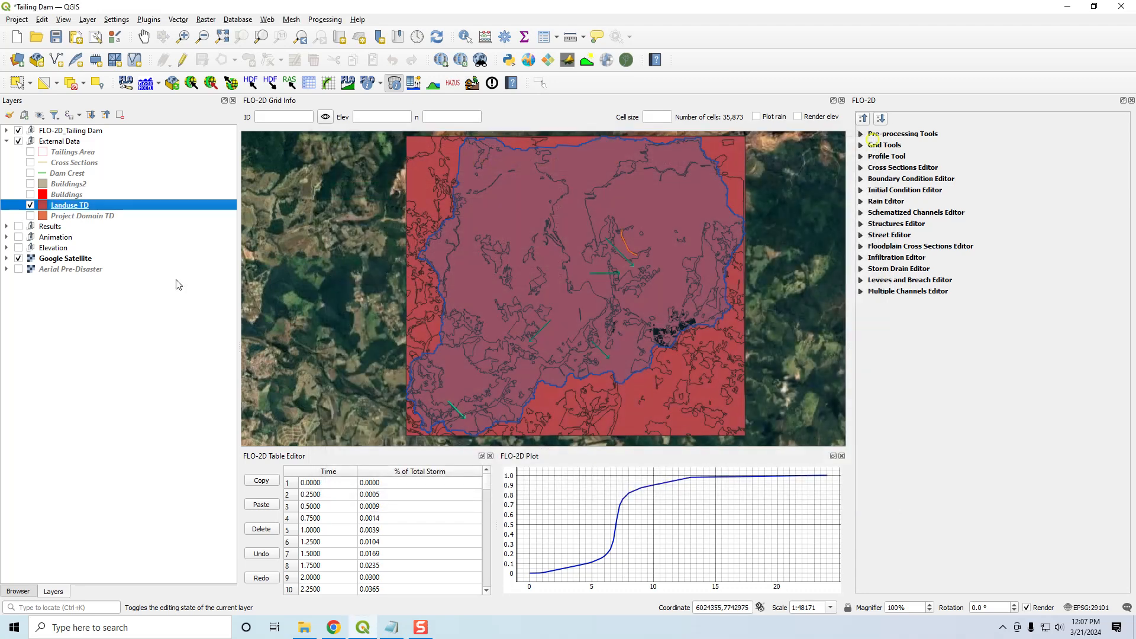
# - Hide Landuse TD, briefly display the Buildings and Buildings2 layers, and hide them again
pyautogui.click(30, 206)
pyautogui.click(30, 195)
pyautogui.click(30, 184)
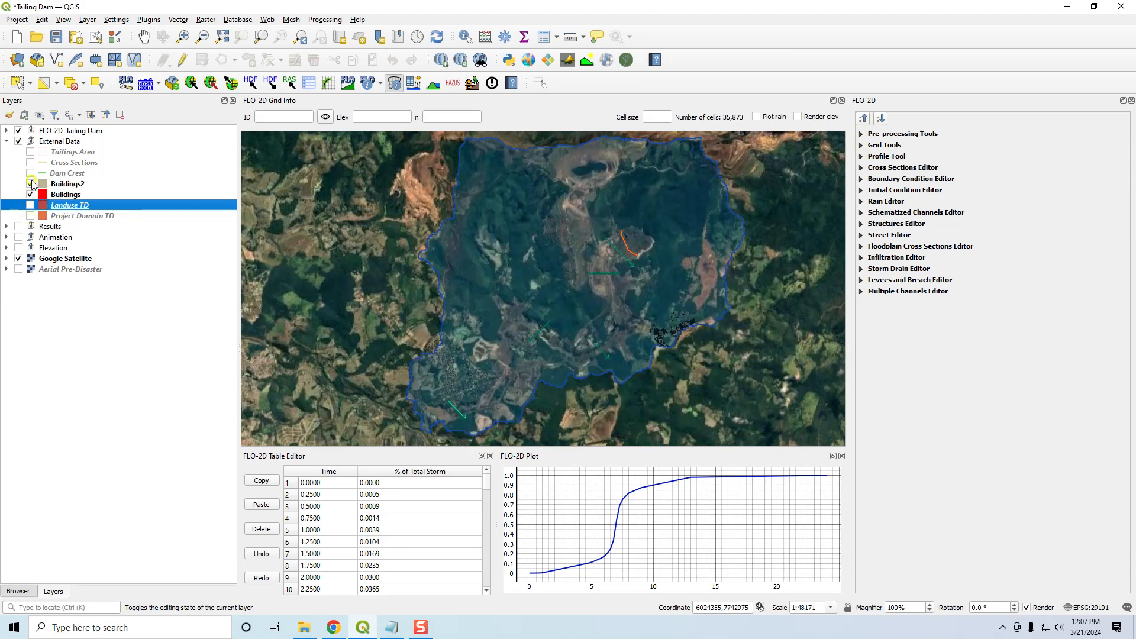
pyautogui.click(31, 185)
pyautogui.click(31, 184)
pyautogui.click(30, 194)
pyautogui.click(31, 184)
# - Add a new layer group named OSM with no other layer selected
pyautogui.click(69, 320)
pyautogui.rightClick(69, 321)
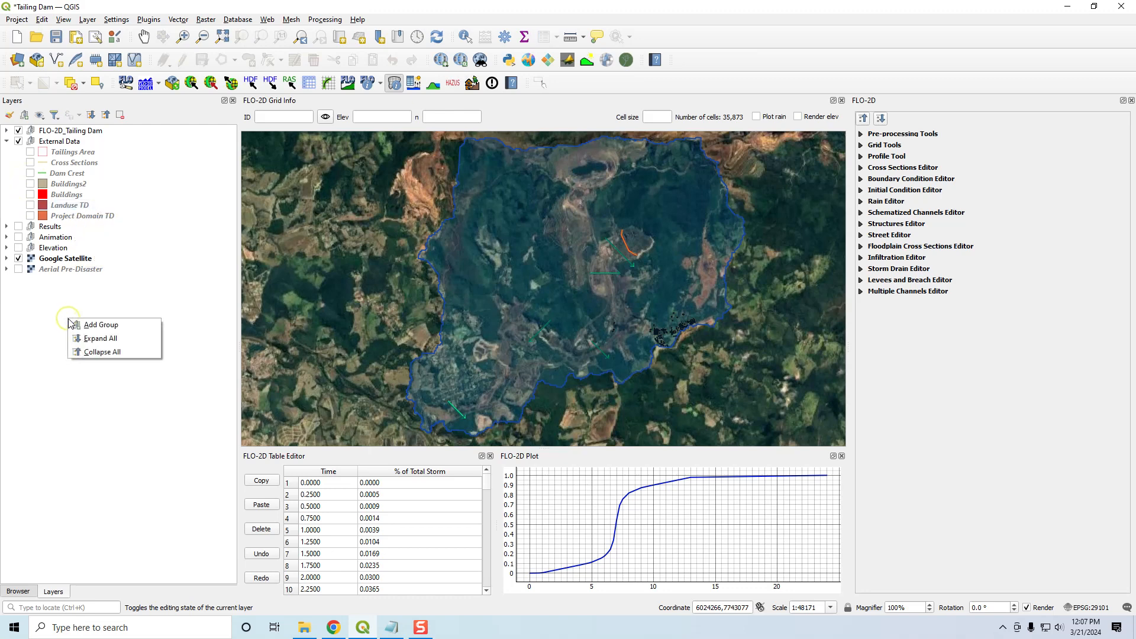
pyautogui.click(86, 325)
pyautogui.write('OSM')
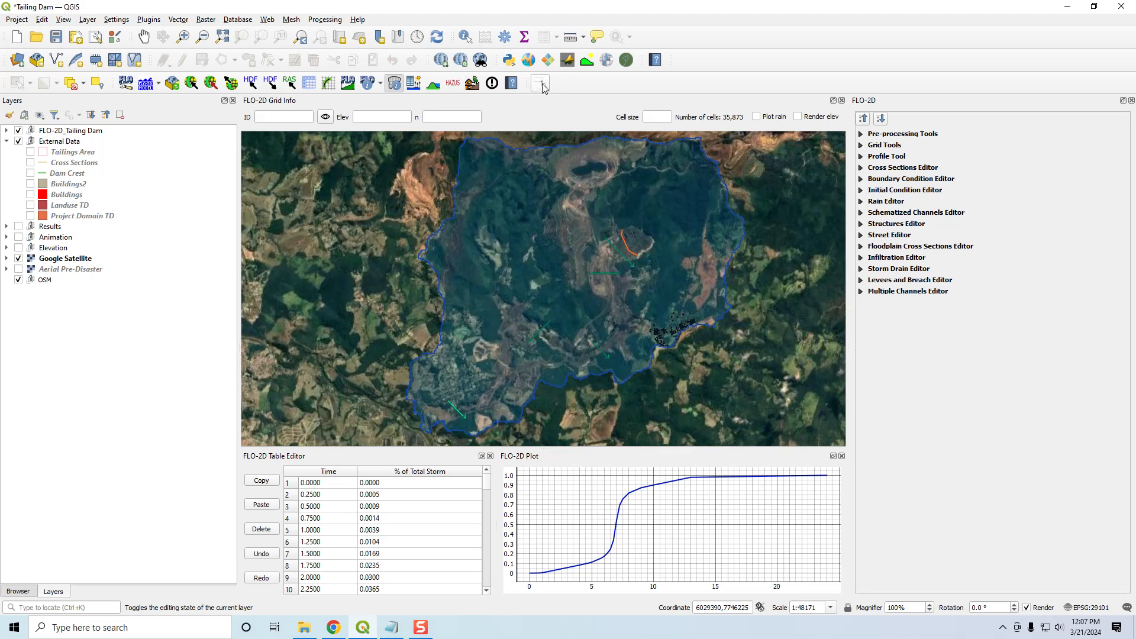
# - Download OpenStreetMap data for a rectangle enclosing the project domain with OSM Downloader, saving it as osm and loading it after download
pyautogui.click(544, 87)
pyautogui.moveTo(366, 136); pyautogui.dragTo(781, 453)
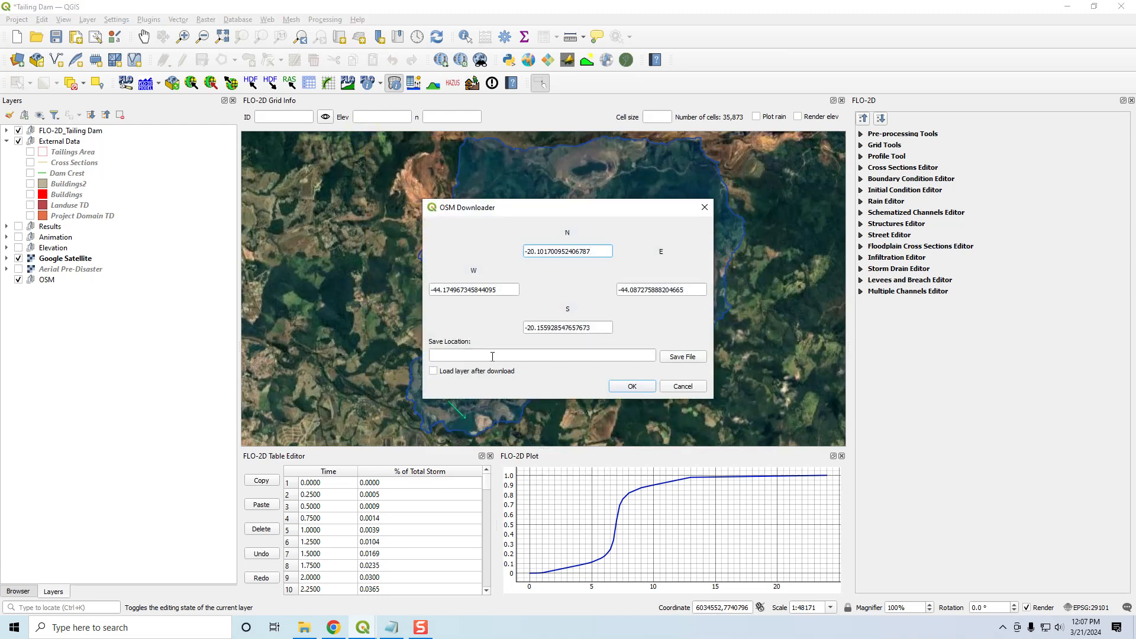
pyautogui.click(673, 357)
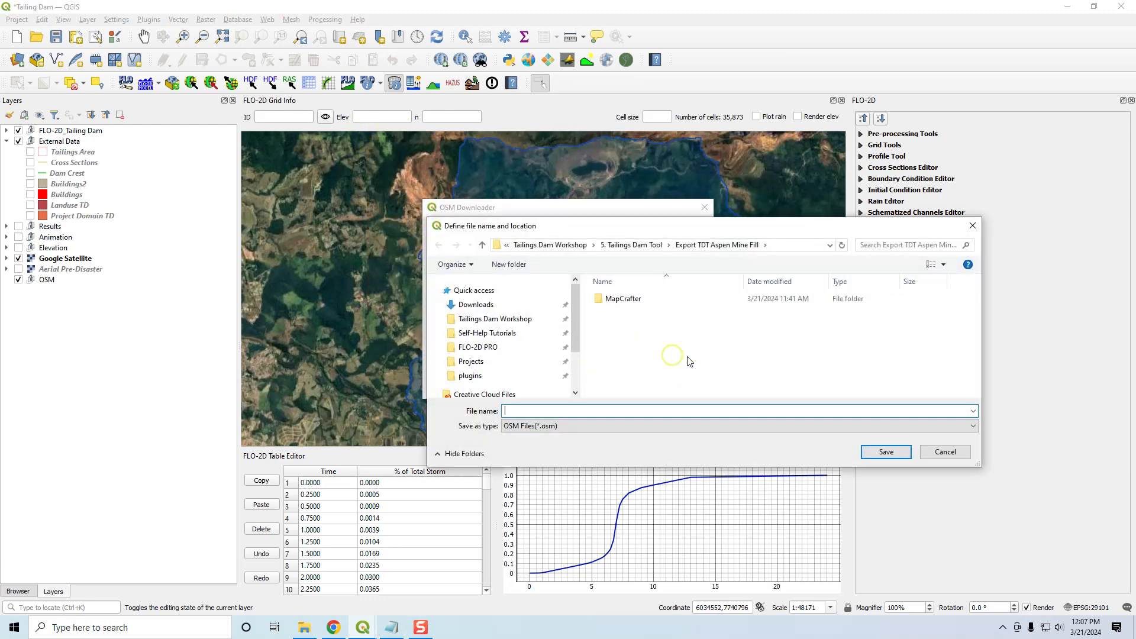
pyautogui.write('osm')
pyautogui.press('Return')
pyautogui.click(485, 372)
pyautogui.click(632, 386)
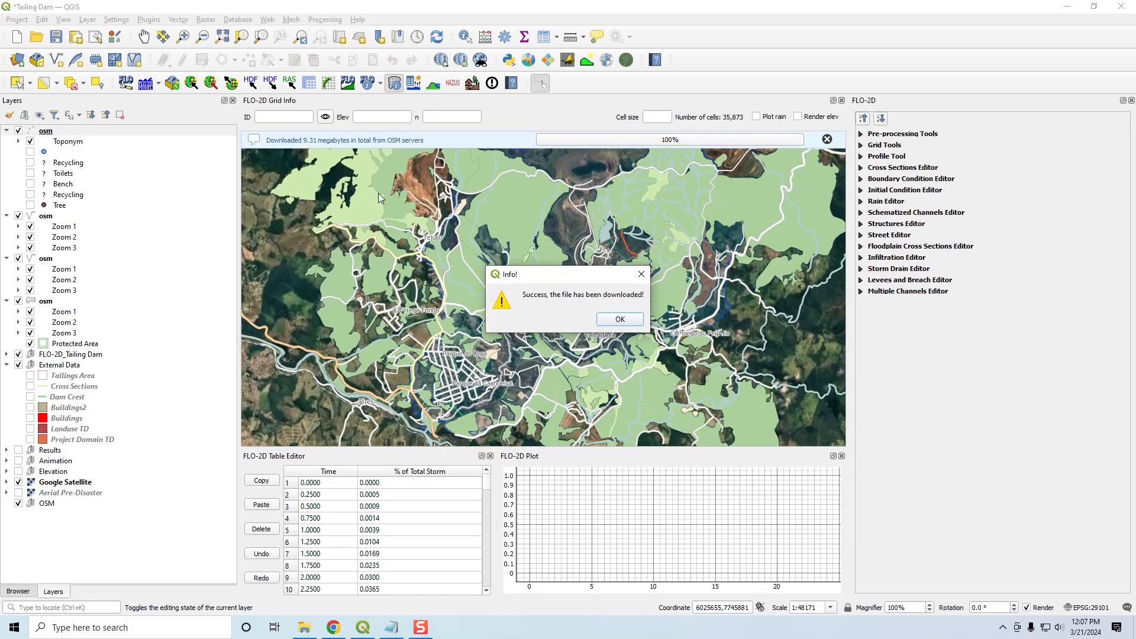
pyautogui.click(618, 320)
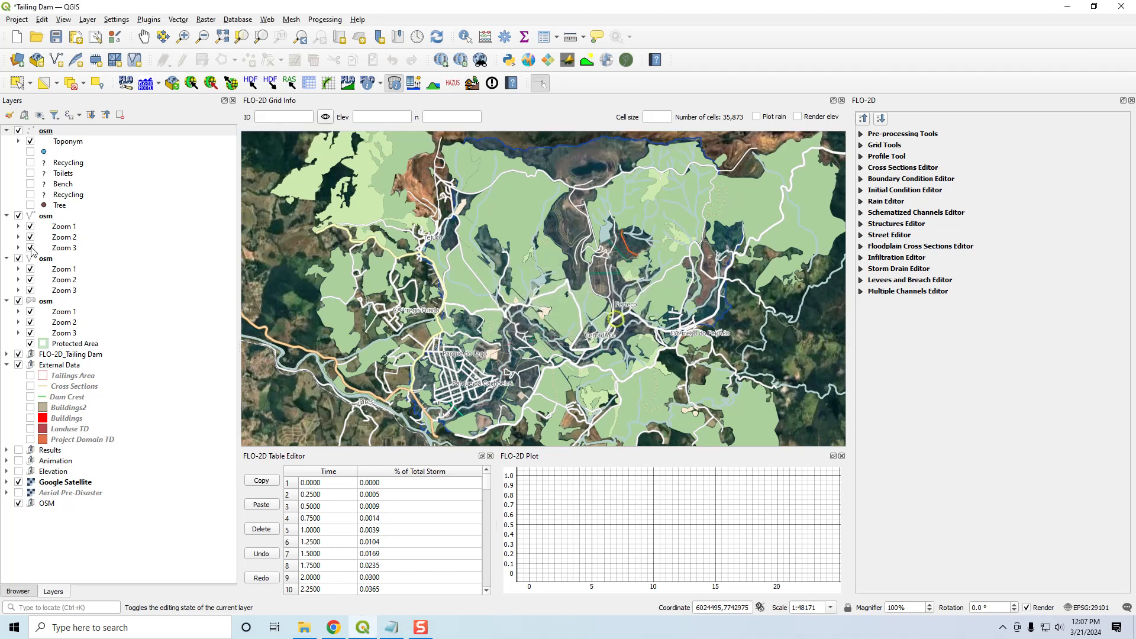
# - Move all four downloaded osm layers into the OSM group
pyautogui.click(49, 133)
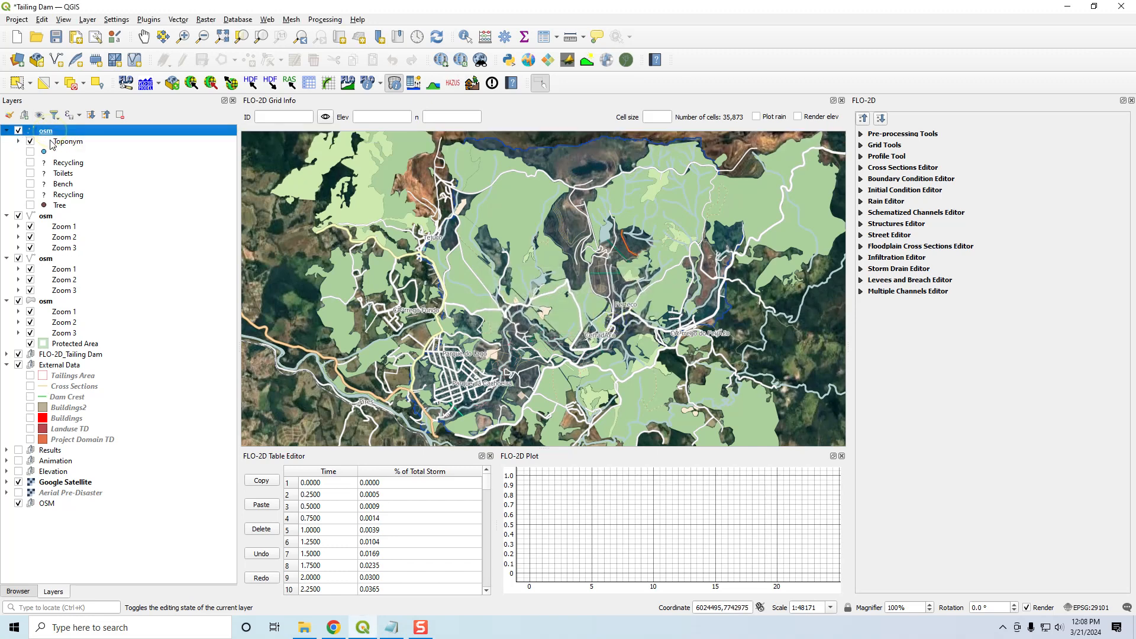
pyautogui.click(57, 302)
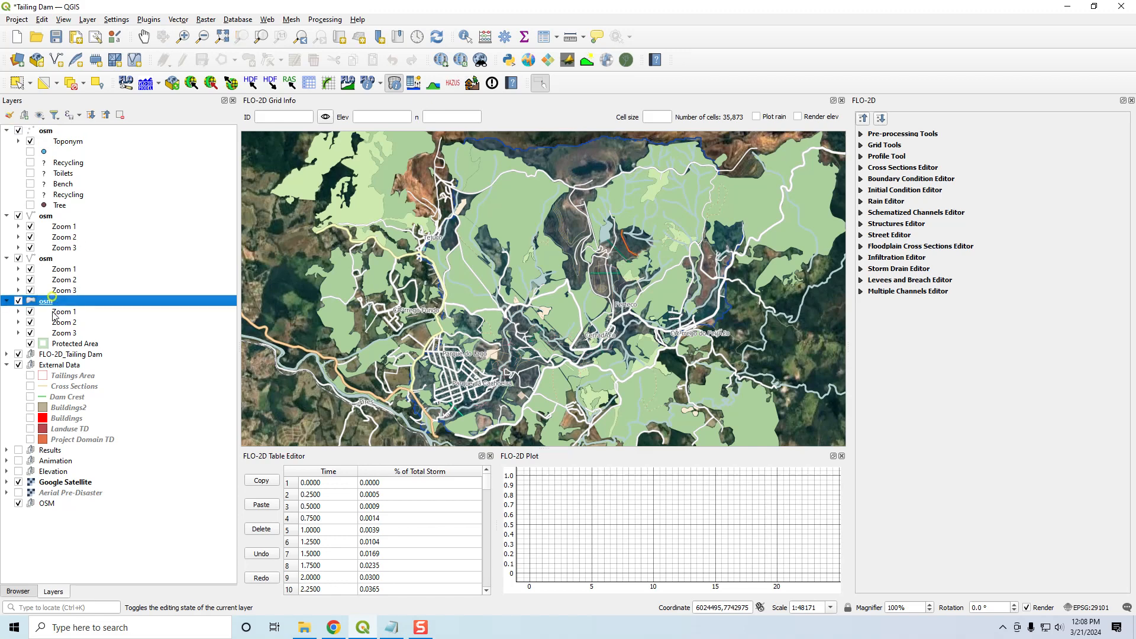
pyautogui.click(49, 132)
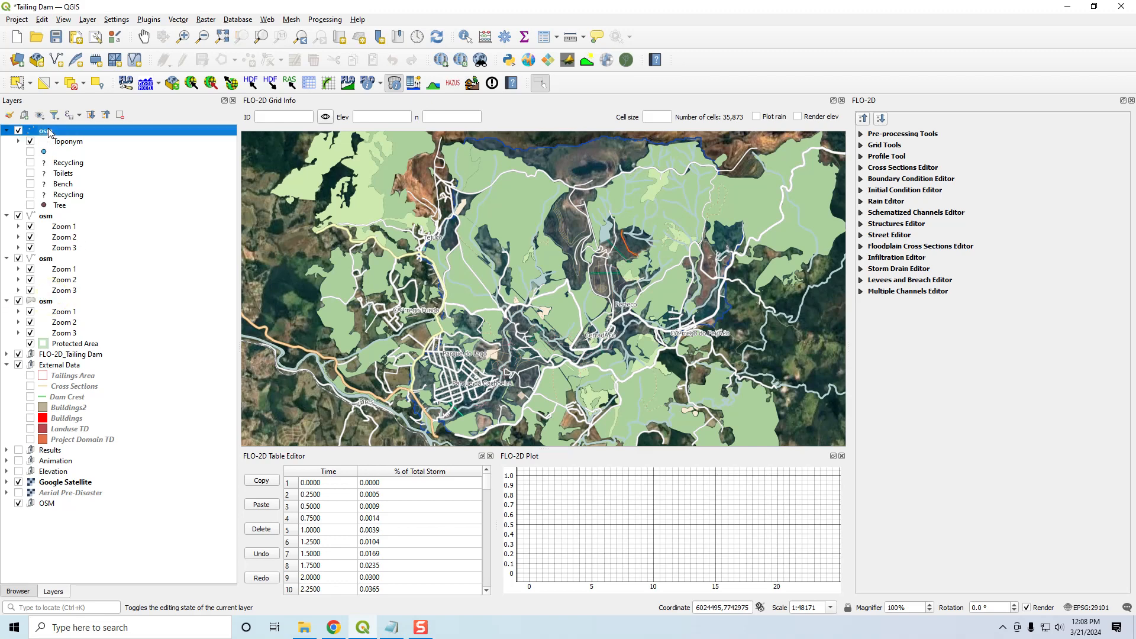
pyautogui.keyDown('shift'); pyautogui.click(53, 303); pyautogui.keyUp('shift')
pyautogui.moveTo(54, 303); pyautogui.dragTo(86, 508)
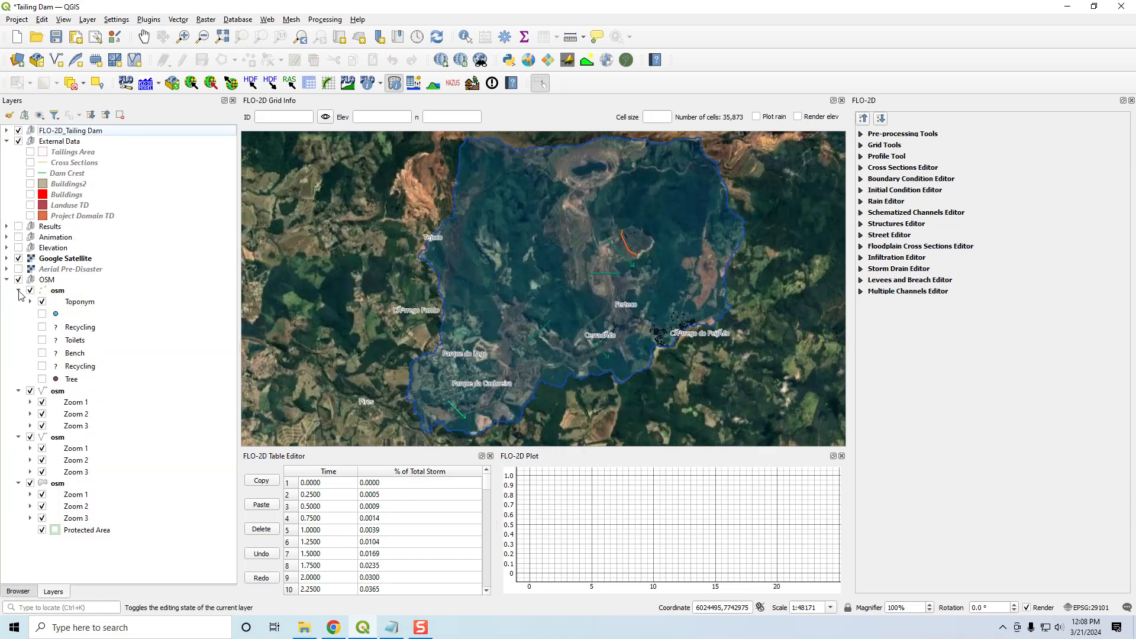
# - Hide Google Satellite to view the OSM data alone, then hide and collapse the OSM group
pyautogui.click(18, 258)
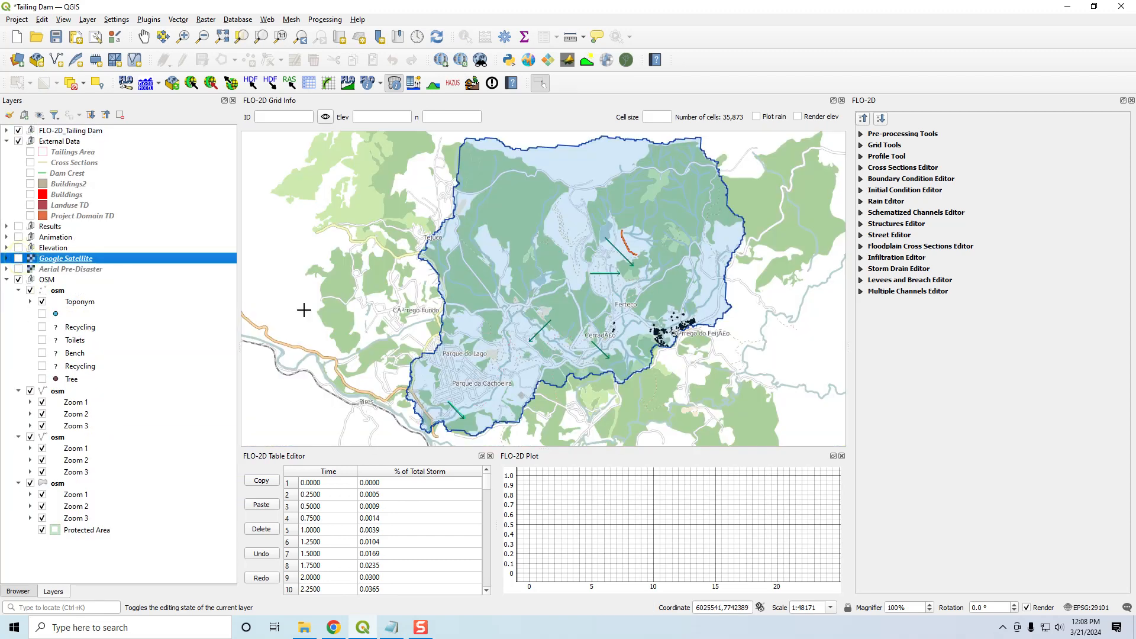
pyautogui.click(44, 280)
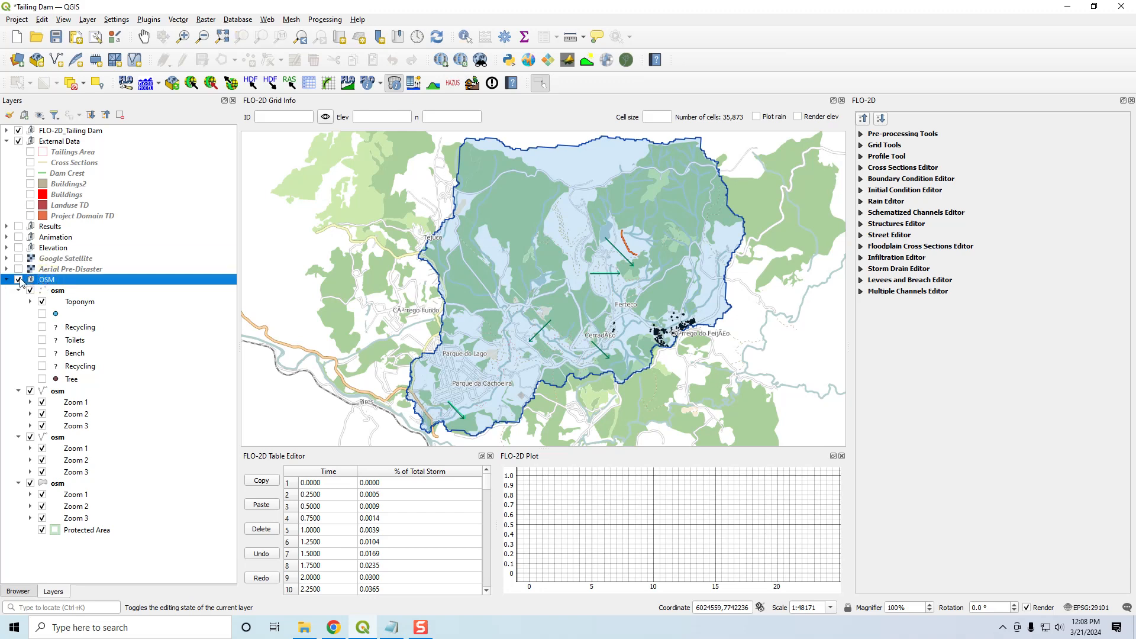
pyautogui.click(18, 280)
pyautogui.click(7, 280)
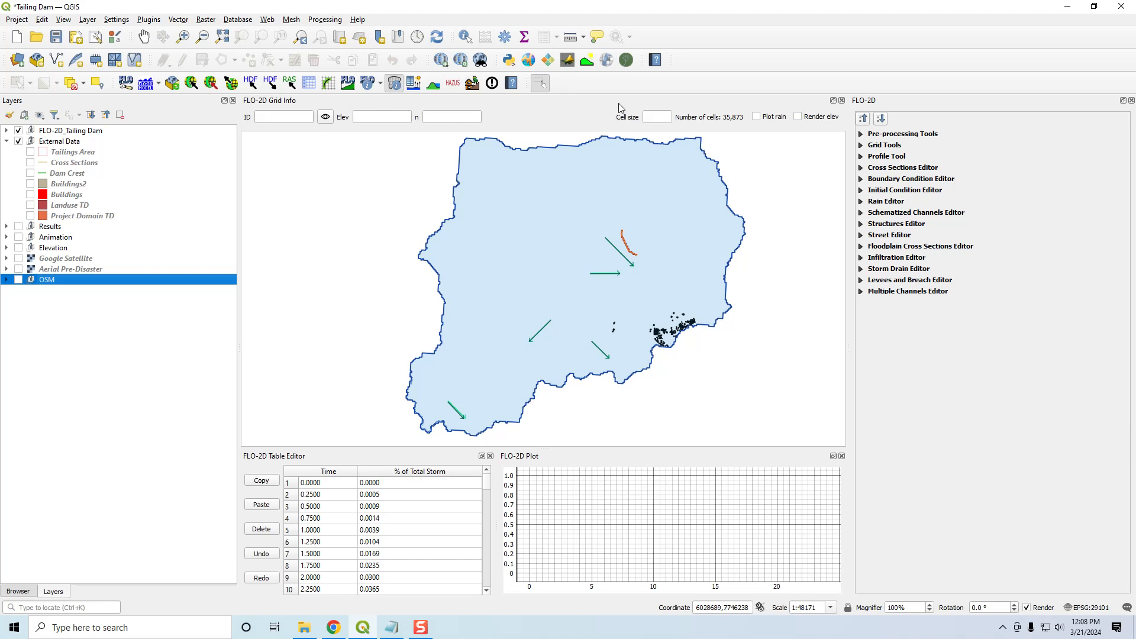
# - Add the OSM Standard basemap from QuickMapServices and move it out of the OSM group to the end of the layer list
pyautogui.click(441, 60)
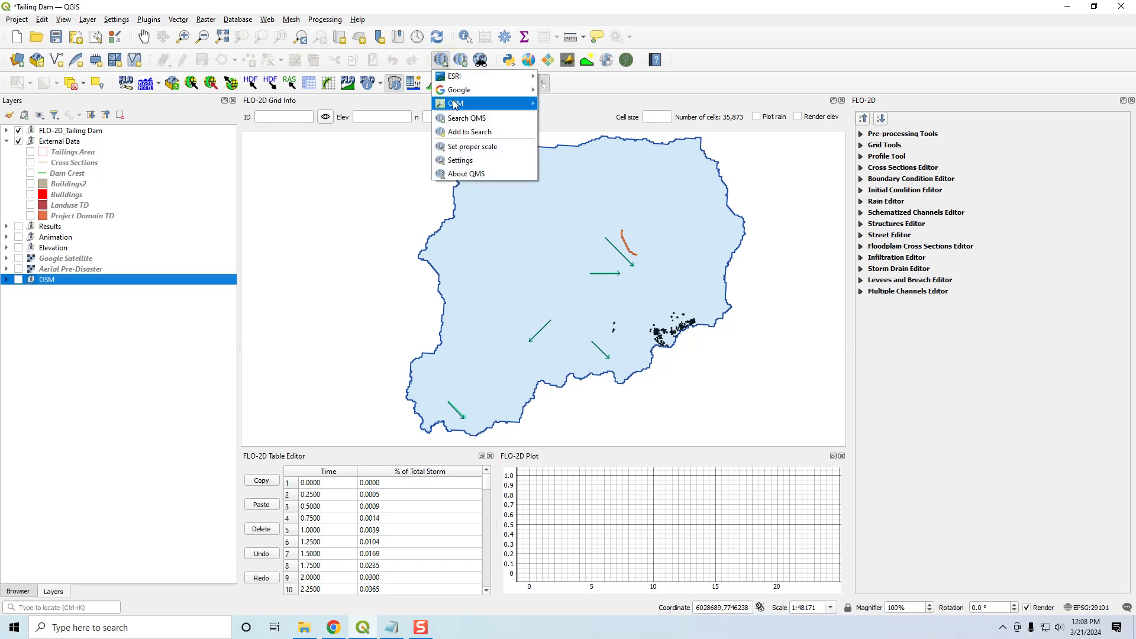
pyautogui.moveTo(521, 104)
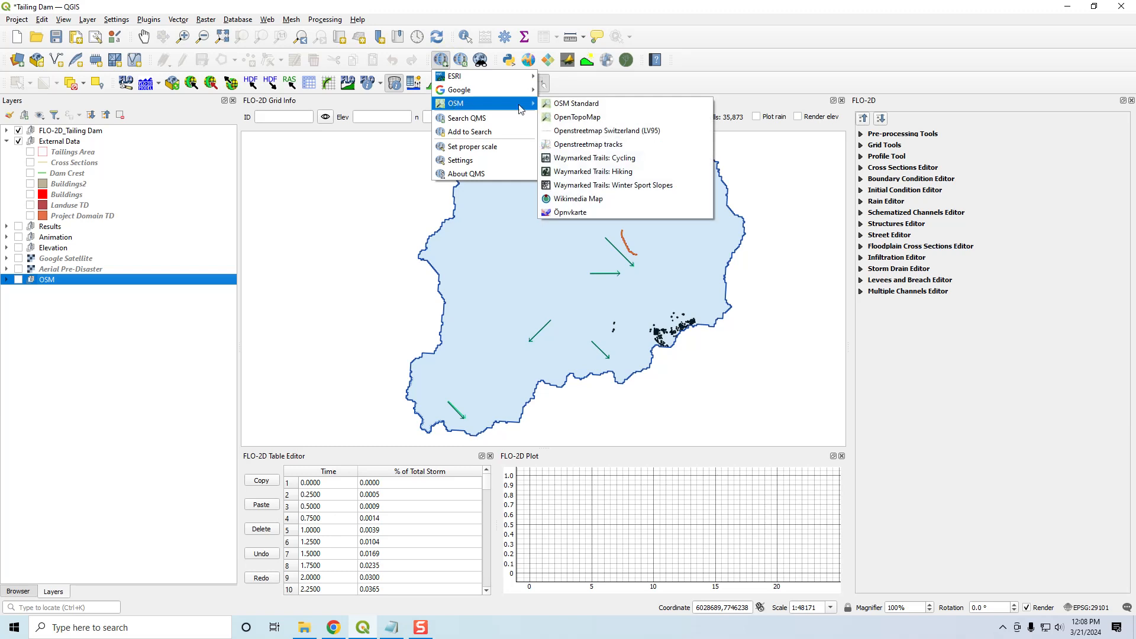
pyautogui.click(589, 105)
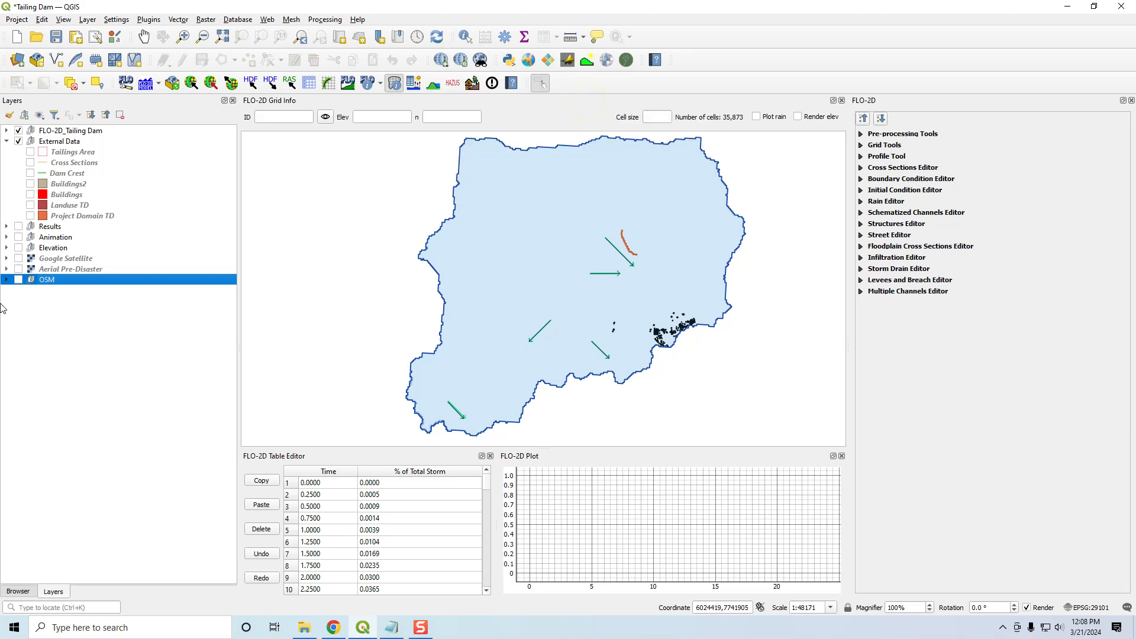
pyautogui.click(7, 279)
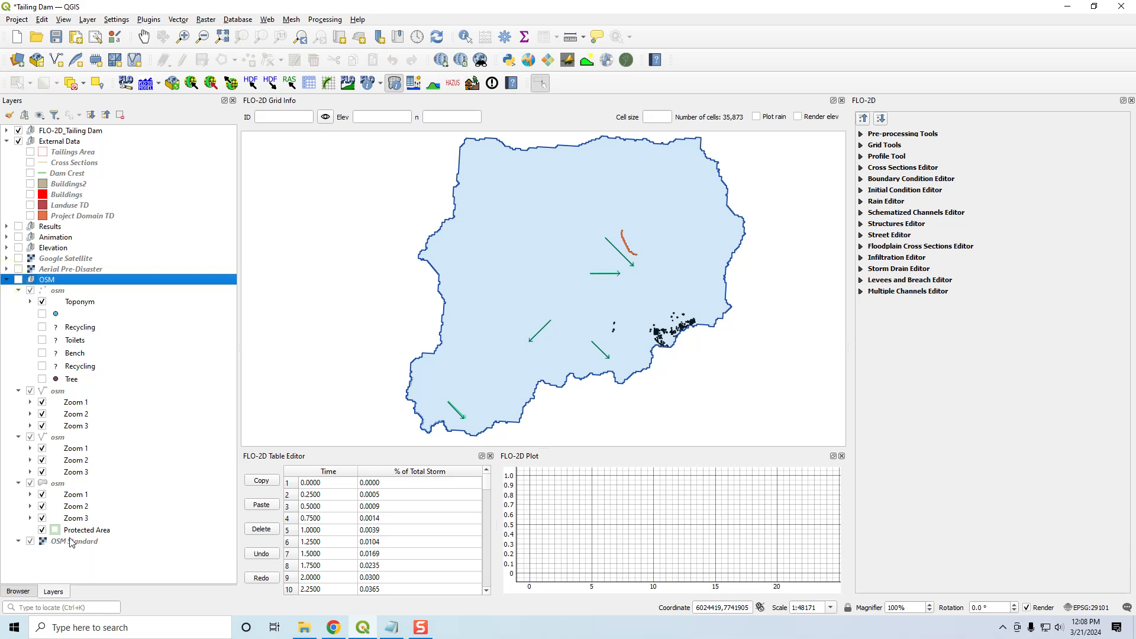
pyautogui.moveTo(72, 541); pyautogui.dragTo(66, 574)
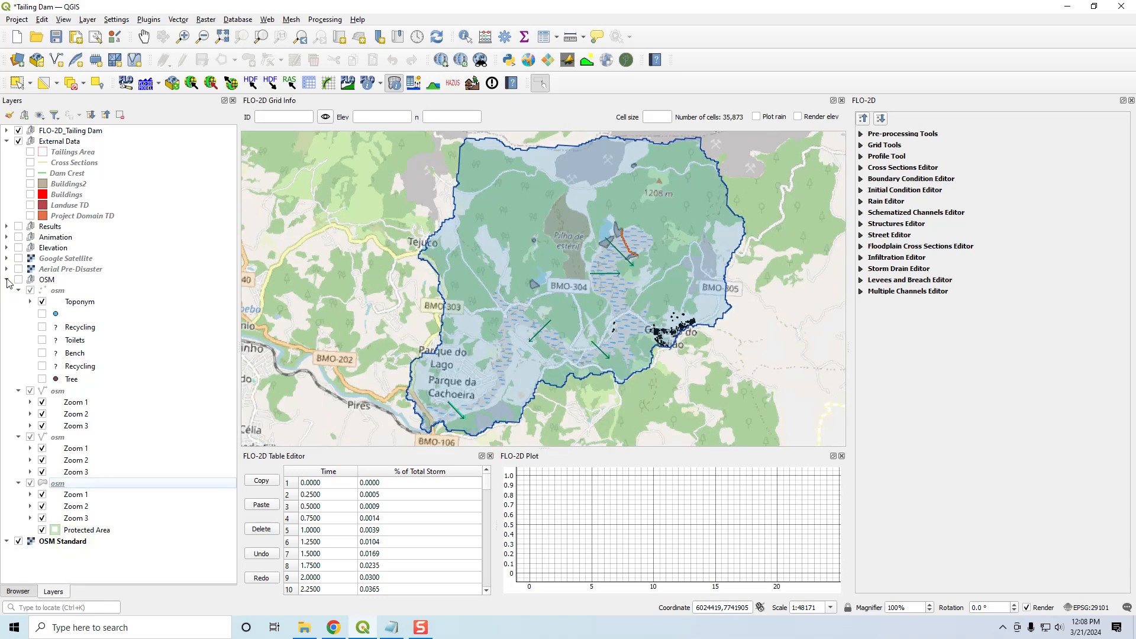
# - Remove the OSM Standard layer from the project
pyautogui.rightClick(47, 546)
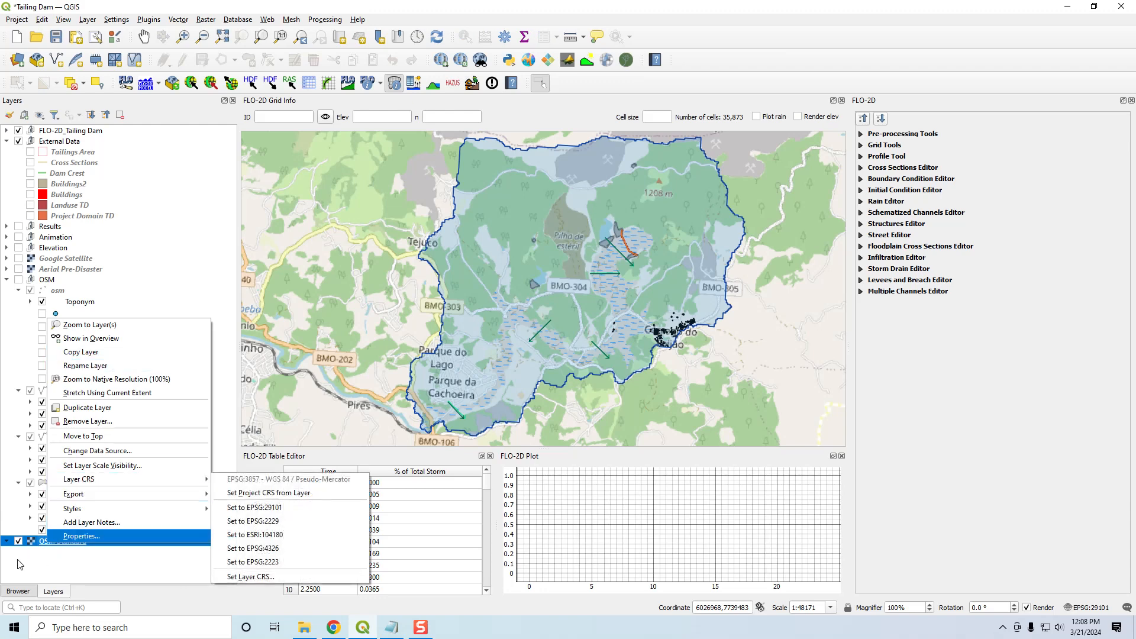
pyautogui.click(83, 422)
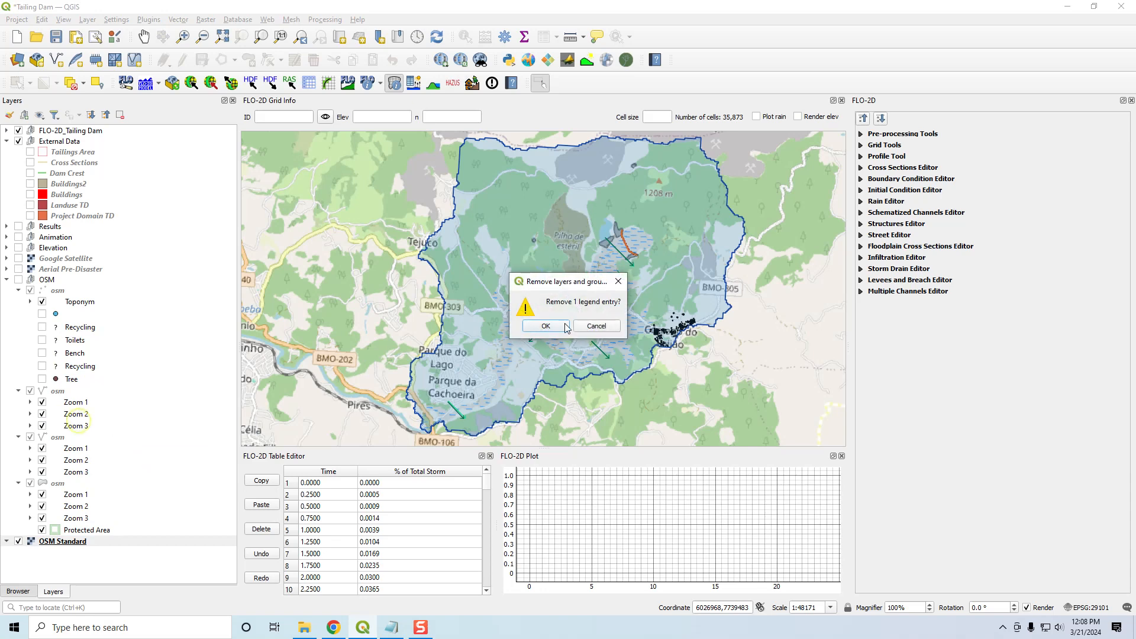
pyautogui.click(533, 326)
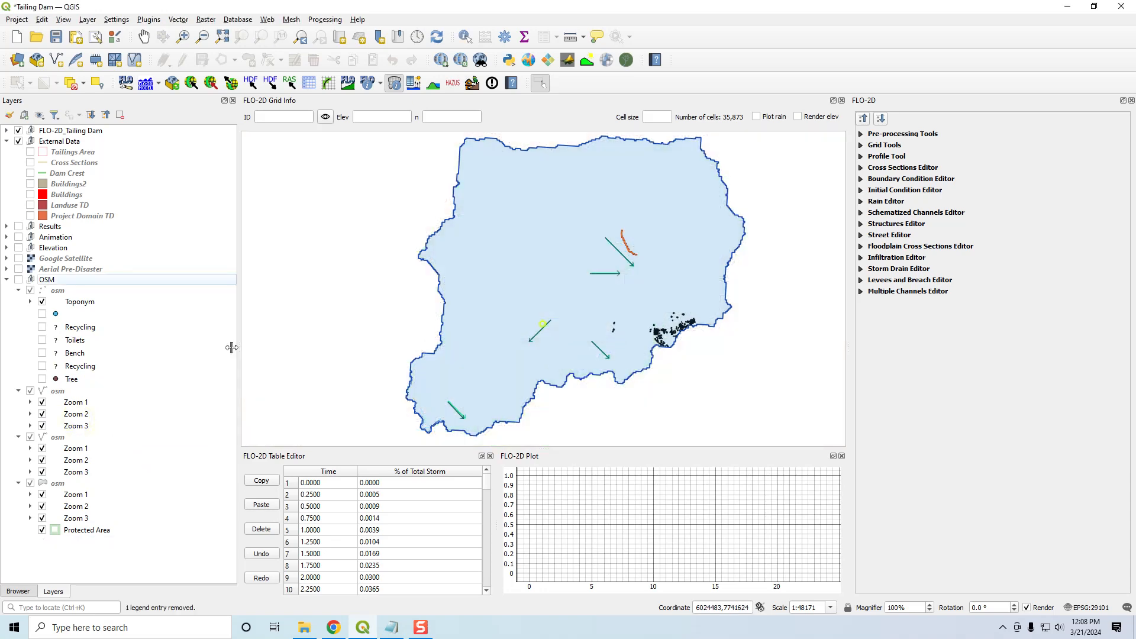
# - Display the OSM group again and hide its osm point layer
pyautogui.click(46, 486)
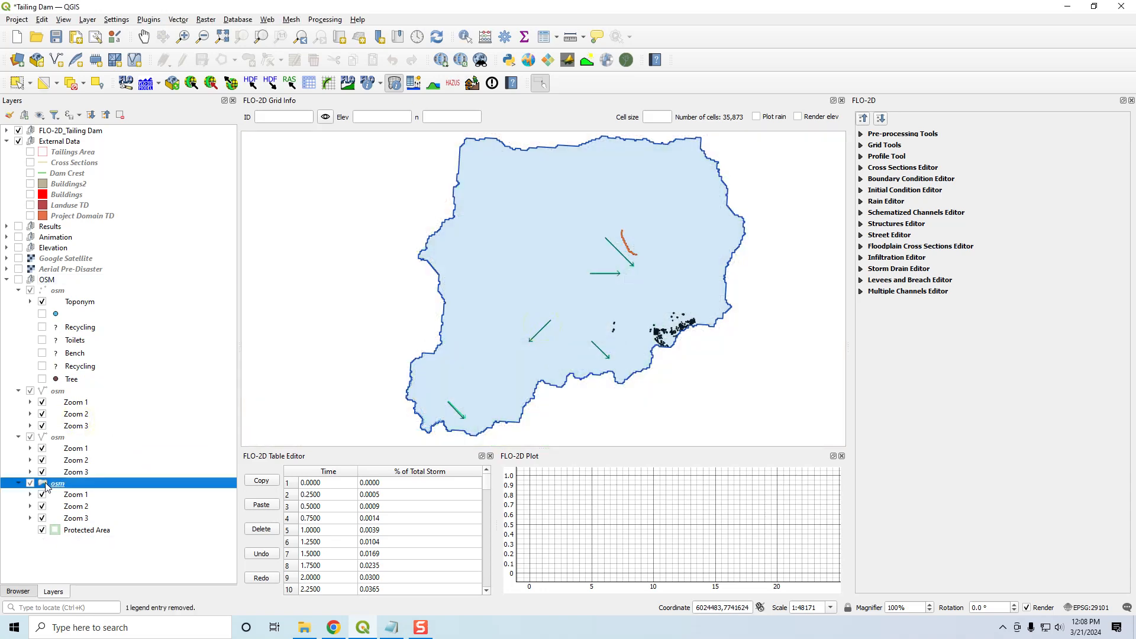
pyautogui.click(19, 280)
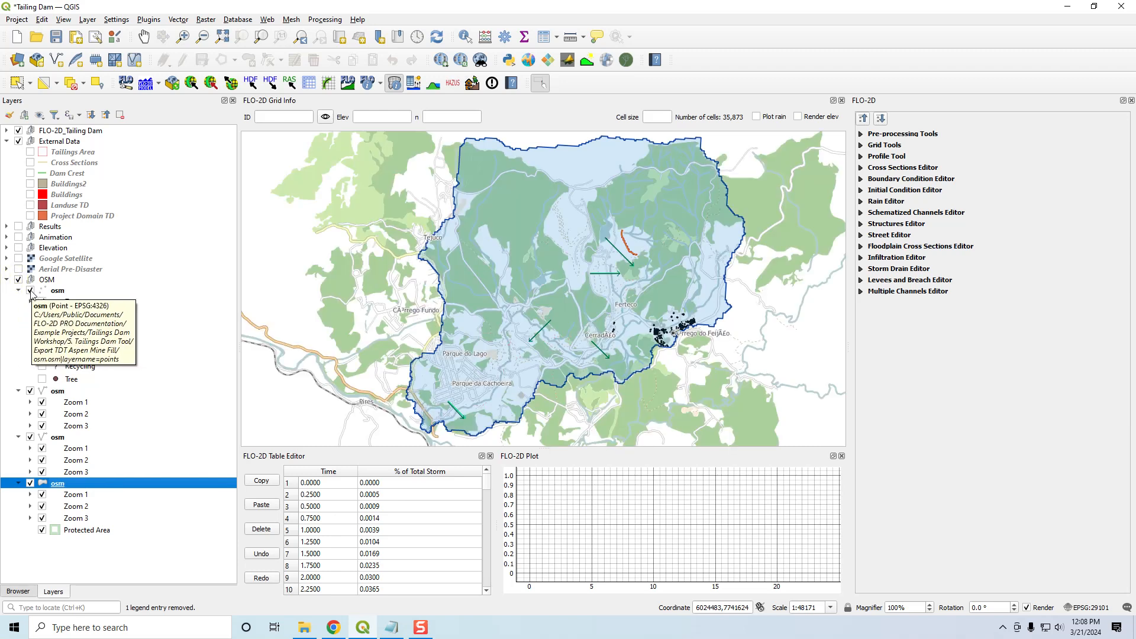
pyautogui.click(31, 291)
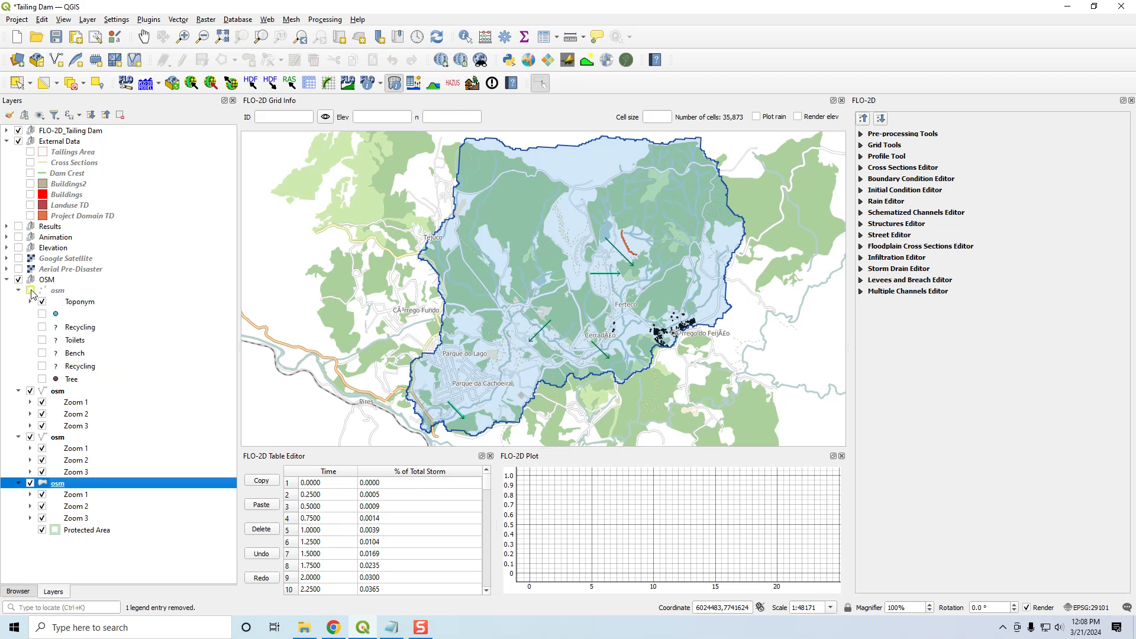
# - Hide both osm line layers and bring up the export options of the osm multipolygon layer without exporting
pyautogui.click(30, 390)
pyautogui.click(30, 437)
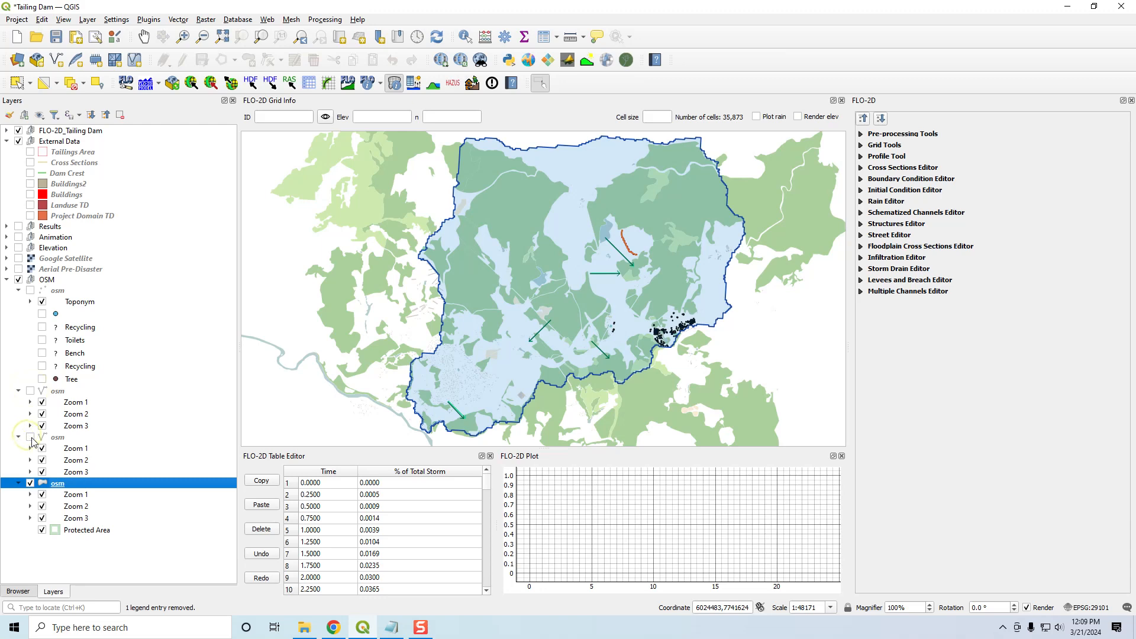
pyautogui.rightClick(59, 487)
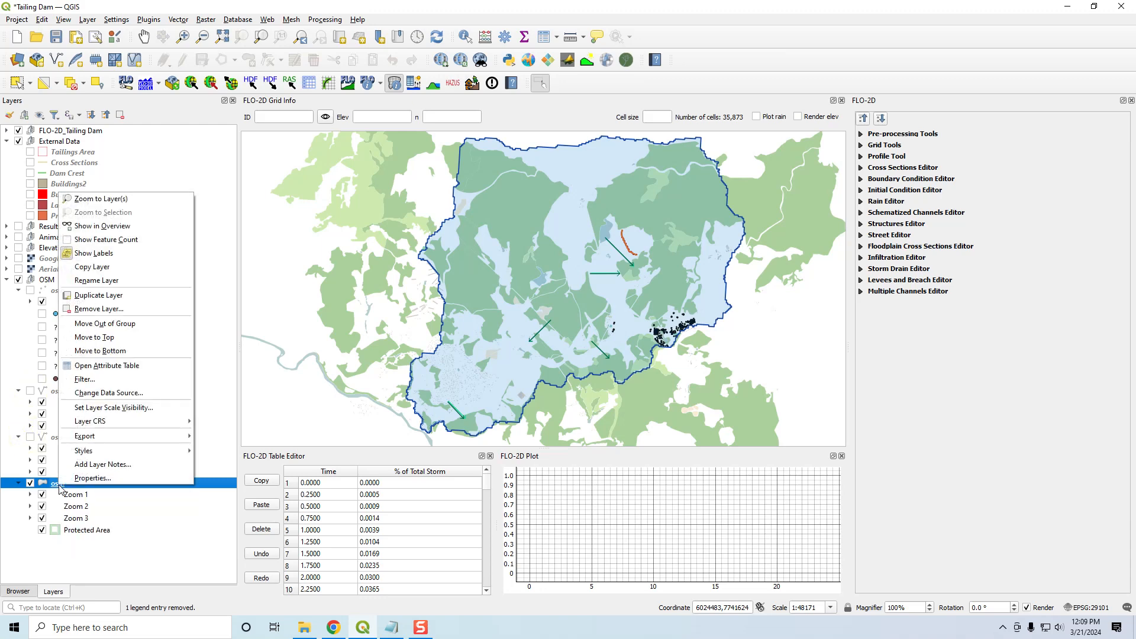
pyautogui.moveTo(130, 437)
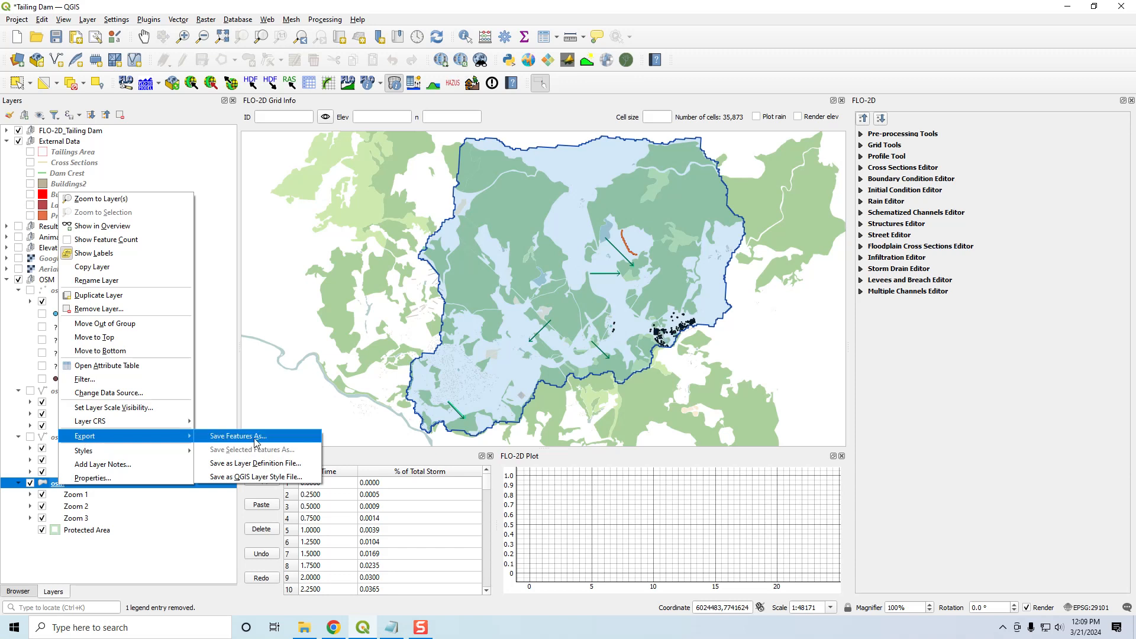
pyautogui.click(141, 557)
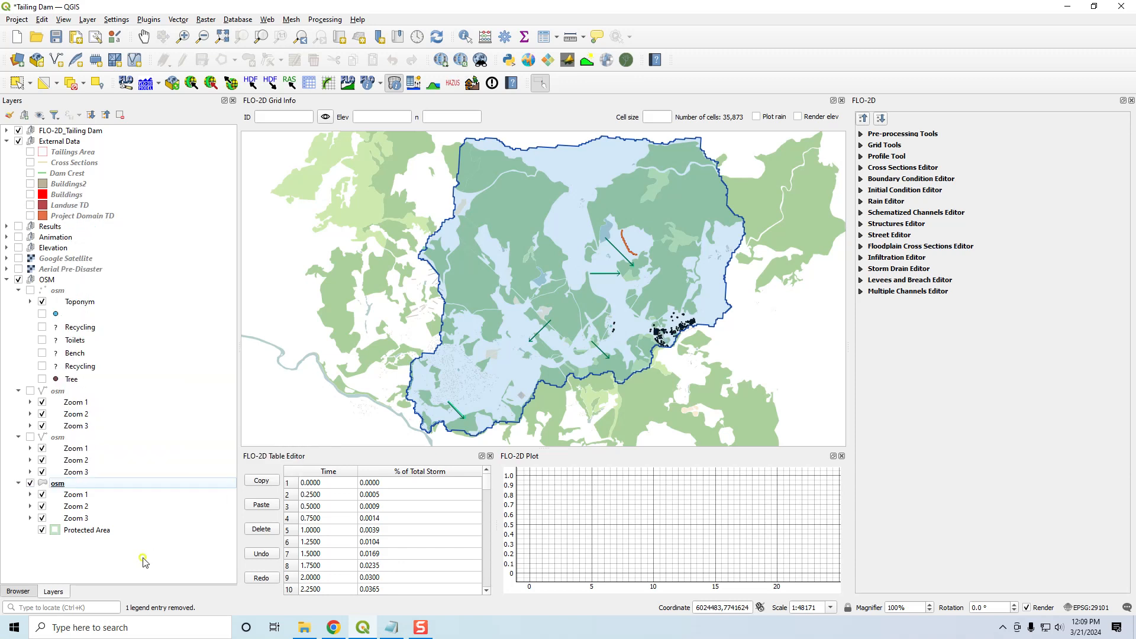
# - Collapse the legends of the osm point layer and the two osm line layers
pyautogui.click(18, 290)
pyautogui.click(18, 301)
pyautogui.click(18, 312)
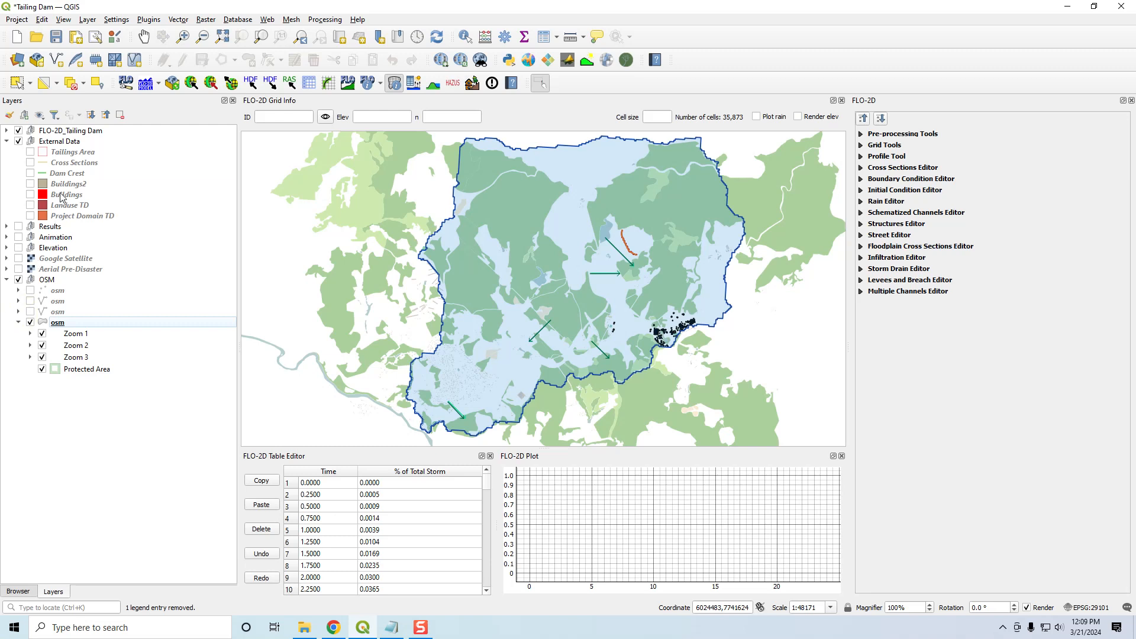
# - Display the Buildings and Buildings2 layers briefly to compare their coverage, and hide both again
pyautogui.click(35, 196)
pyautogui.click(30, 195)
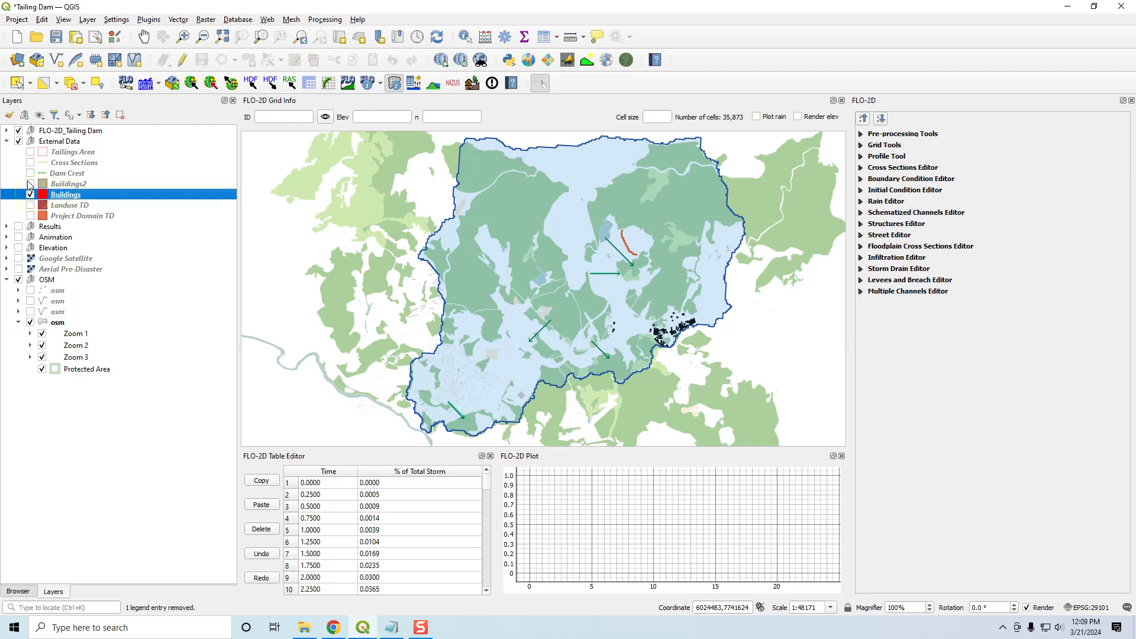
pyautogui.click(29, 184)
pyautogui.click(29, 195)
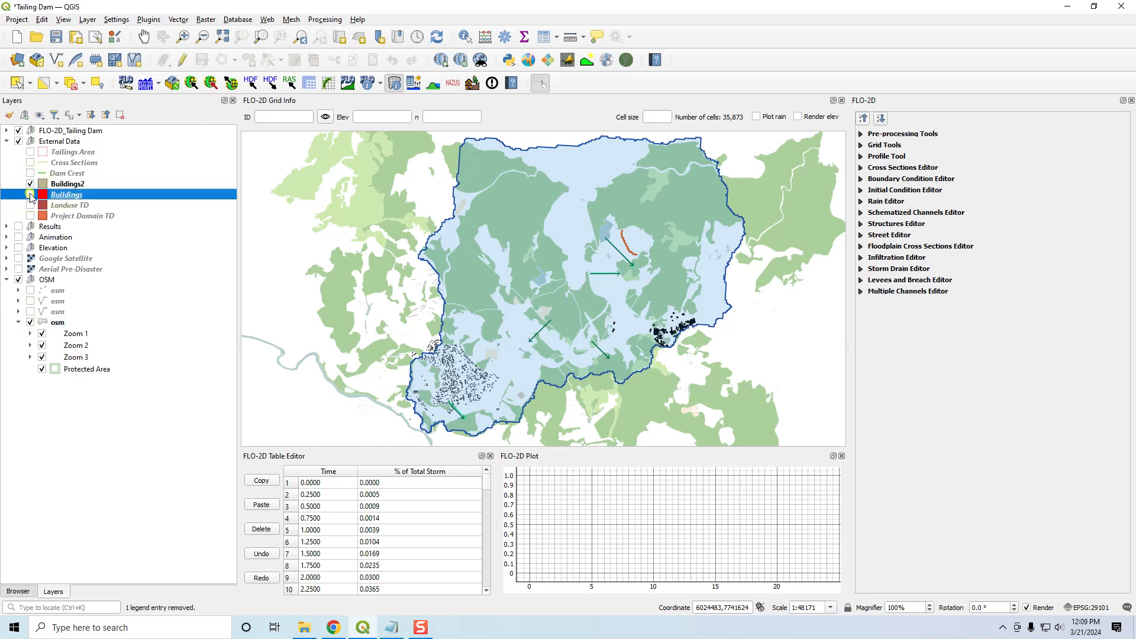
pyautogui.click(30, 184)
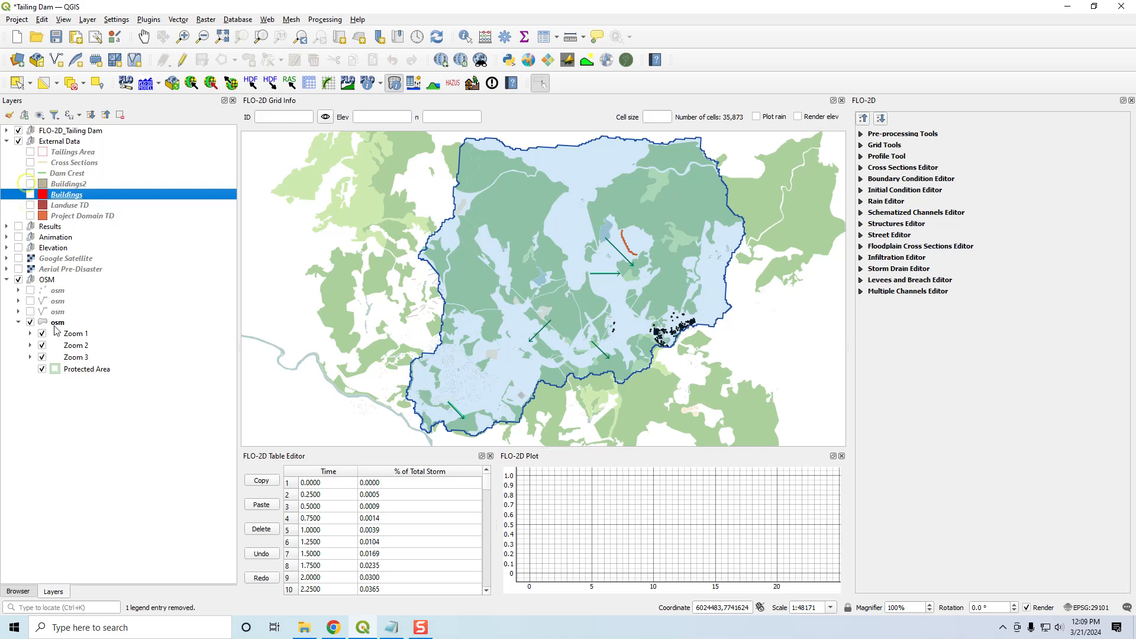
# - Remove the whole OSM group from the project
pyautogui.rightClick(47, 280)
pyautogui.click(88, 340)
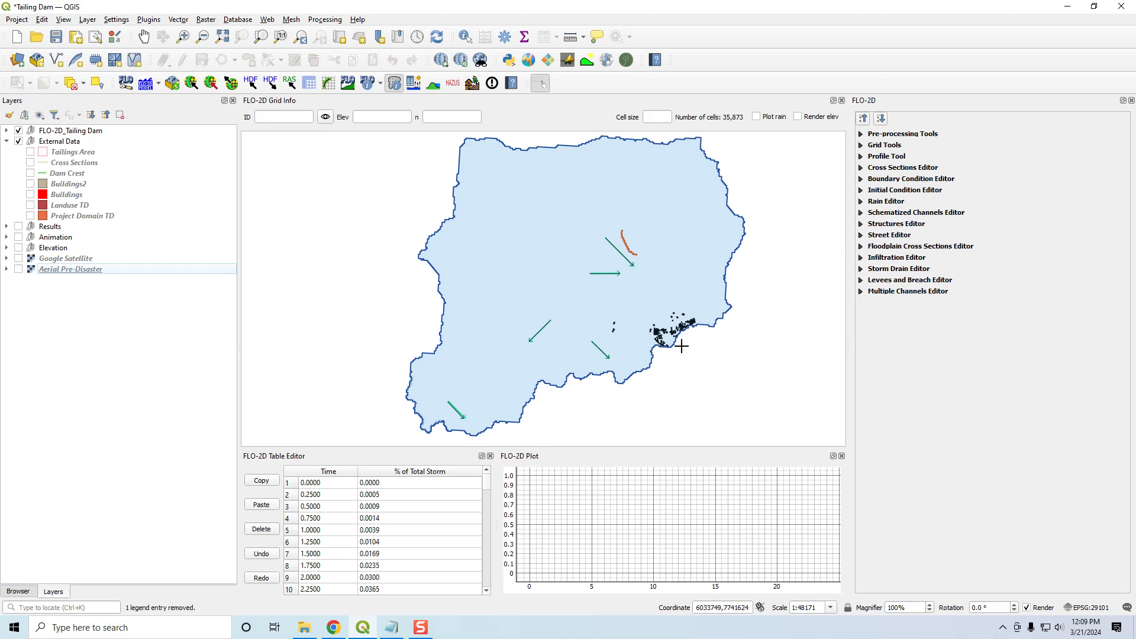
# - Display the Google Satellite basemap with the wider region around the project area in view
pyautogui.scroll(-1, 667, 327)
pyautogui.moveTo(668, 325); pyautogui.dragTo(595, 300)
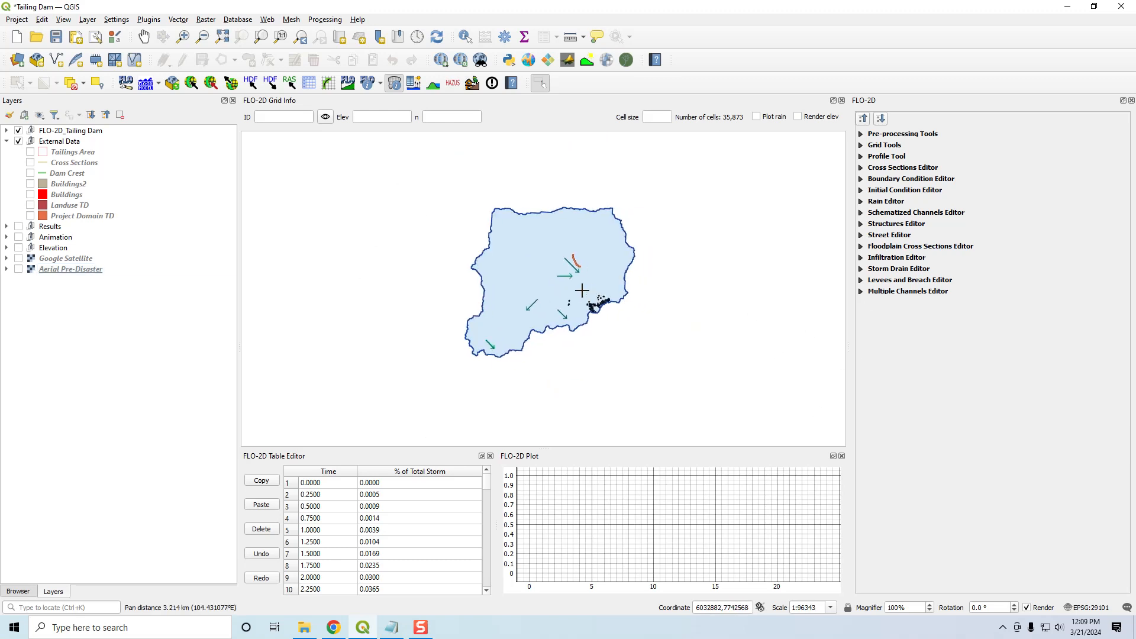
pyautogui.click(18, 259)
pyautogui.scroll(-1, 618, 311)
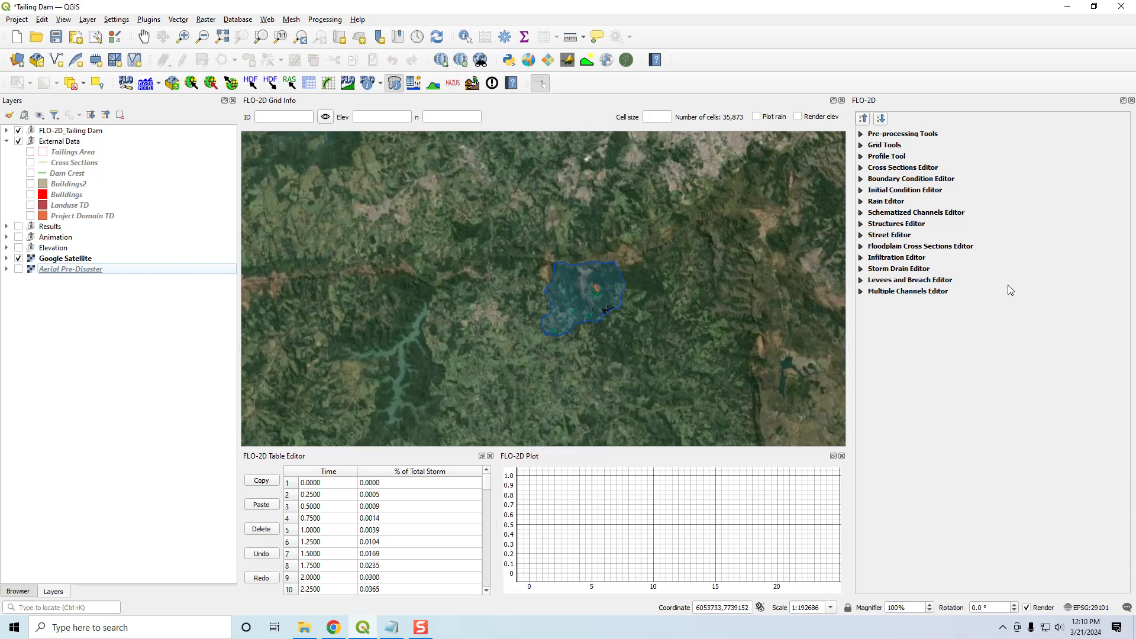
# - Review the total storm rainfall in the Rain Editor and plot the Rainfall Distribution time series with its table
pyautogui.click(862, 202)
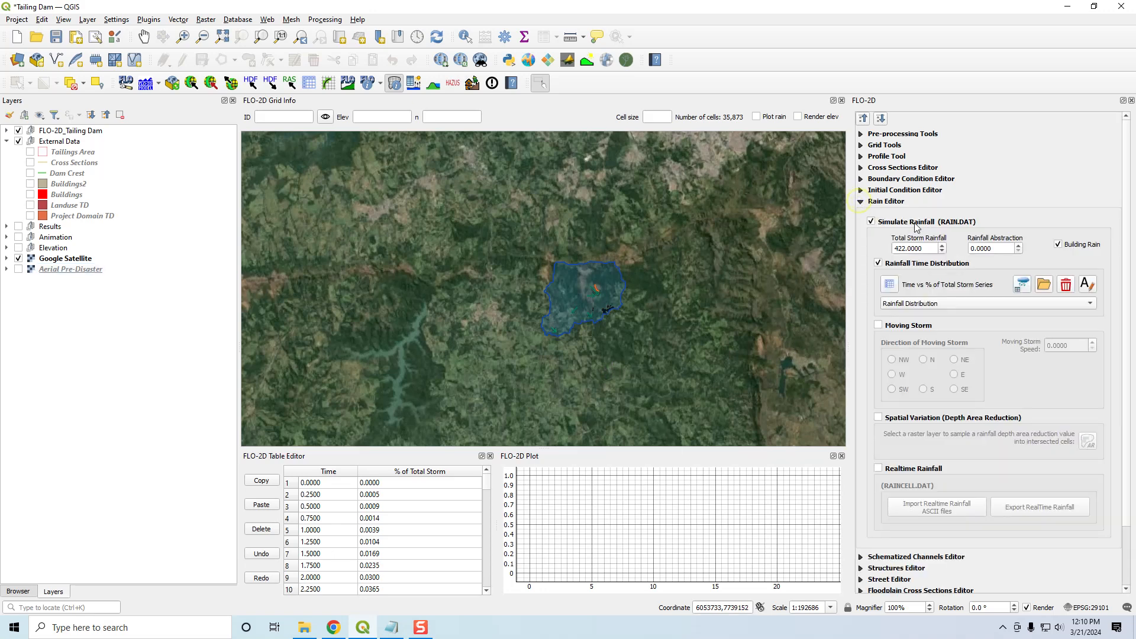
pyautogui.doubleClick(919, 248)
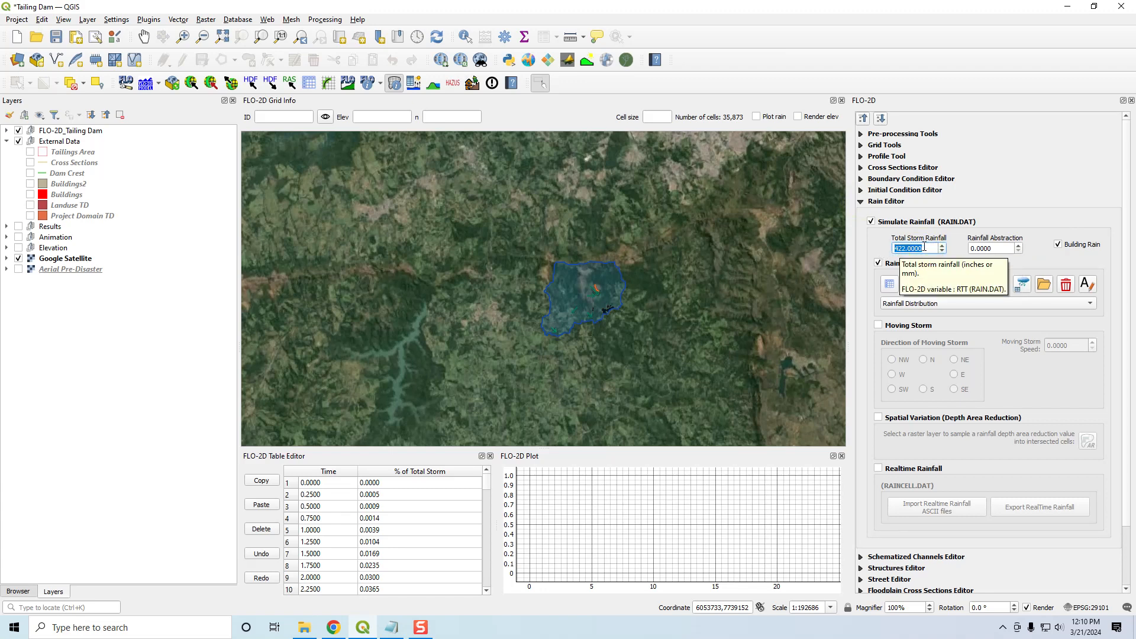
pyautogui.click(947, 305)
pyautogui.click(950, 313)
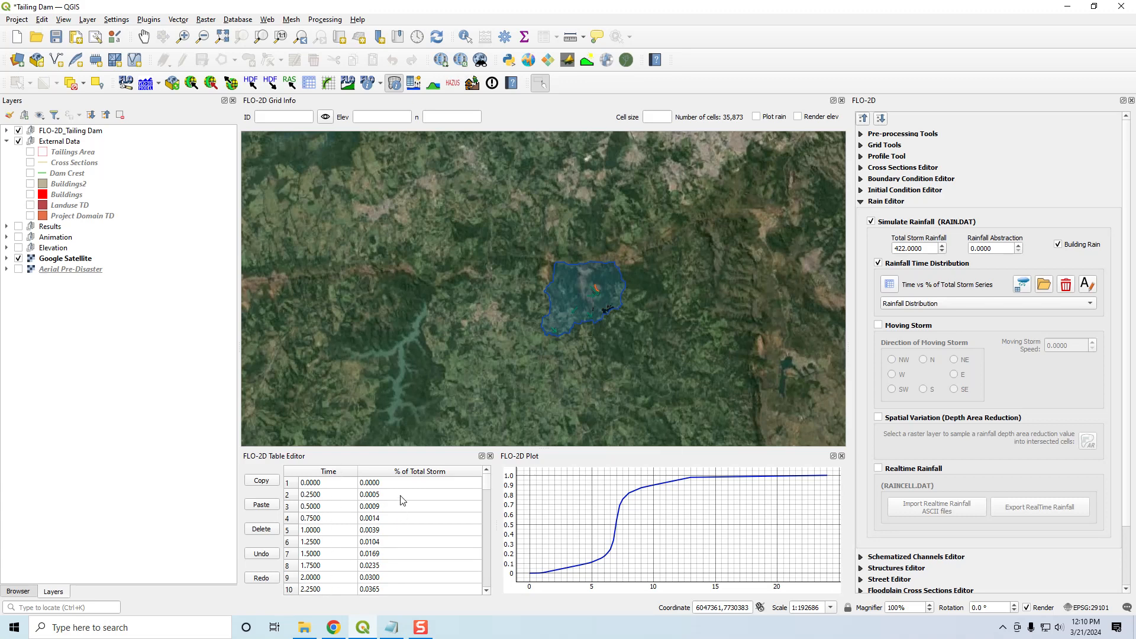
pyautogui.moveTo(489, 481)
pyautogui.mouseDown()
pyautogui.moveTo(487, 502)
pyautogui.moveTo(485, 480)
pyautogui.mouseUp()
# - Turn off the rainfall simulation and collapse the Rain Editor
pyautogui.click(871, 222)
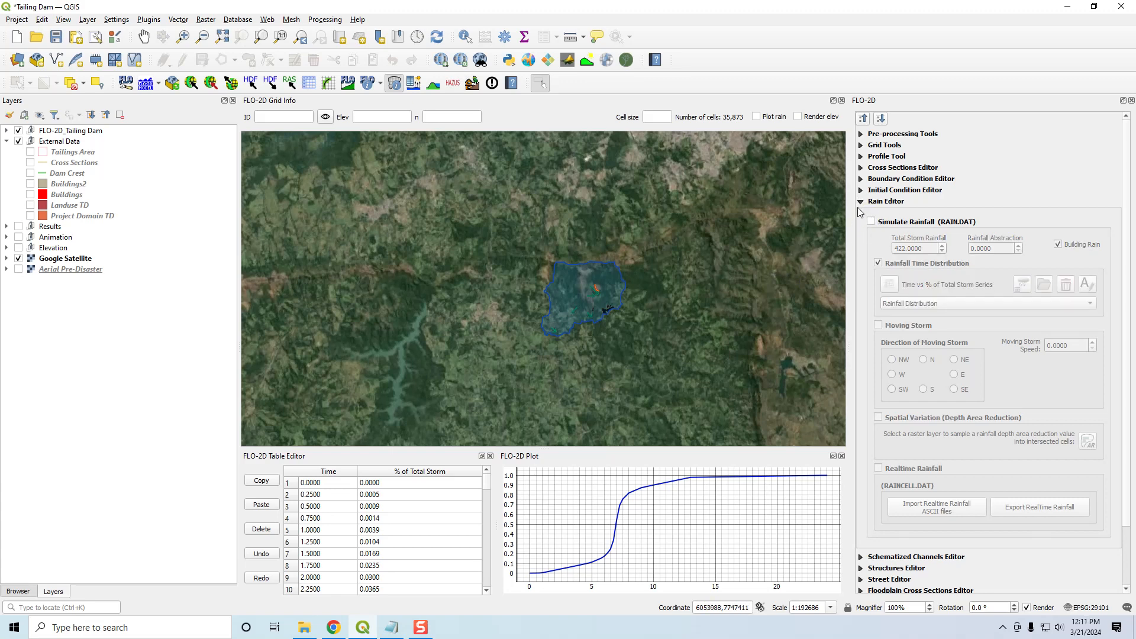
pyautogui.click(861, 202)
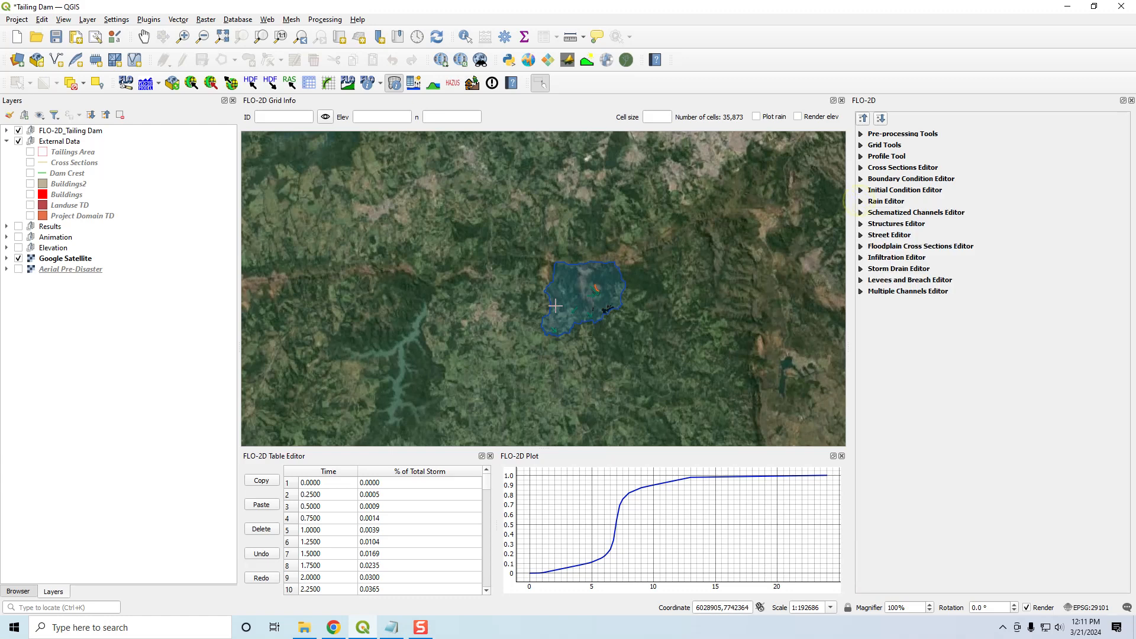
# - Examine the satellite imagery of the mine, its ponds and the tailings dam area up close and across the whole domain
pyautogui.scroll(2, 599, 306)
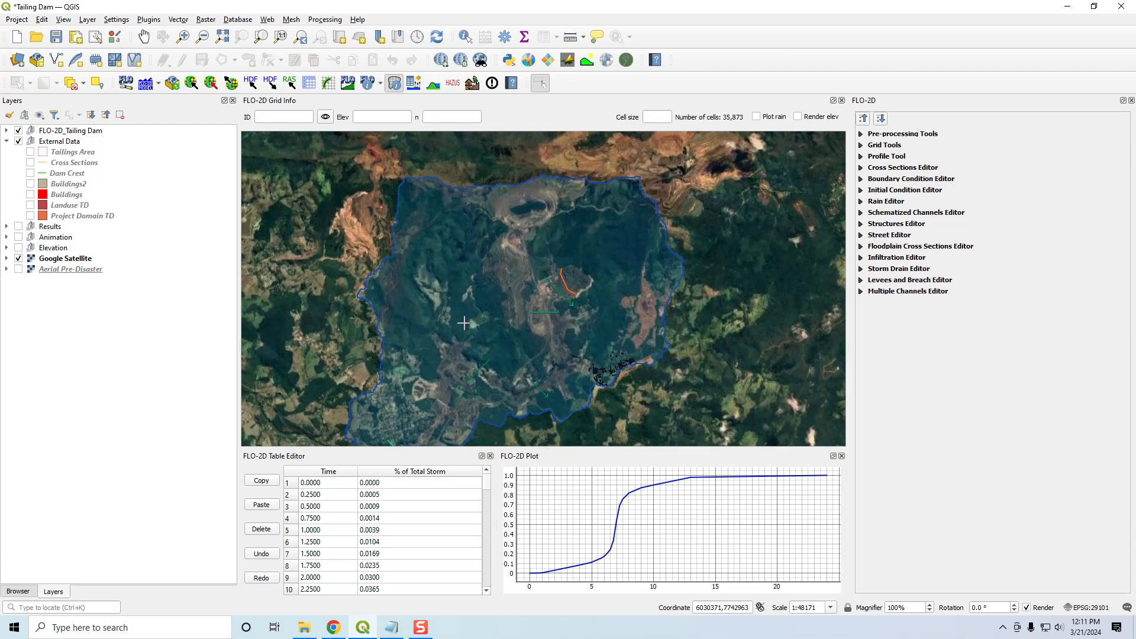
pyautogui.scroll(1, 472, 335)
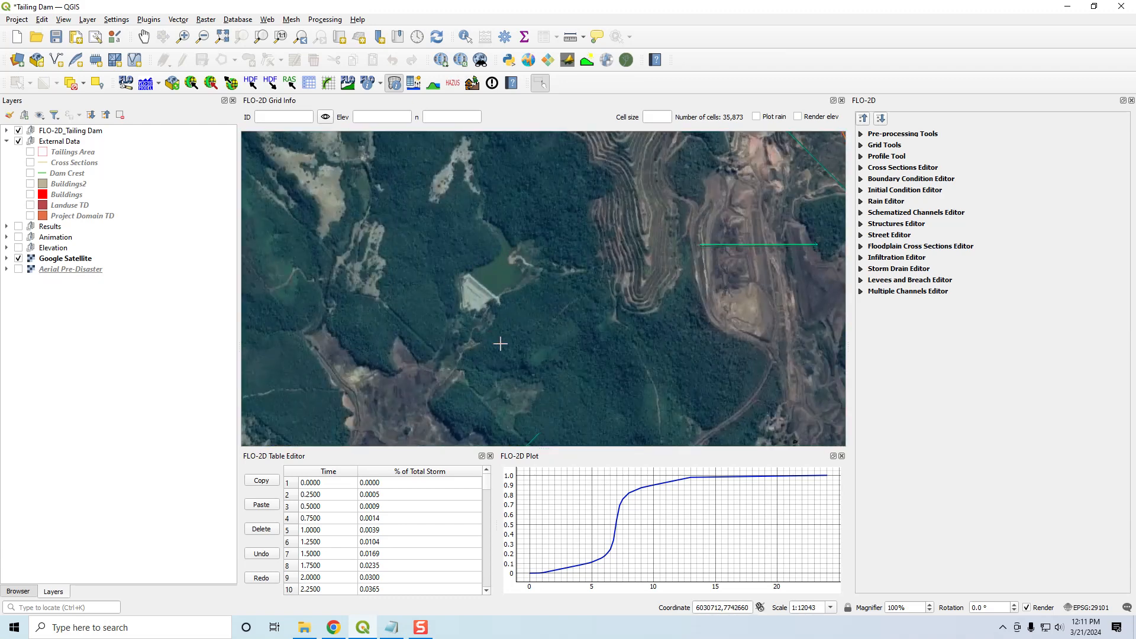
pyautogui.scroll(-1, 579, 336)
pyautogui.scroll(2, 599, 292)
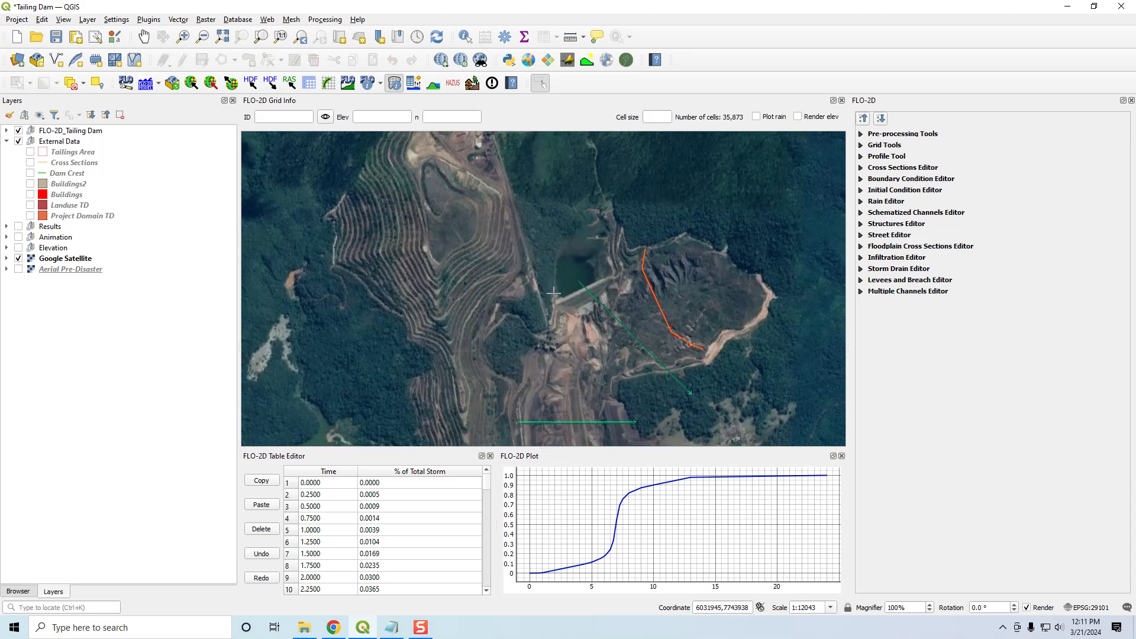
pyautogui.scroll(-1, 590, 282)
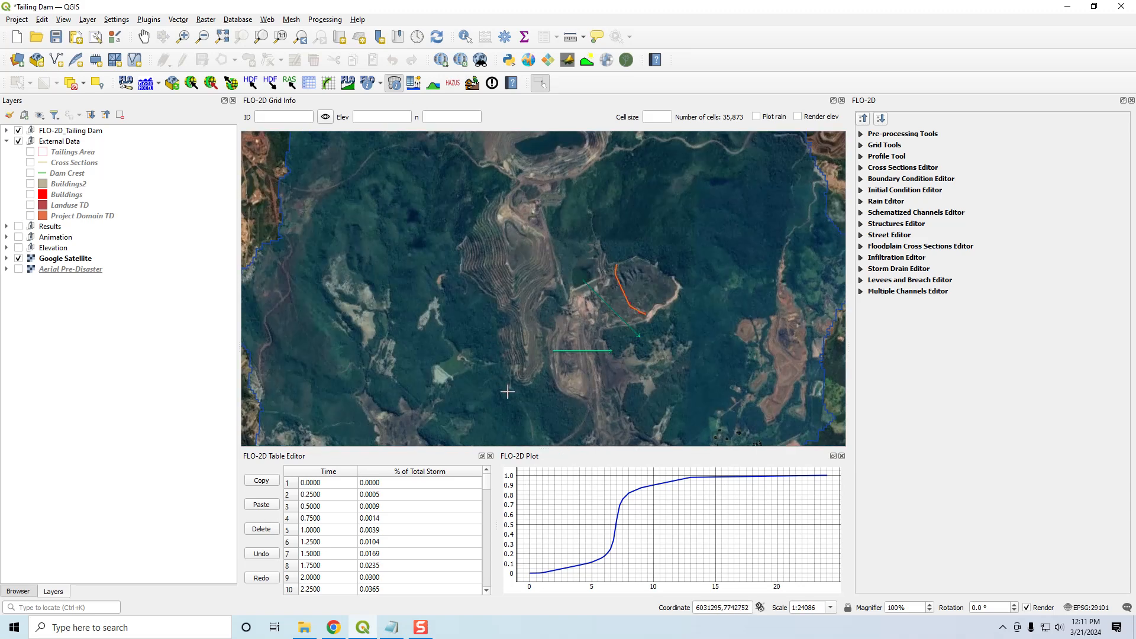
pyautogui.scroll(-1, 512, 385)
pyautogui.moveTo(512, 386); pyautogui.dragTo(535, 287)
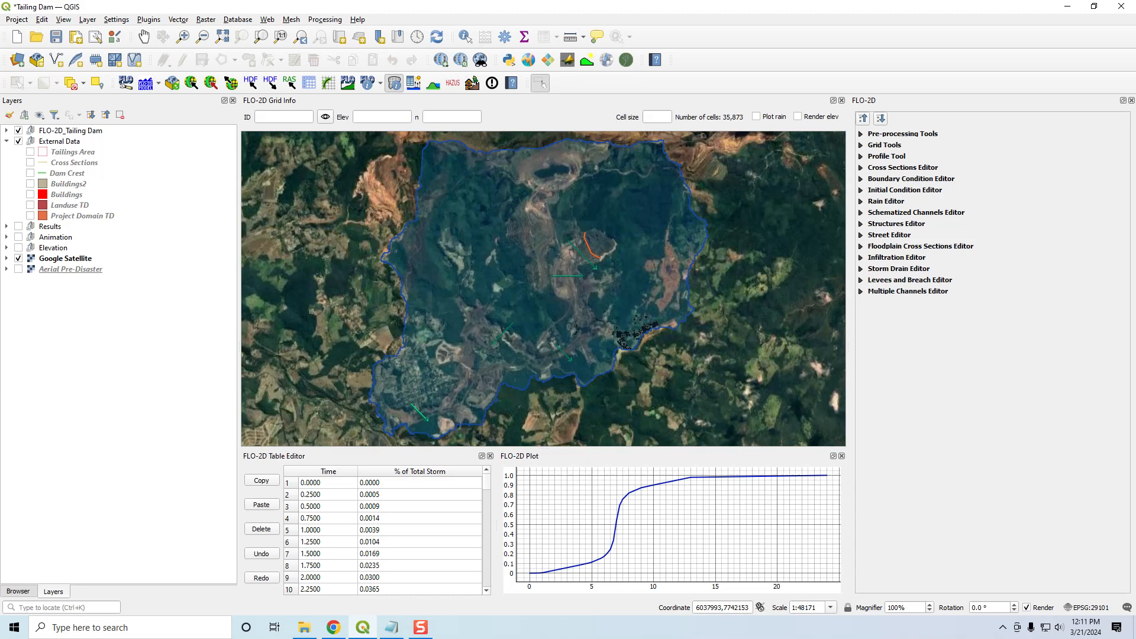
# - Display the Landuse TD layer, review the class, n and scscn fields in its attribute table, and hide the layer again
pyautogui.hotkey('alt', 'Tab')
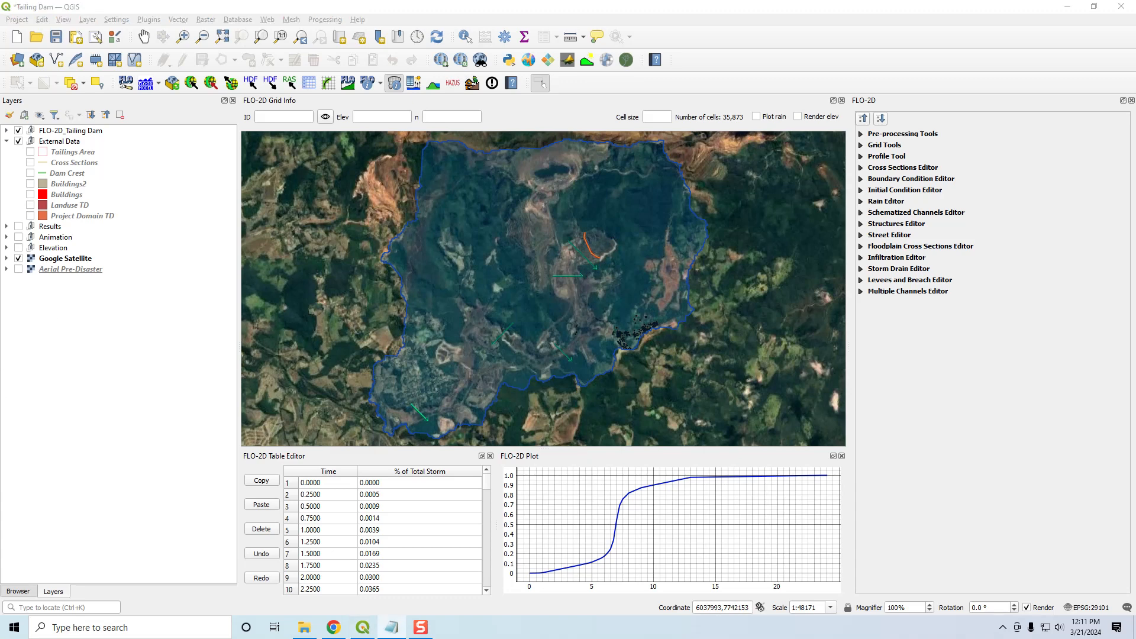
pyautogui.click(30, 205)
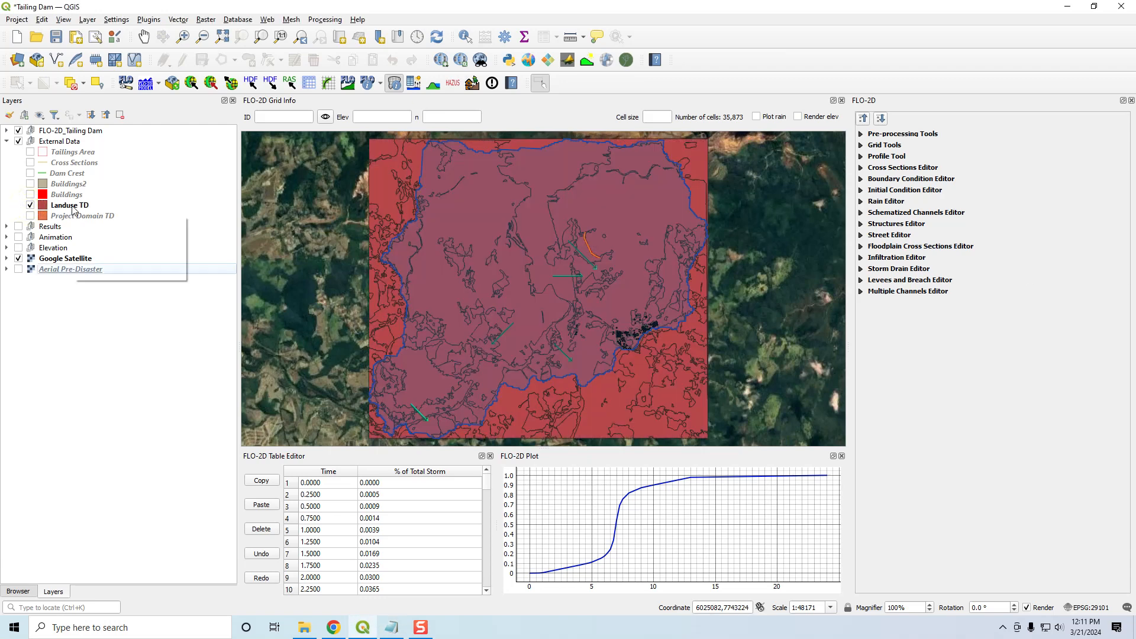
pyautogui.rightClick(71, 206)
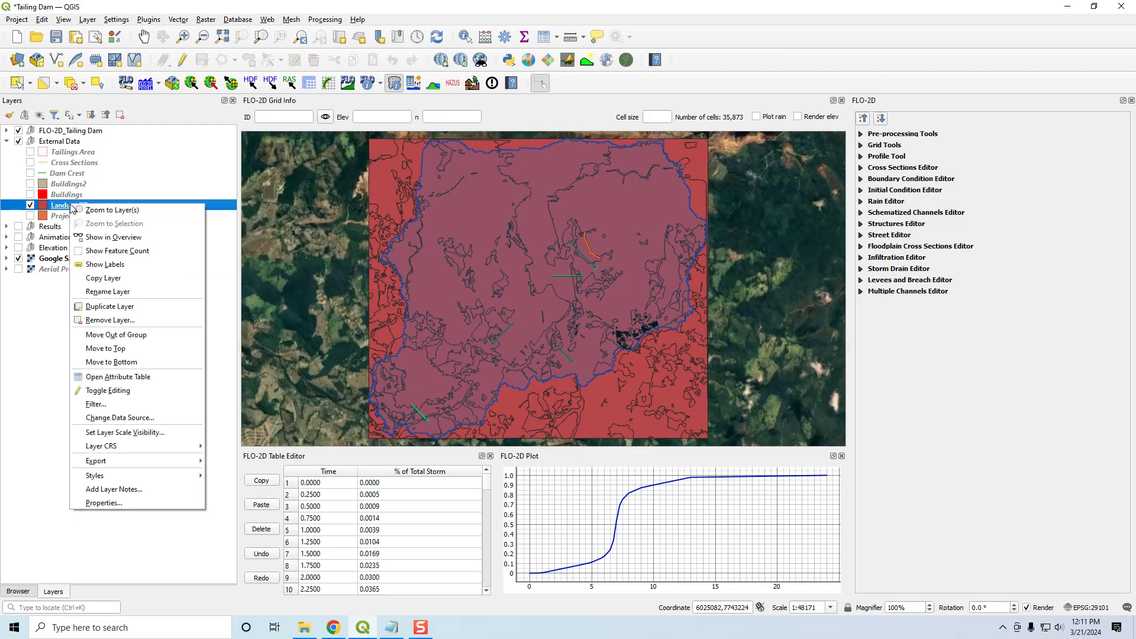
pyautogui.click(147, 377)
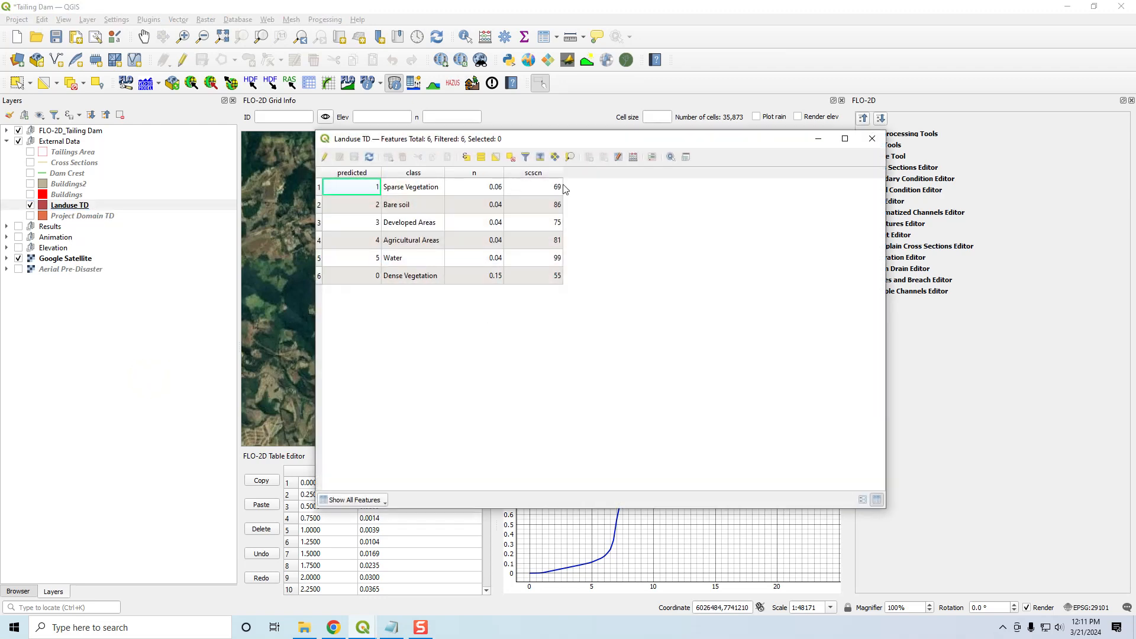
pyautogui.click(872, 139)
pyautogui.click(30, 205)
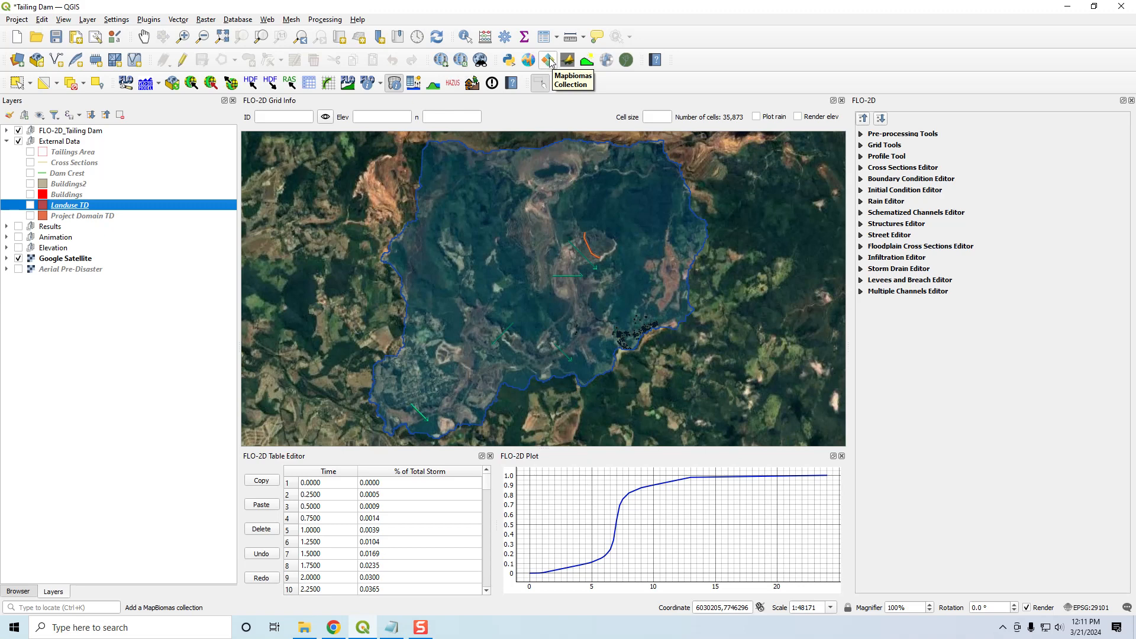
# - Add the MapBiomas Collection 7.0 - 2021 land cover layer, look over its classes, and remove it from the project
pyautogui.click(551, 62)
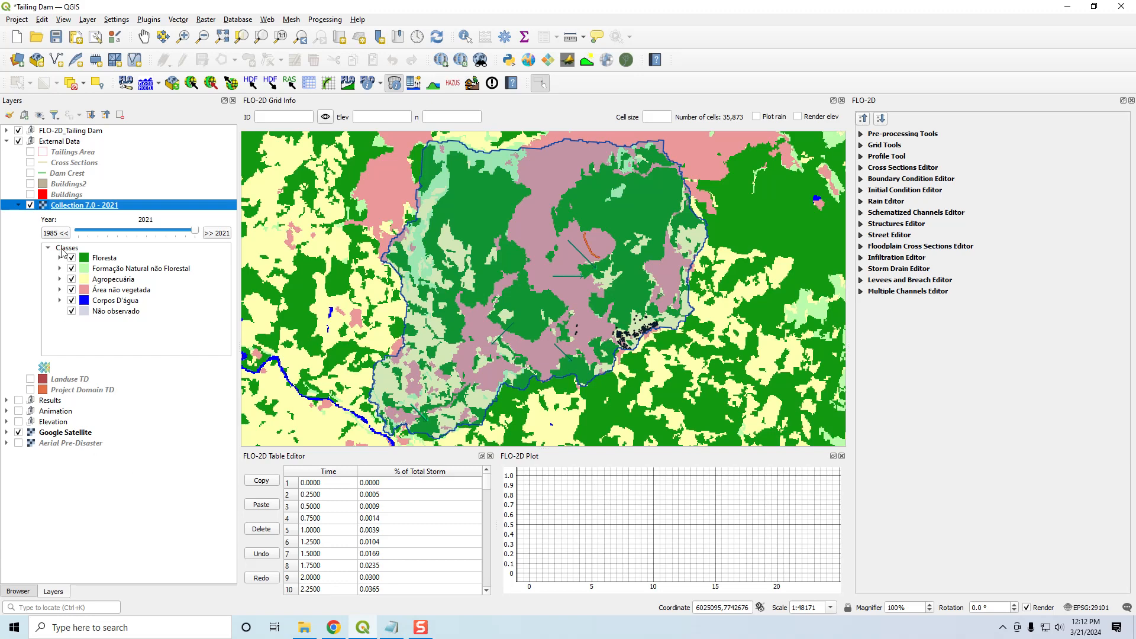
pyautogui.rightClick(78, 207)
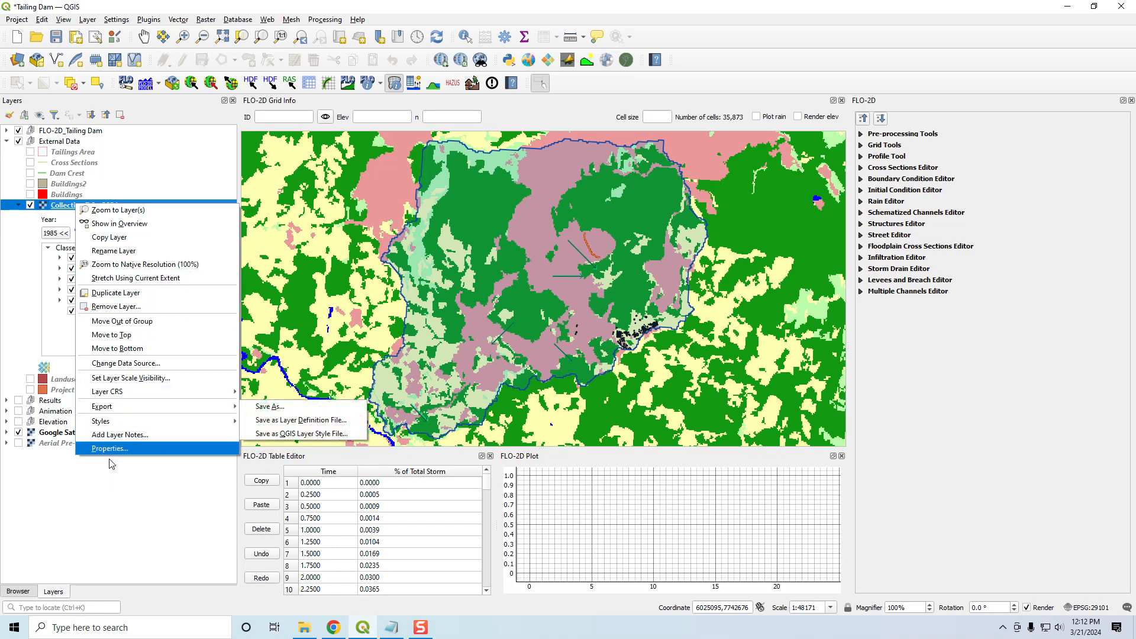
pyautogui.click(108, 306)
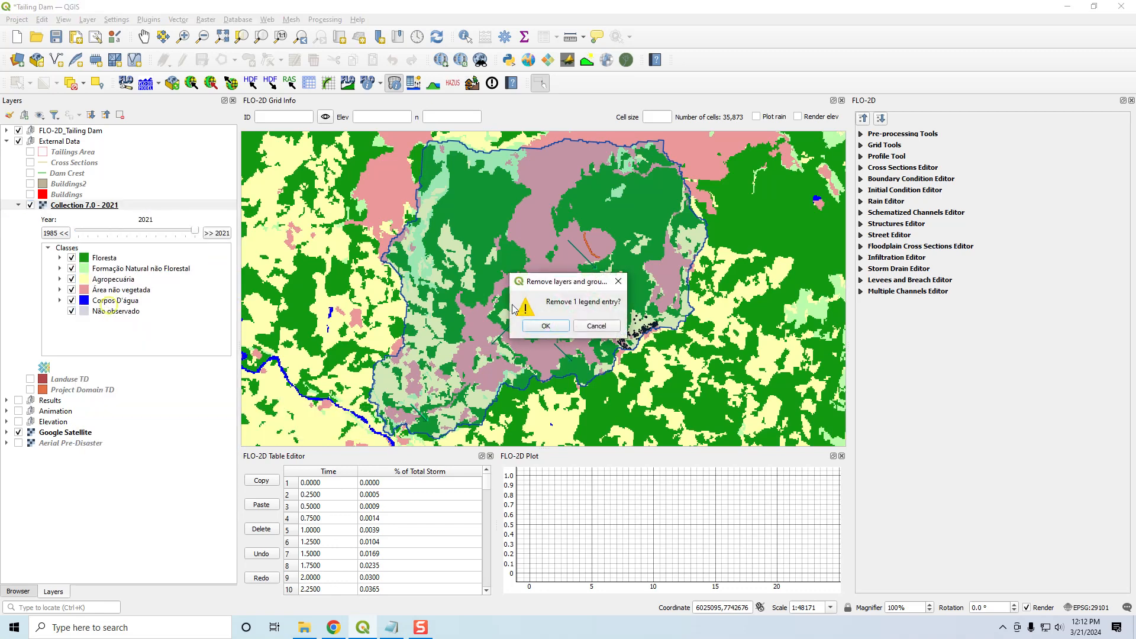
pyautogui.click(545, 326)
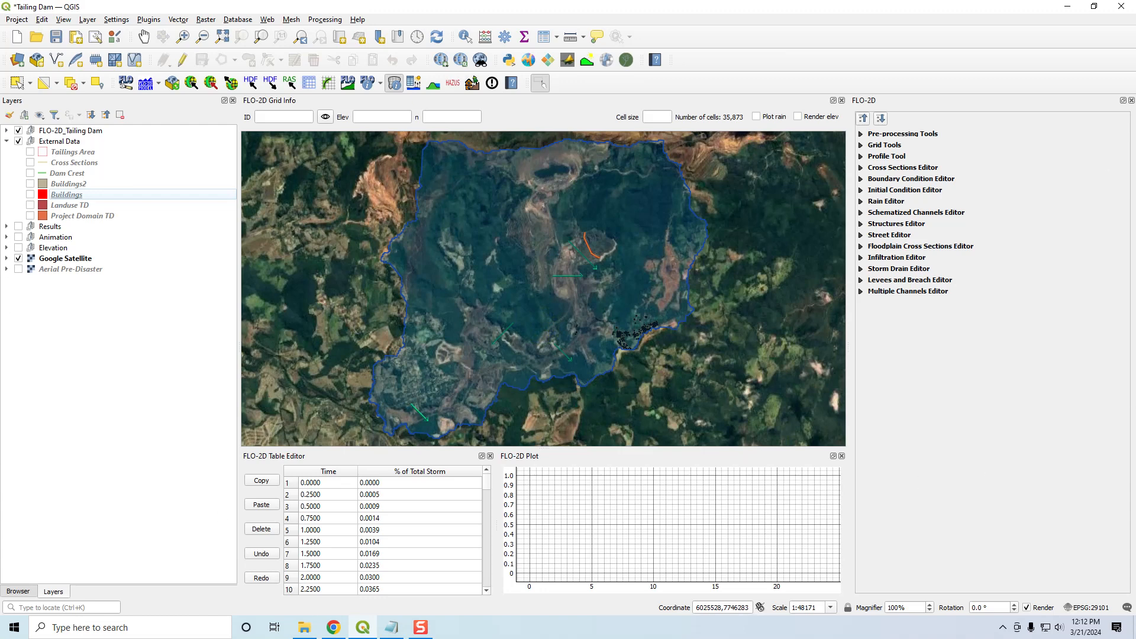
# - Check the Data Resources list in the Notepad video notes, ending at Tailings Parameters, and minimise the notes
pyautogui.moveTo(1135, 118); pyautogui.dragTo(870, 111)
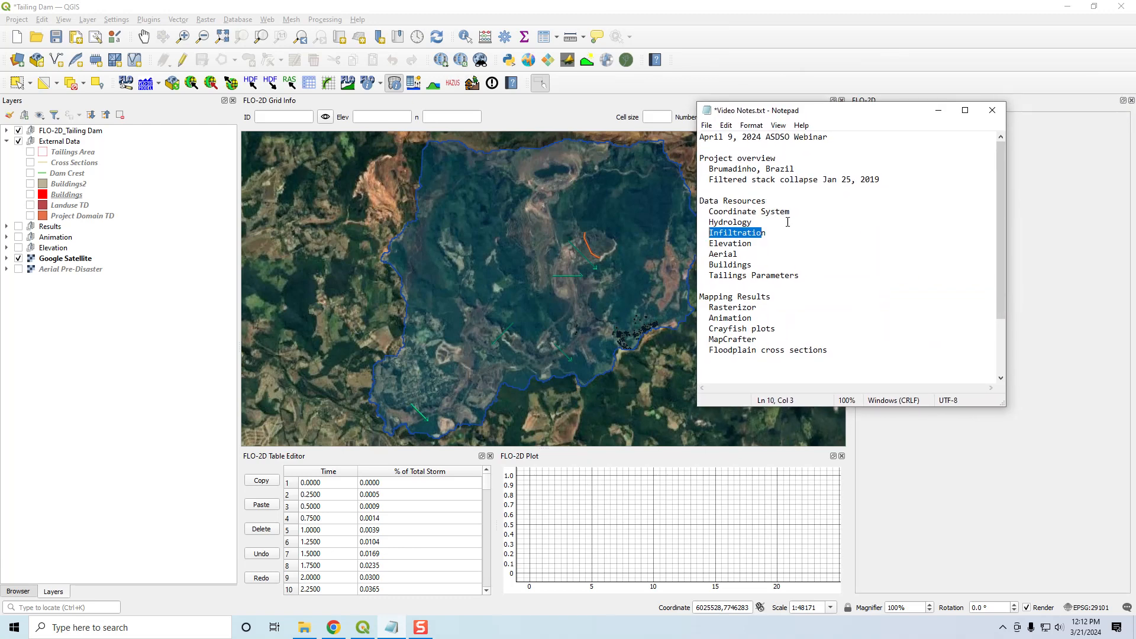
pyautogui.click(804, 212)
pyautogui.click(815, 276)
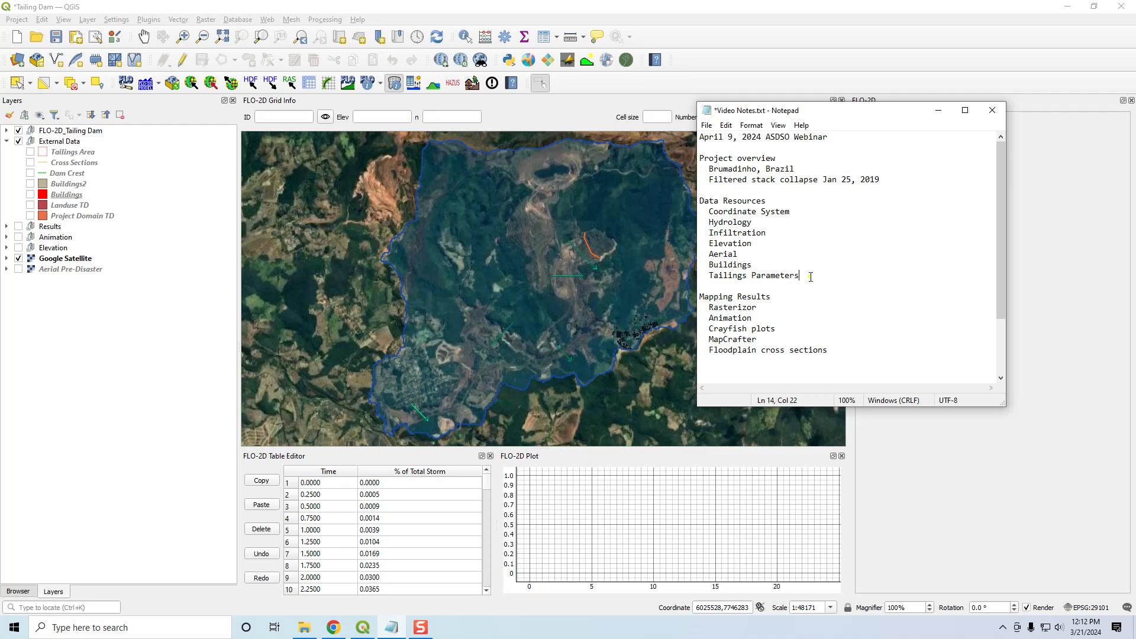
pyautogui.click(941, 116)
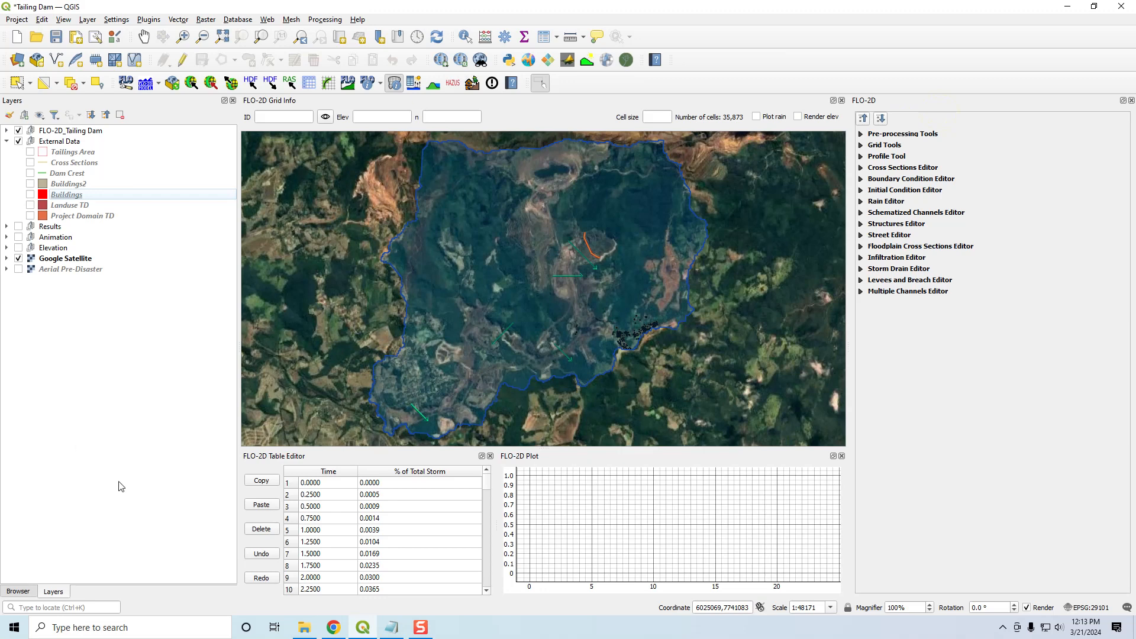
# - Switch to File Explorer with the Tailings Dam Workshop folder and place its window beside the map
pyautogui.click(306, 633)
pyautogui.moveTo(272, 160); pyautogui.dragTo(840, 70)
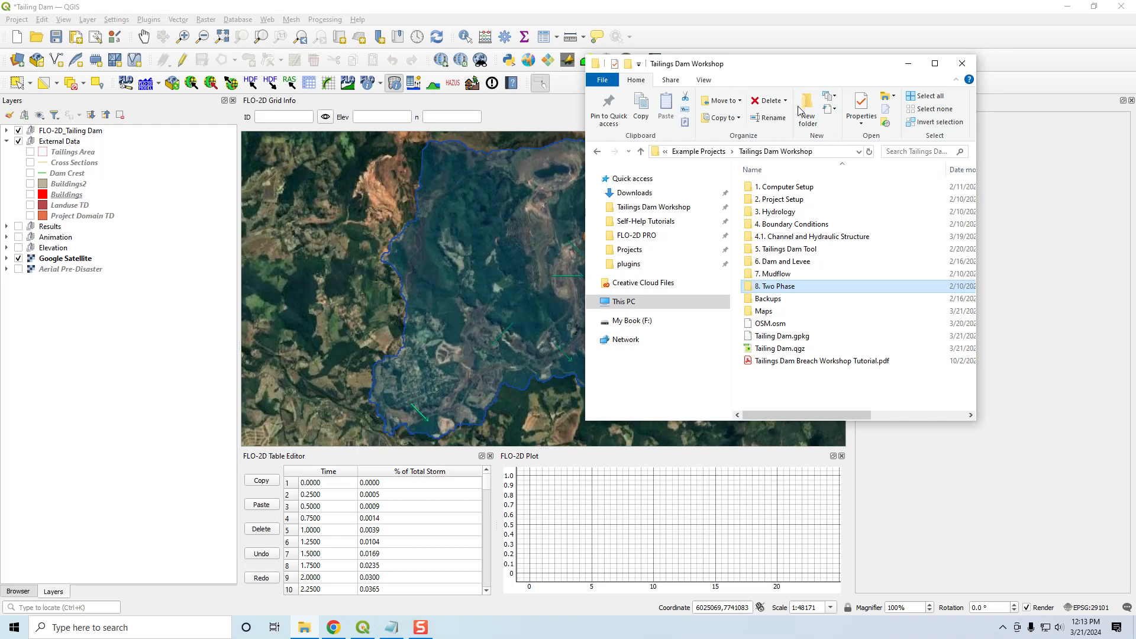
pyautogui.moveTo(796, 66); pyautogui.dragTo(862, 97)
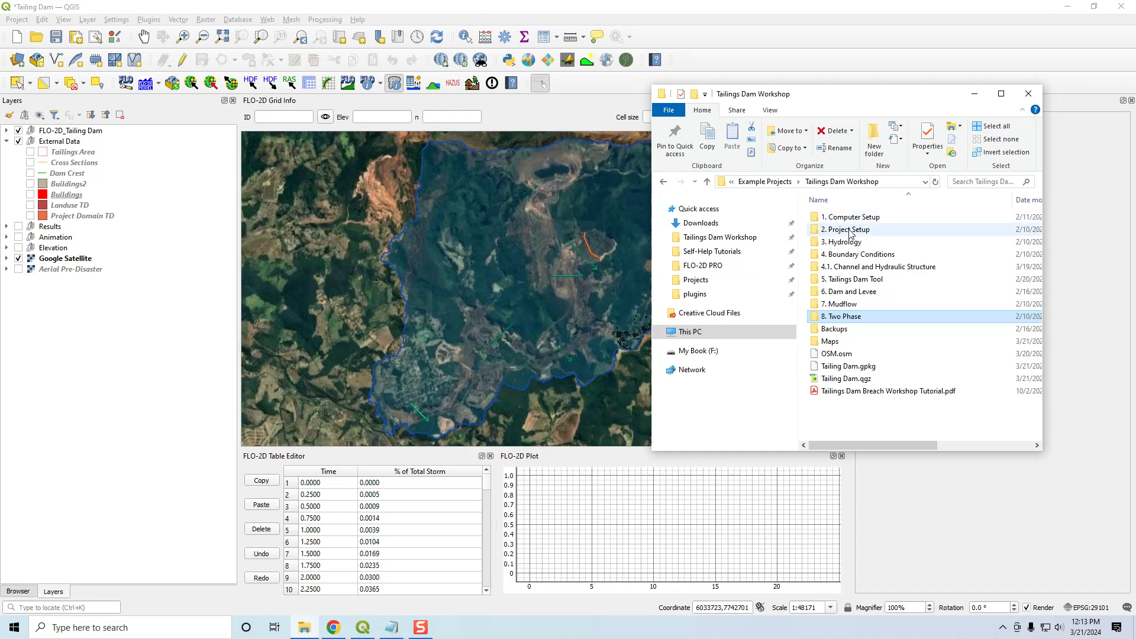
# - Look inside the 1. Computer Setup folder and return to the Tailings Dam Workshop folder
pyautogui.click(816, 221)
pyautogui.doubleClick(816, 220)
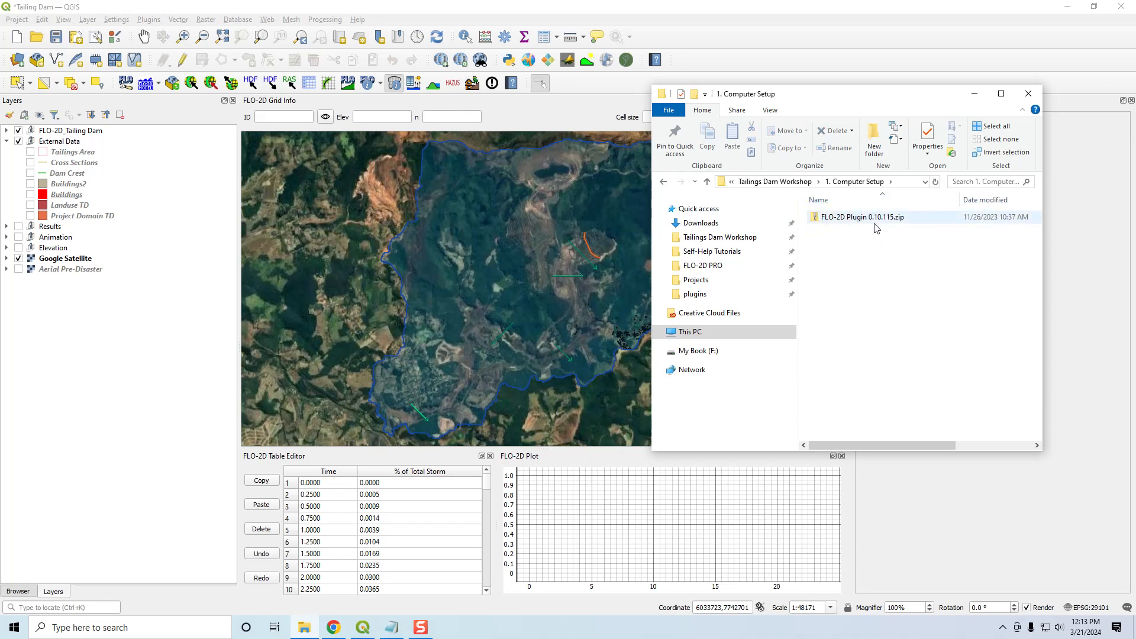
pyautogui.click(781, 182)
# - Look over the files in the data folder of 2. Project Setup and return to the Tailings Dam Workshop folder
pyautogui.click(816, 233)
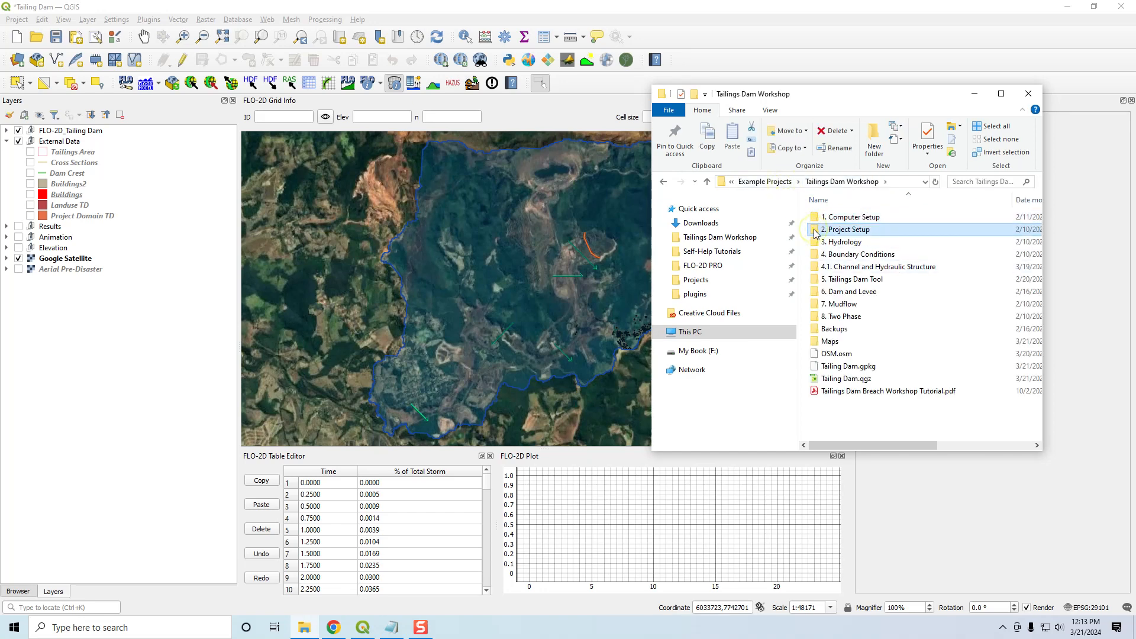
pyautogui.doubleClick(816, 233)
pyautogui.doubleClick(829, 217)
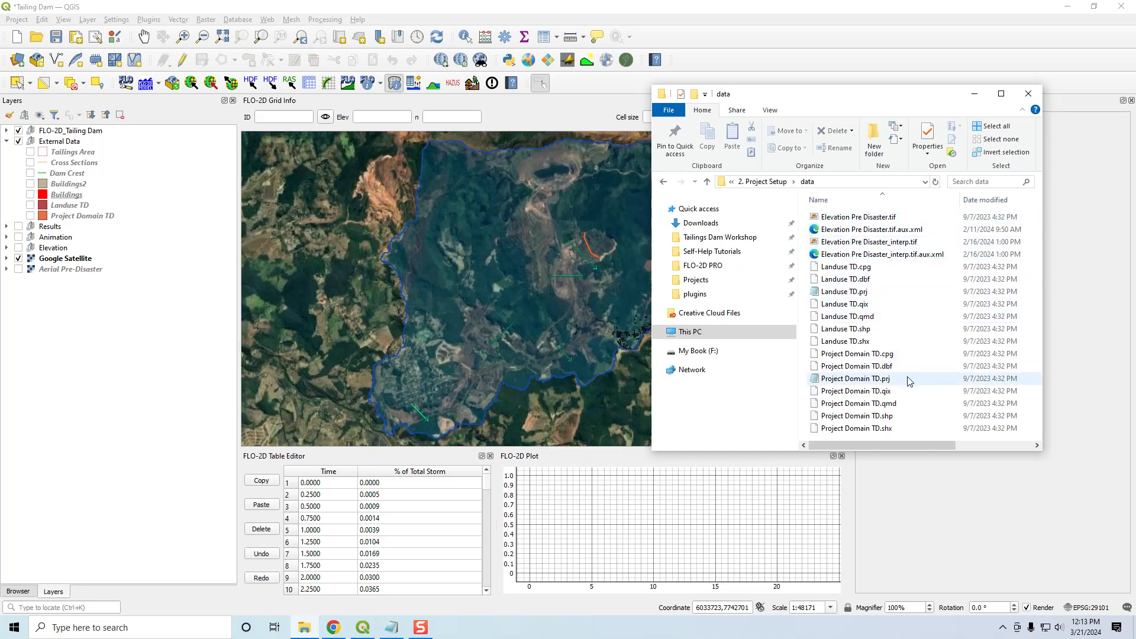
pyautogui.click(772, 184)
pyautogui.click(791, 183)
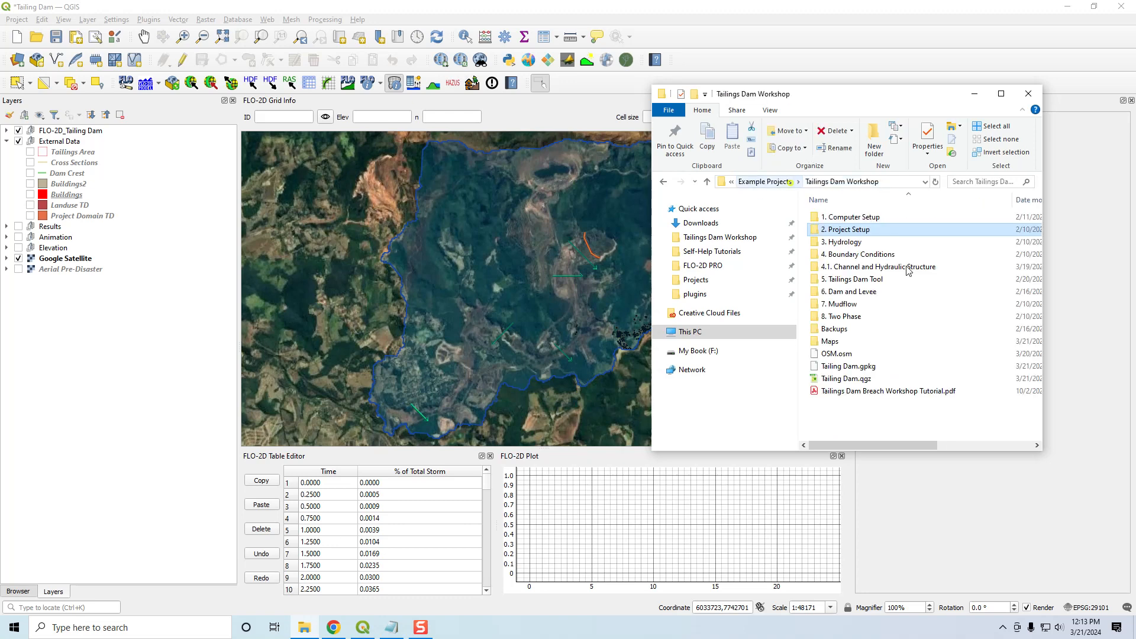
# - Open the 4. Boundary Conditions folder, then expand the FLO-2D user layers in QGIS and briefly display the Boundary group
pyautogui.click(848, 244)
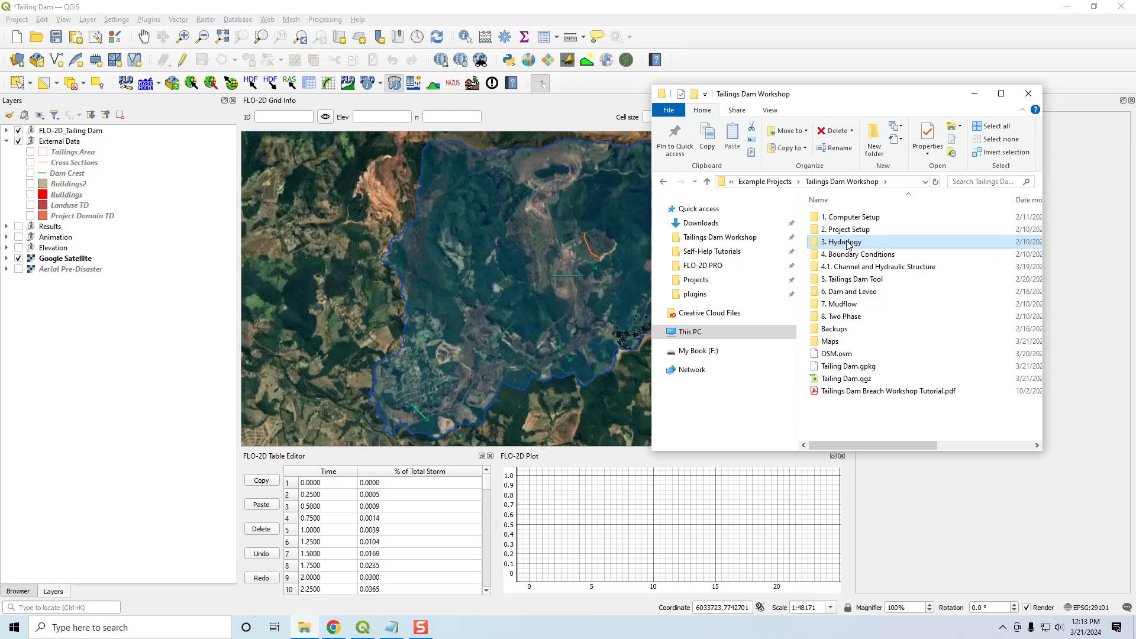
pyautogui.doubleClick(853, 254)
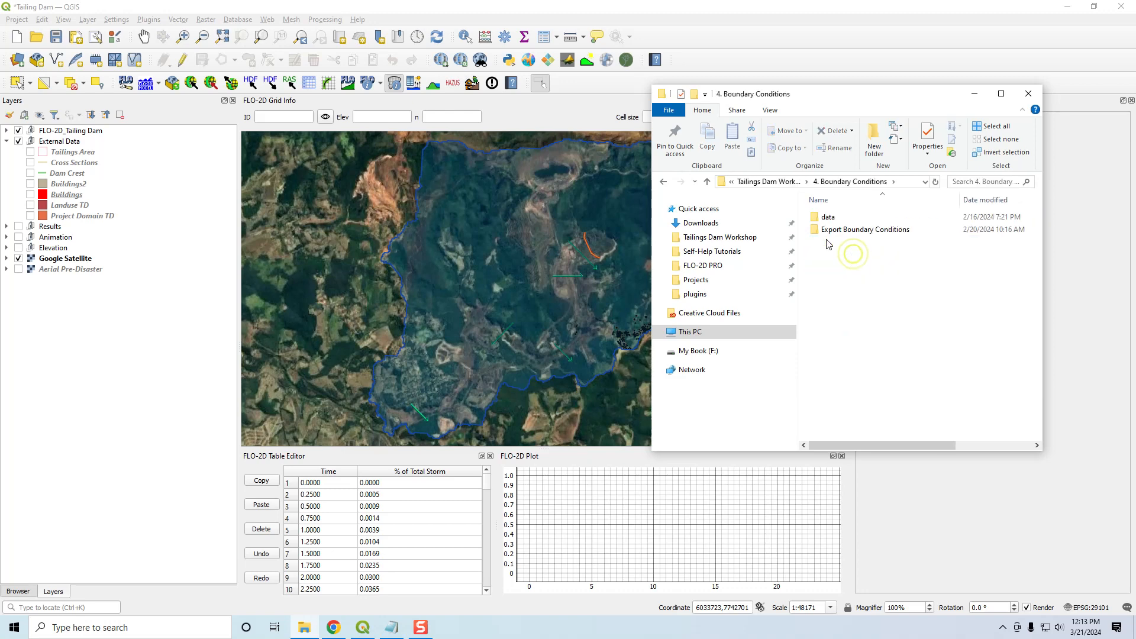
pyautogui.click(6, 131)
pyautogui.click(19, 141)
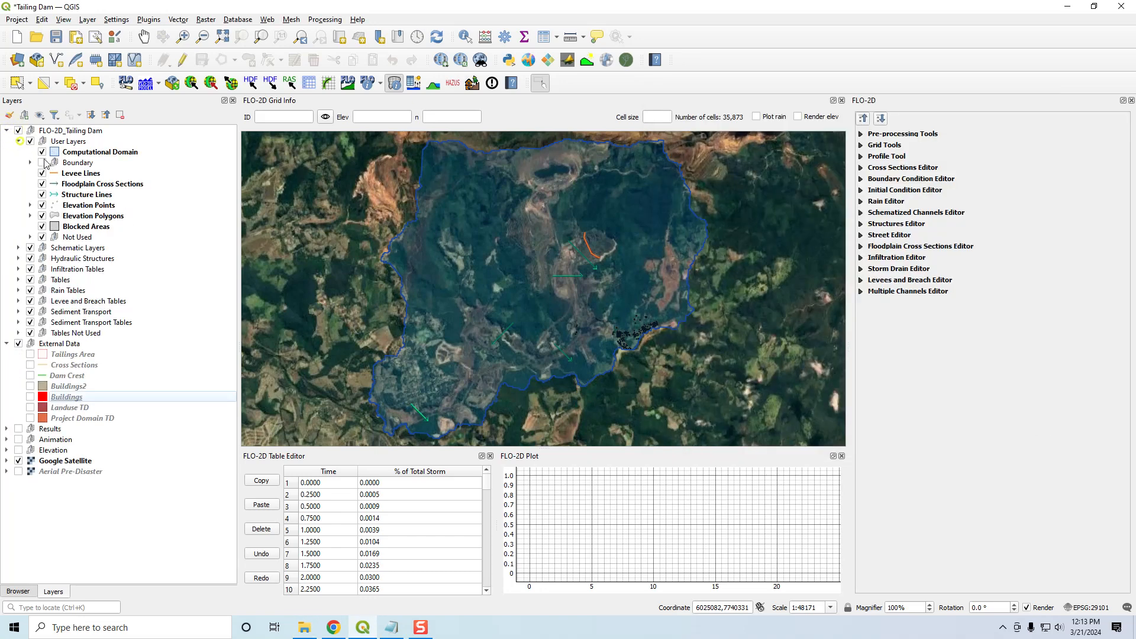
pyautogui.click(42, 162)
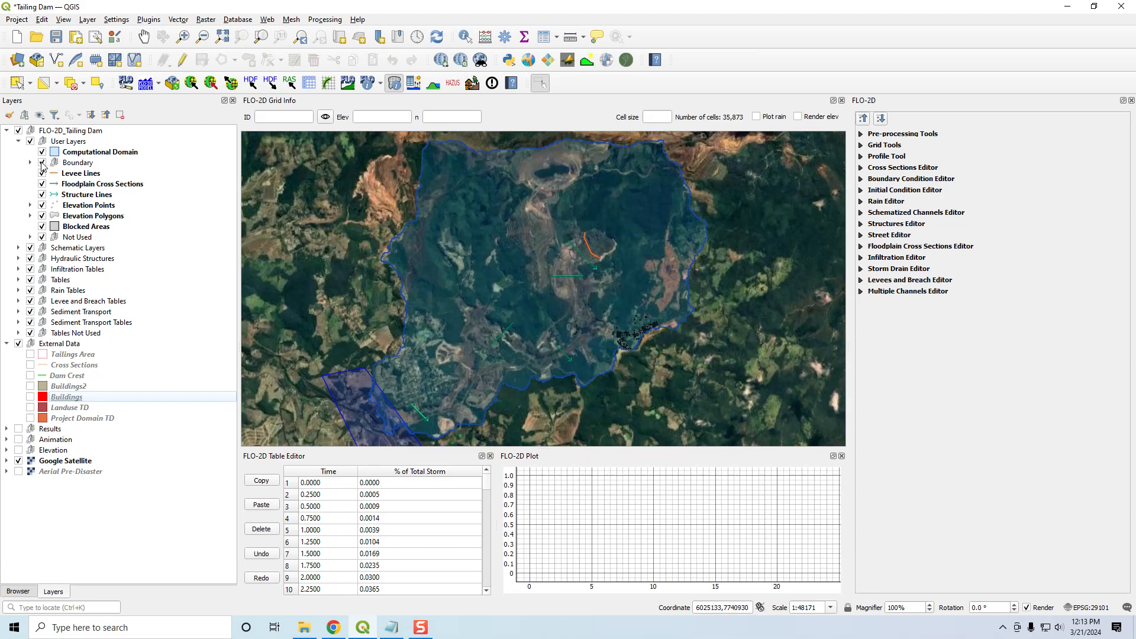
pyautogui.click(363, 629)
pyautogui.click(362, 631)
# - Switch to File Explorer, return to Tailings Dam Workshop, and point out the 4.1. Channel and Hydraulic Structure and 5. Tailings Dam Tool folders
pyautogui.click(304, 628)
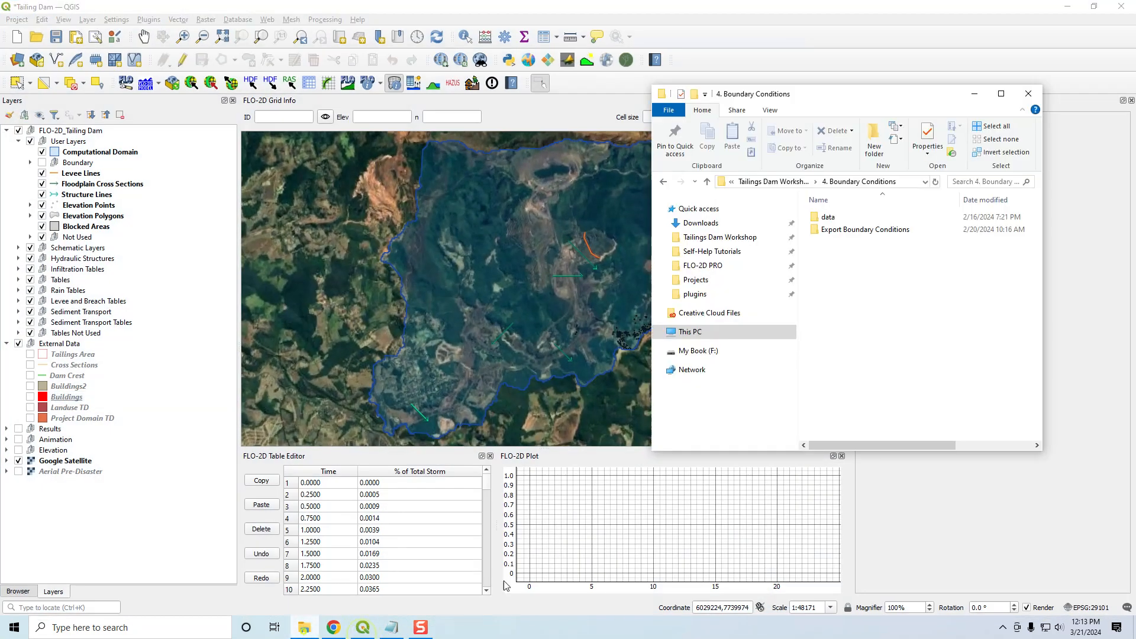
pyautogui.click(800, 183)
pyautogui.click(840, 269)
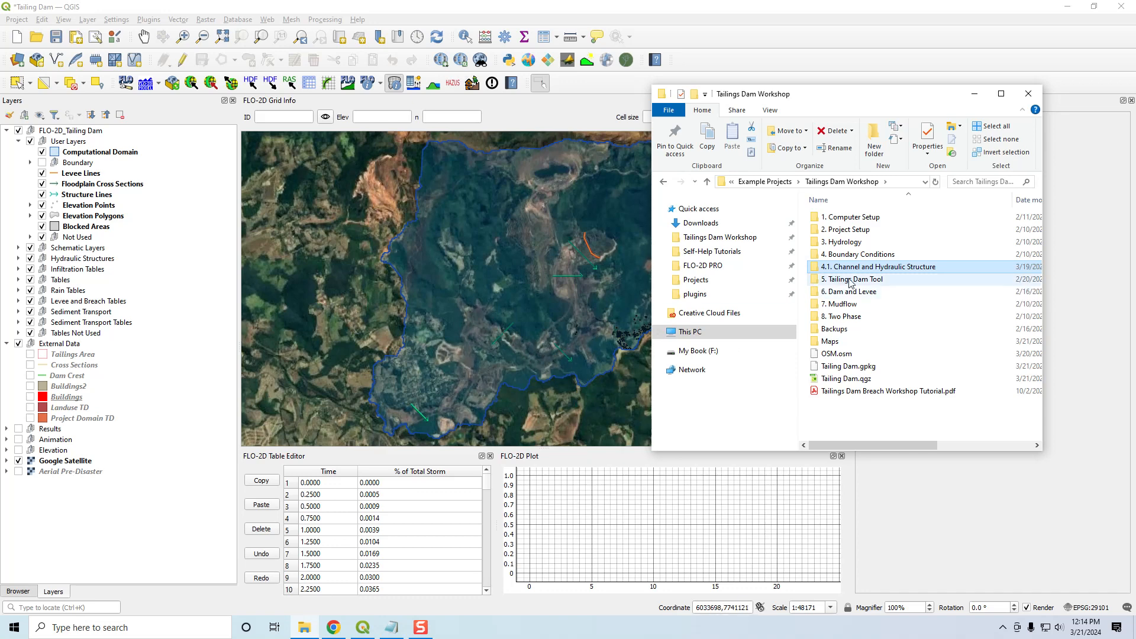
pyautogui.click(848, 283)
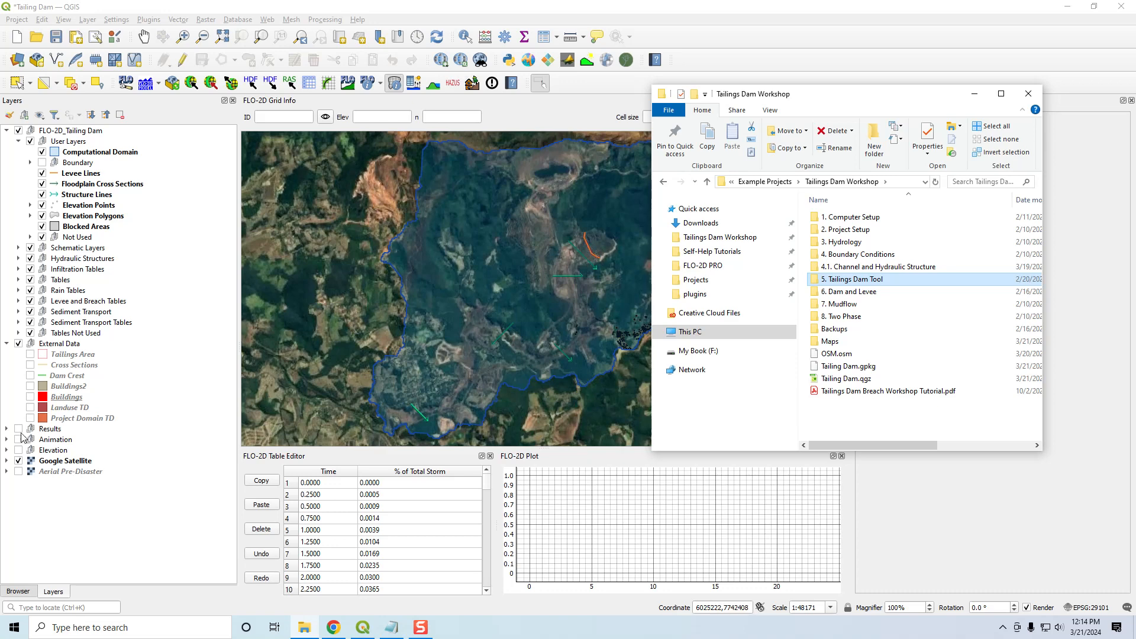
# - Switch the QGIS background from Google Satellite to the Aerial Pre-Disaster imagery and look closer at the dam area
pyautogui.click(19, 474)
pyautogui.click(19, 472)
pyautogui.click(19, 461)
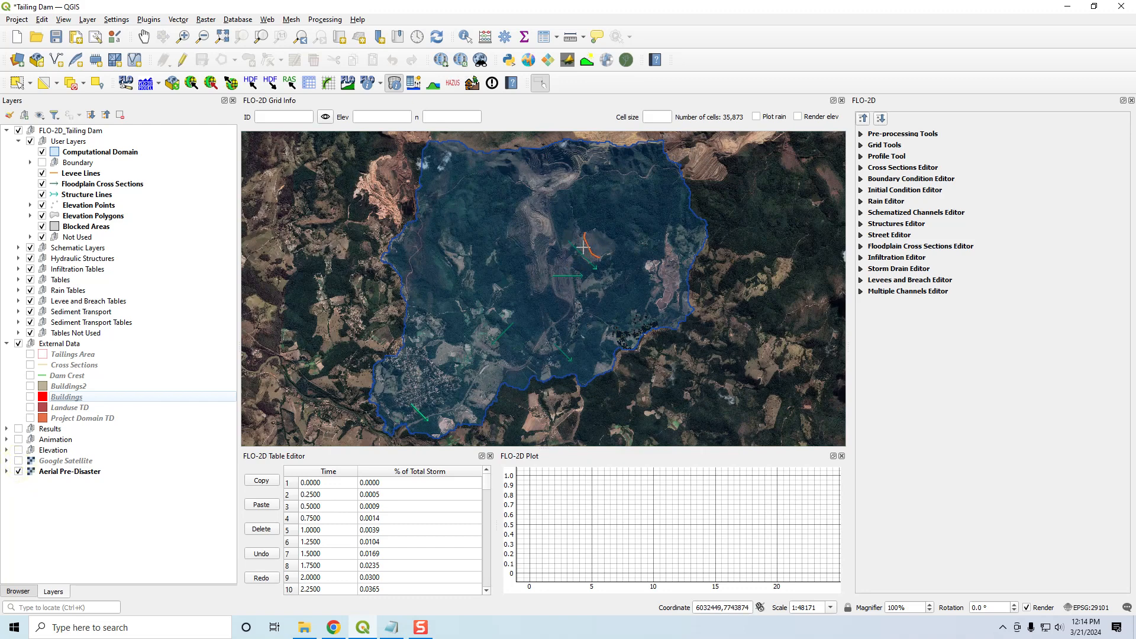
pyautogui.scroll(1, 582, 259)
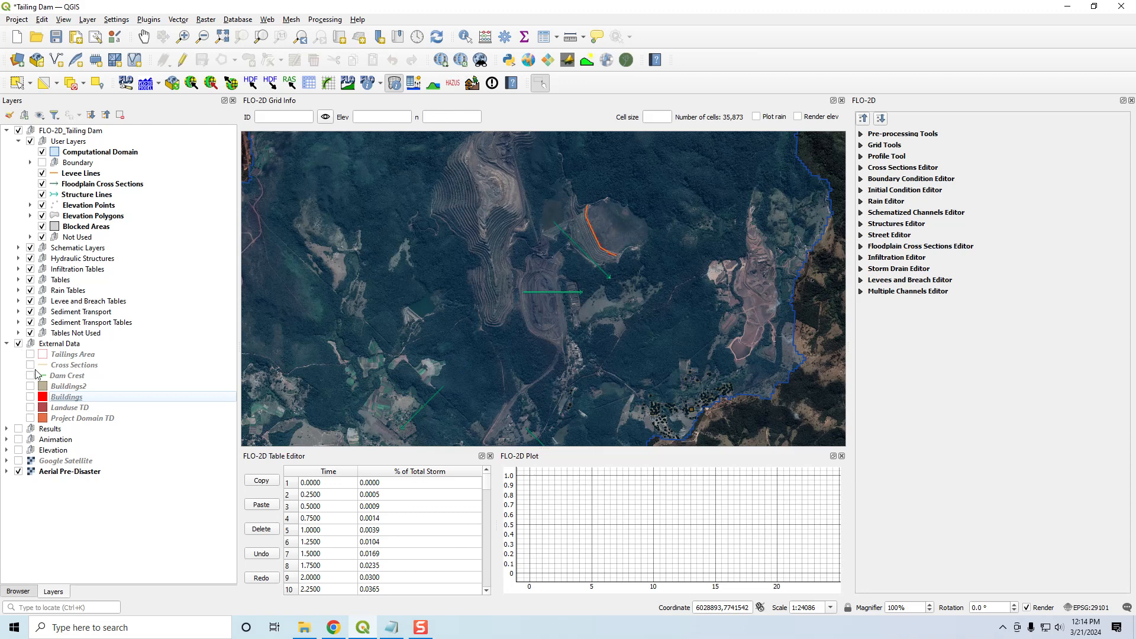
# - Expand the Results group, briefly display the TDT GW4 and TDT AMF Final Depth rasters, and view the whole domain with them hidden
pyautogui.click(7, 429)
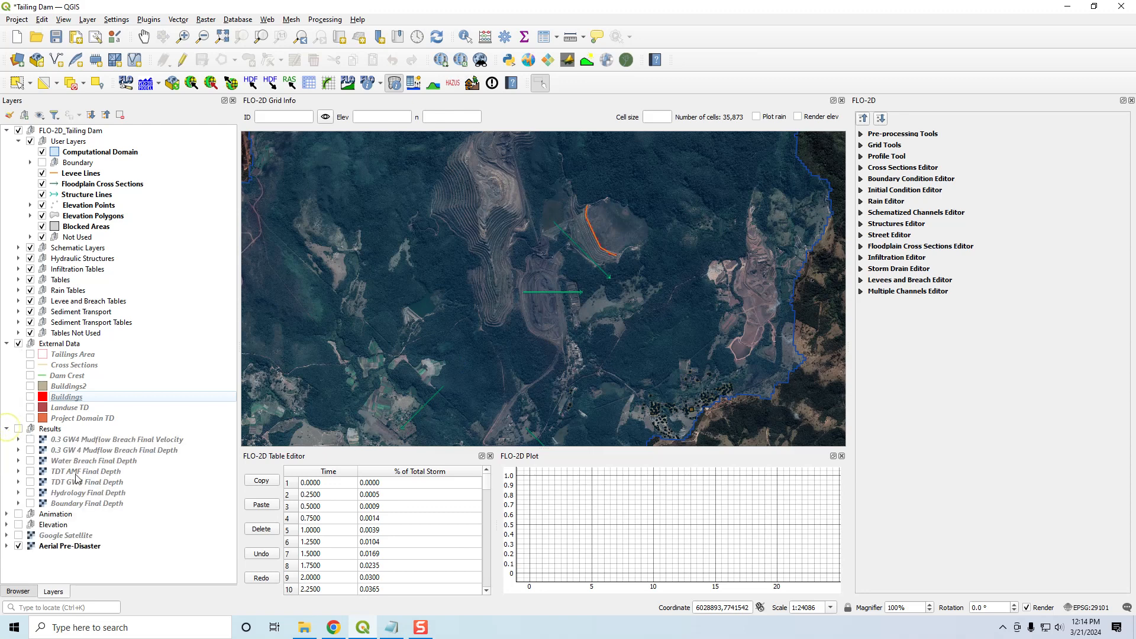
pyautogui.click(30, 482)
pyautogui.click(30, 482)
pyautogui.click(31, 471)
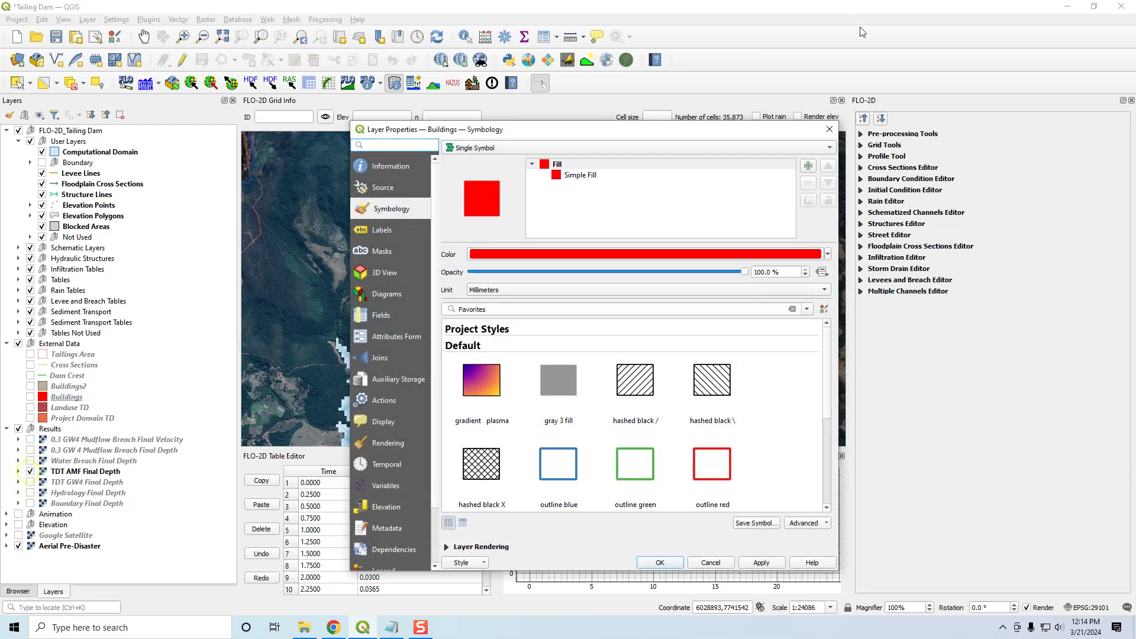
pyautogui.click(829, 129)
pyautogui.click(30, 471)
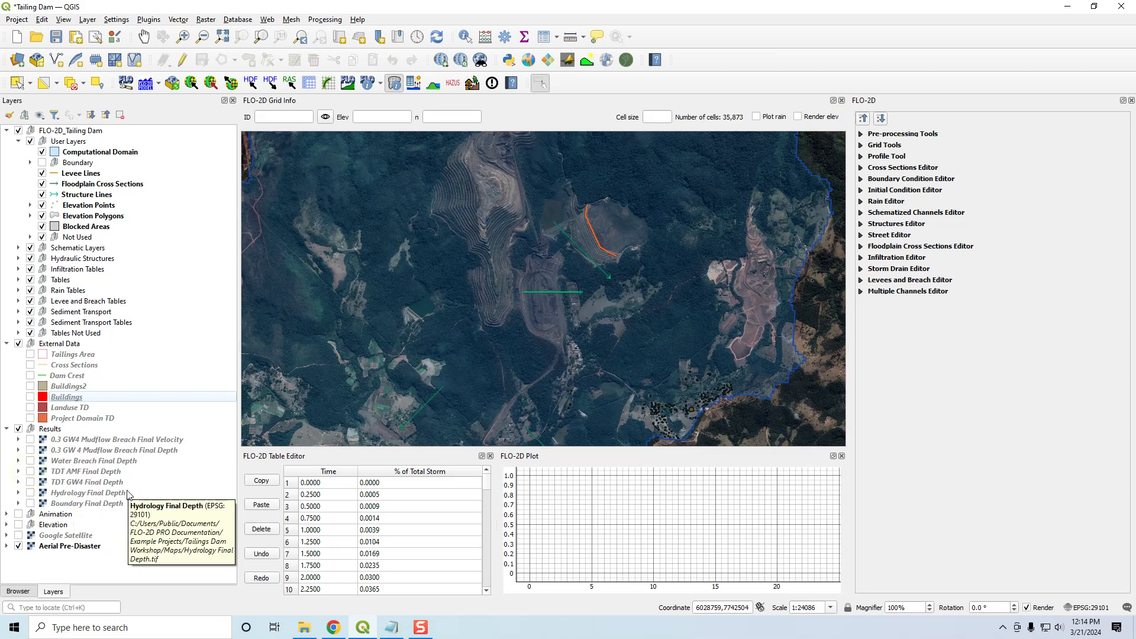
pyautogui.scroll(-1, 585, 375)
pyautogui.moveTo(586, 360); pyautogui.dragTo(593, 335)
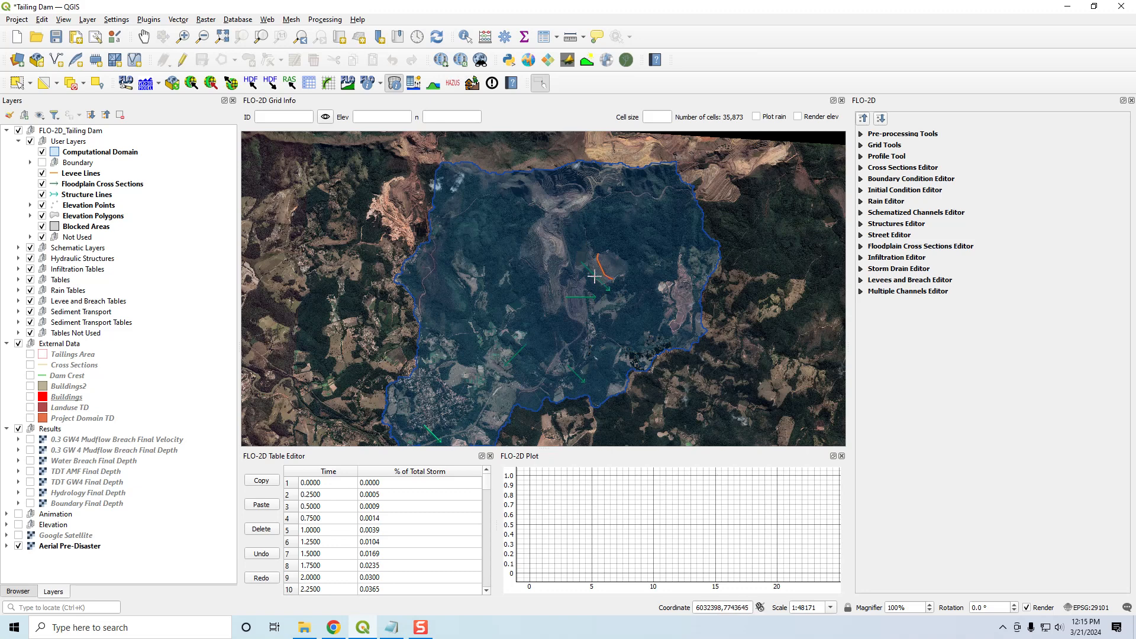
pyautogui.moveTo(594, 276); pyautogui.dragTo(589, 260)
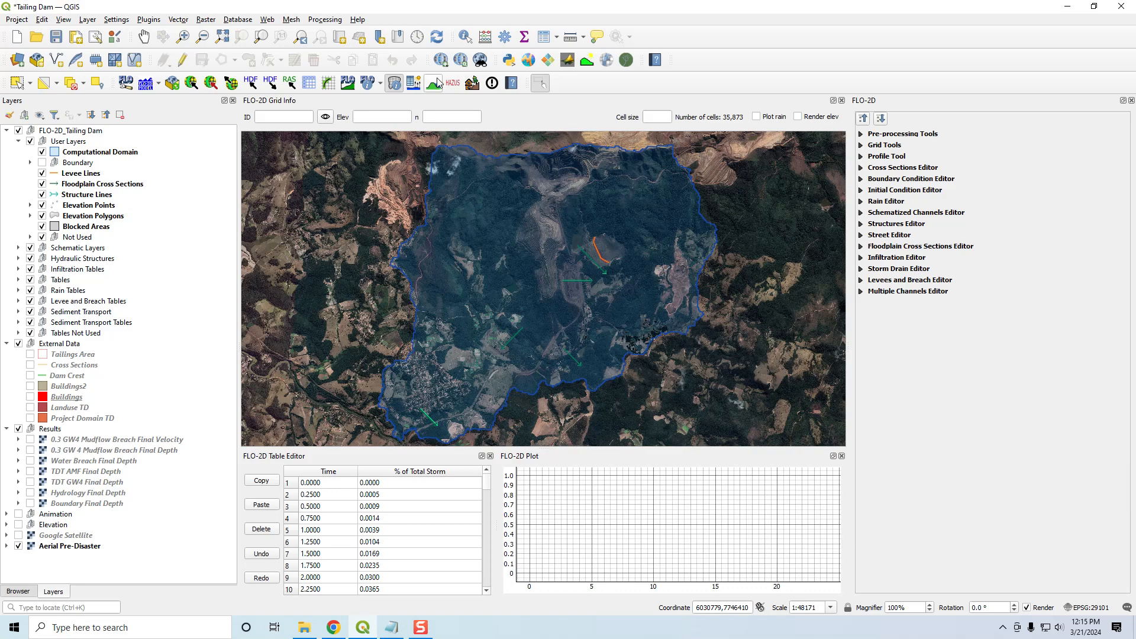
# - Open the Mud and Sediment Transport settings and review the viscosity and yield stress relationships without choosing one
pyautogui.click(471, 84)
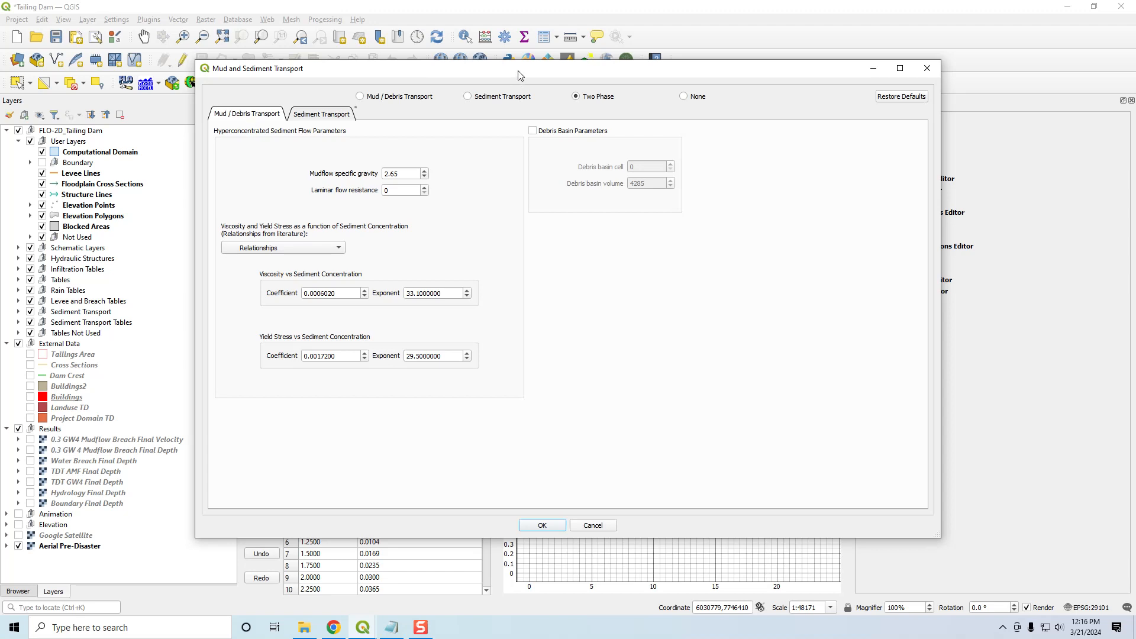
pyautogui.moveTo(518, 70); pyautogui.dragTo(601, 67)
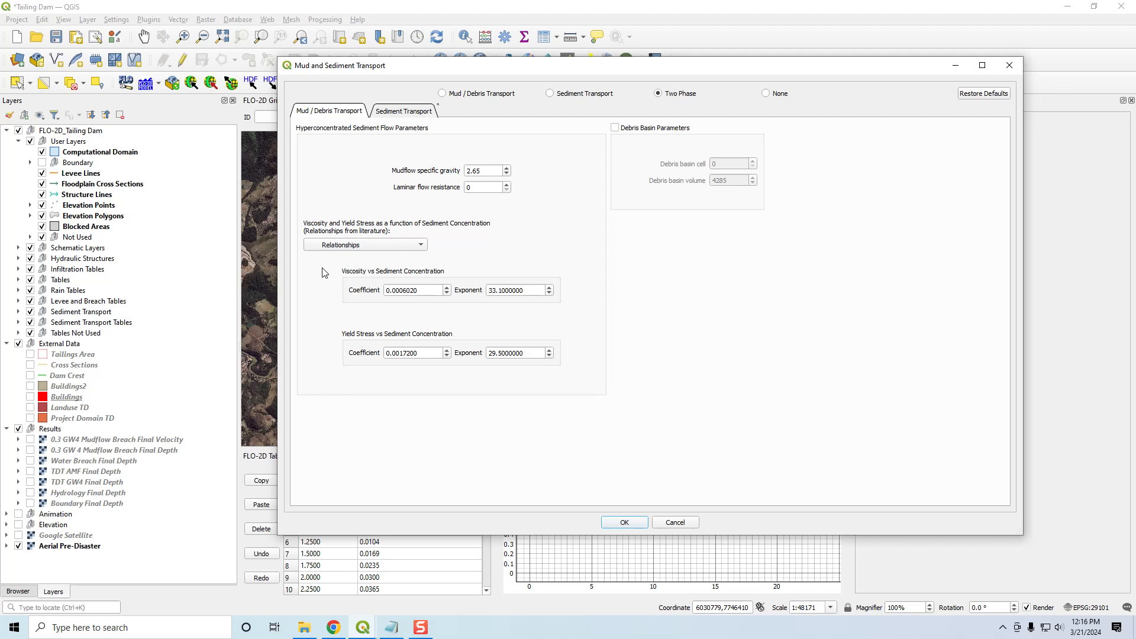
pyautogui.click(333, 245)
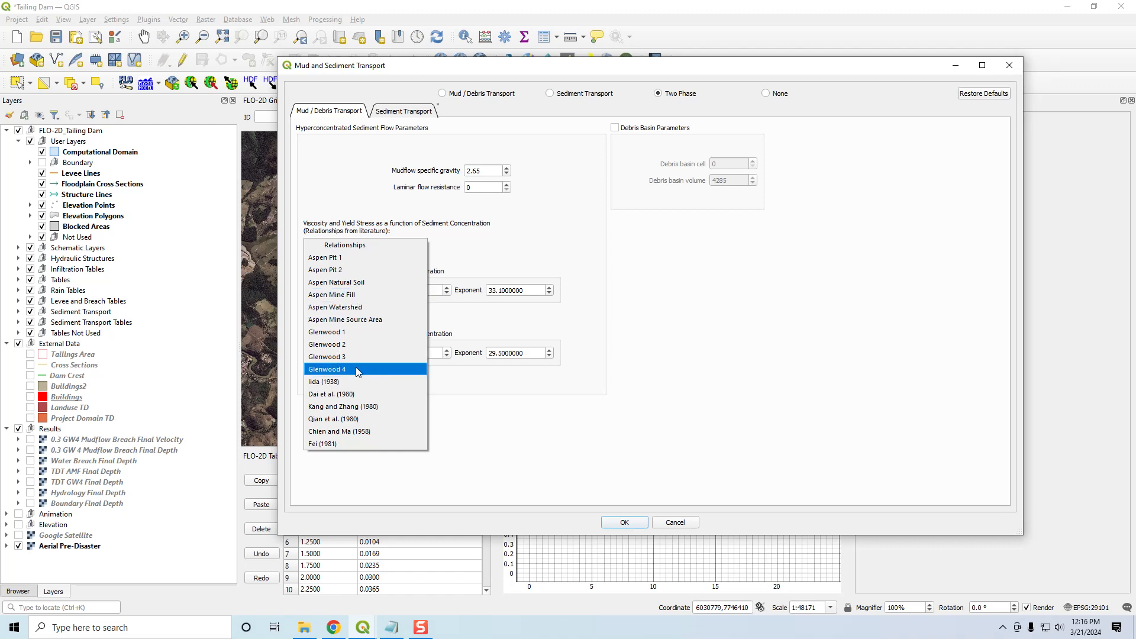
pyautogui.click(515, 445)
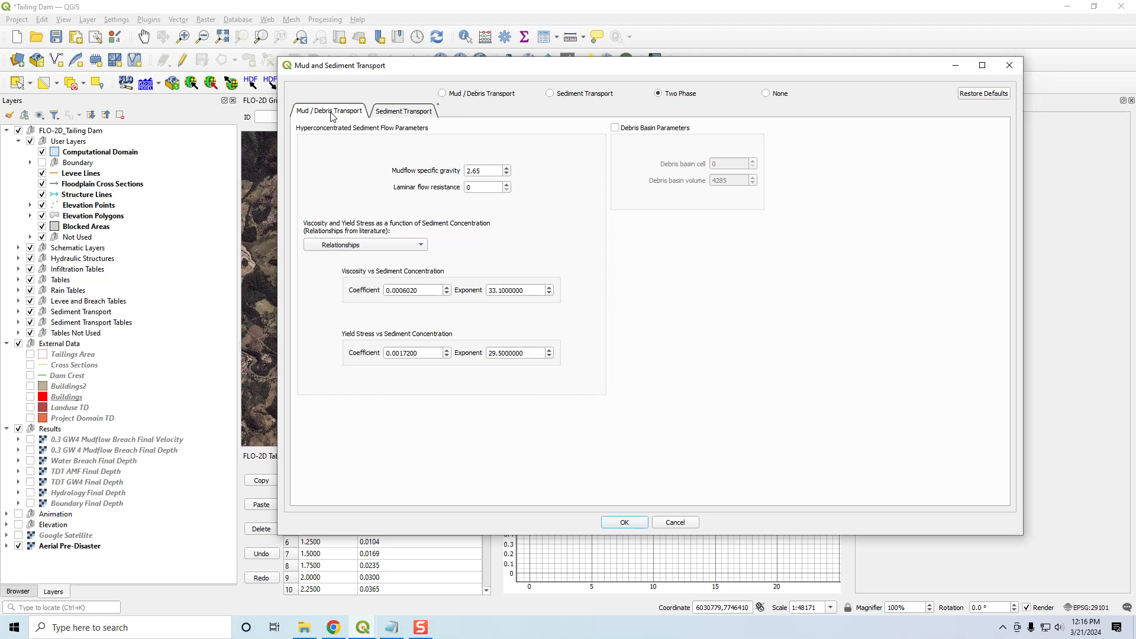
# - Review the Sediment Transport parameters with the Two Phase option selected, and close the settings without applying changes
pyautogui.click(405, 112)
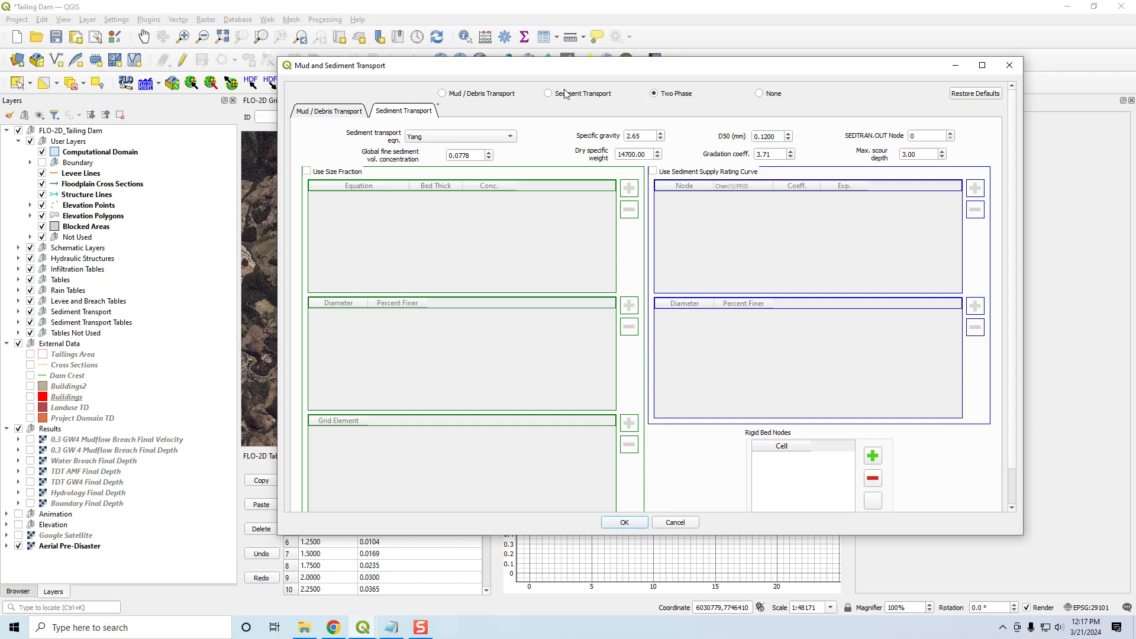
pyautogui.click(654, 92)
pyautogui.scroll(-2, 1013, 228)
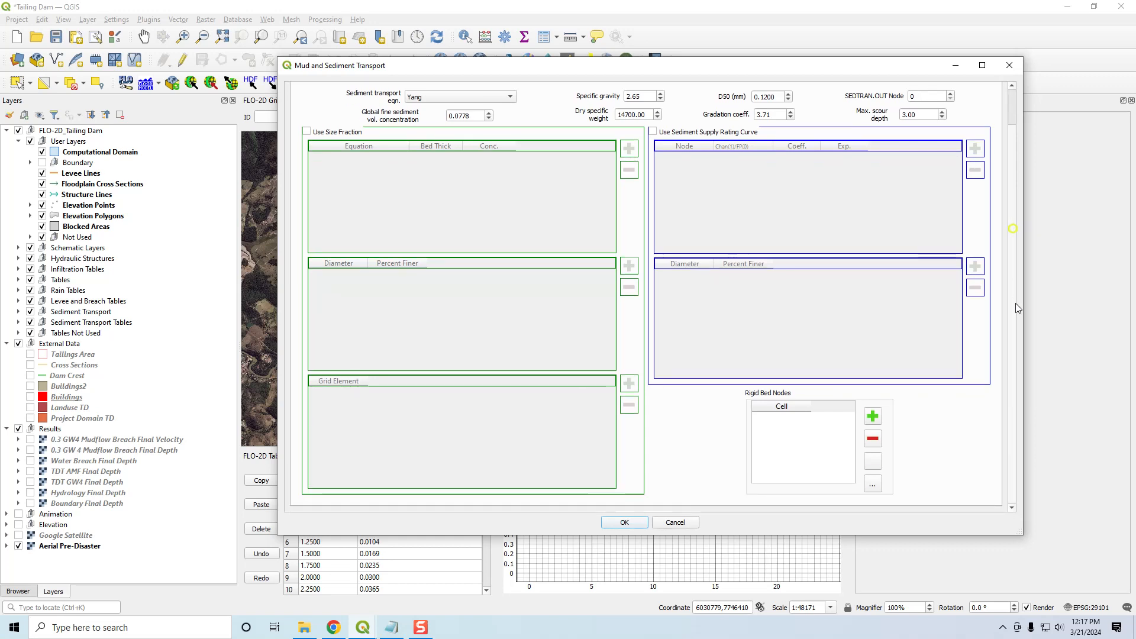
pyautogui.click(1012, 71)
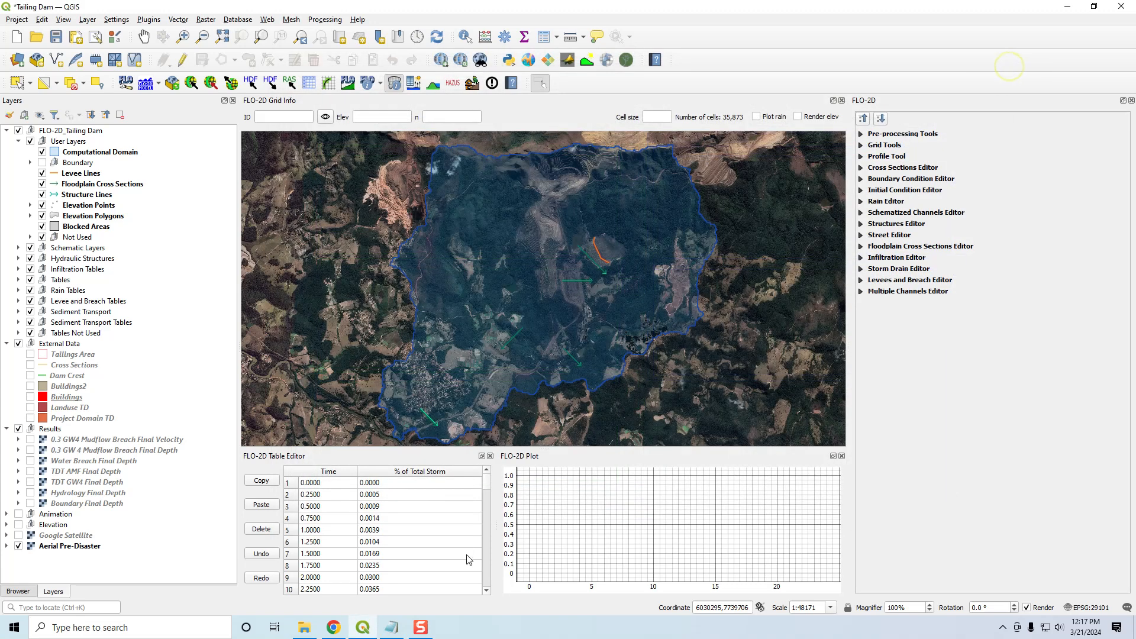
# - Highlight Tailings Parameters in the Notepad video notes, minimise them, and briefly check the Tailings Dam Workshop folder in File Explorer
pyautogui.click(395, 628)
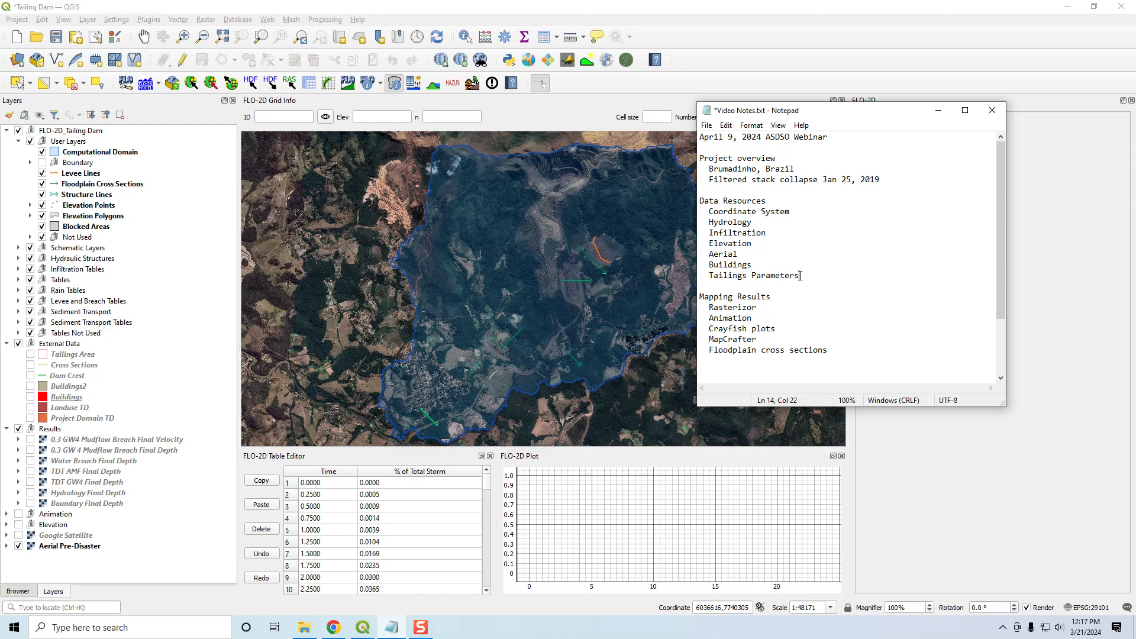
pyautogui.hotkey('shift', 'Home')
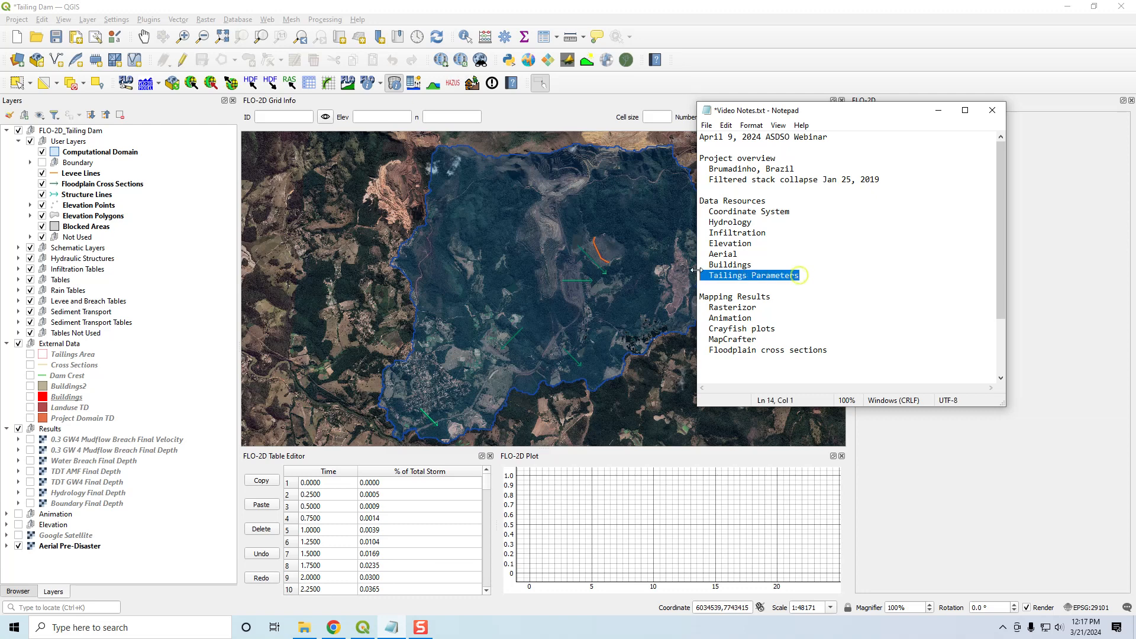
pyautogui.click(946, 112)
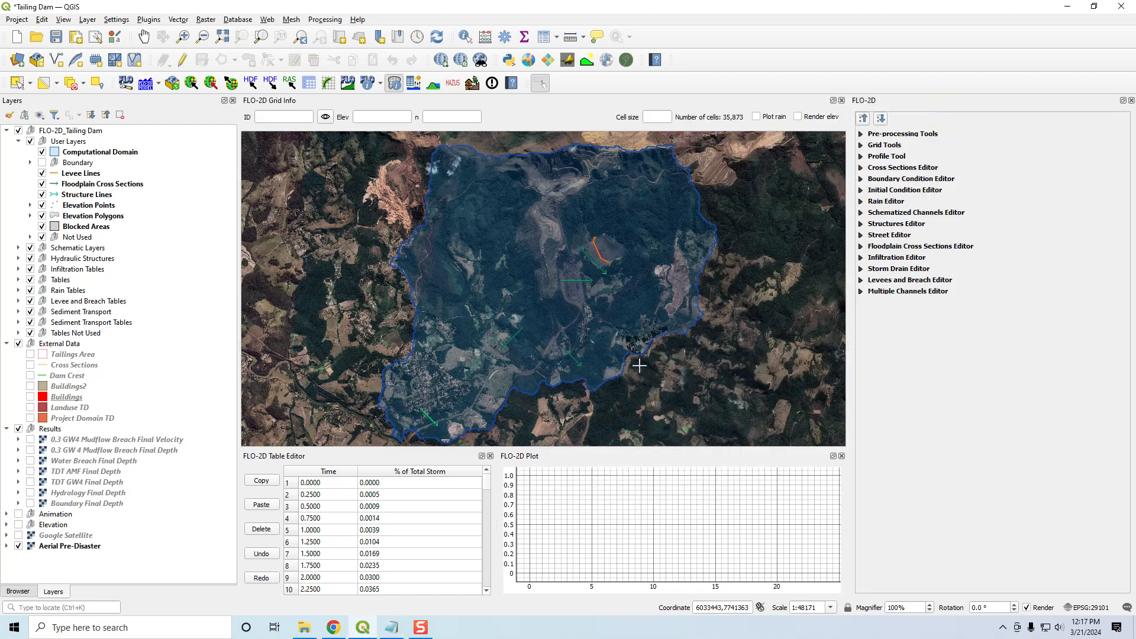
pyautogui.click(305, 628)
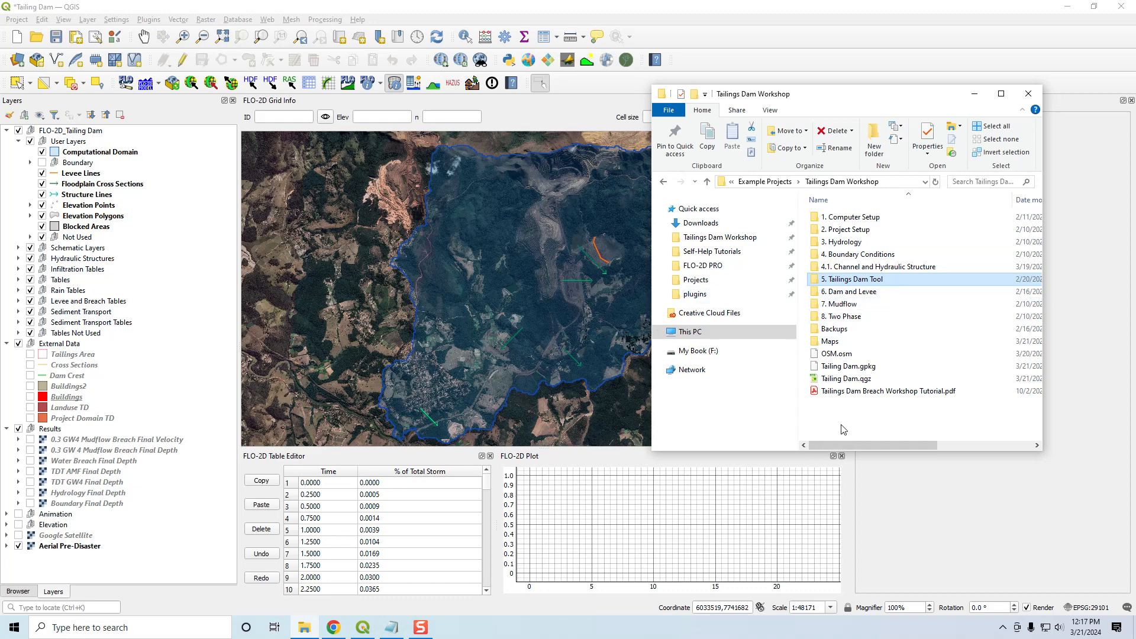
pyautogui.click(977, 91)
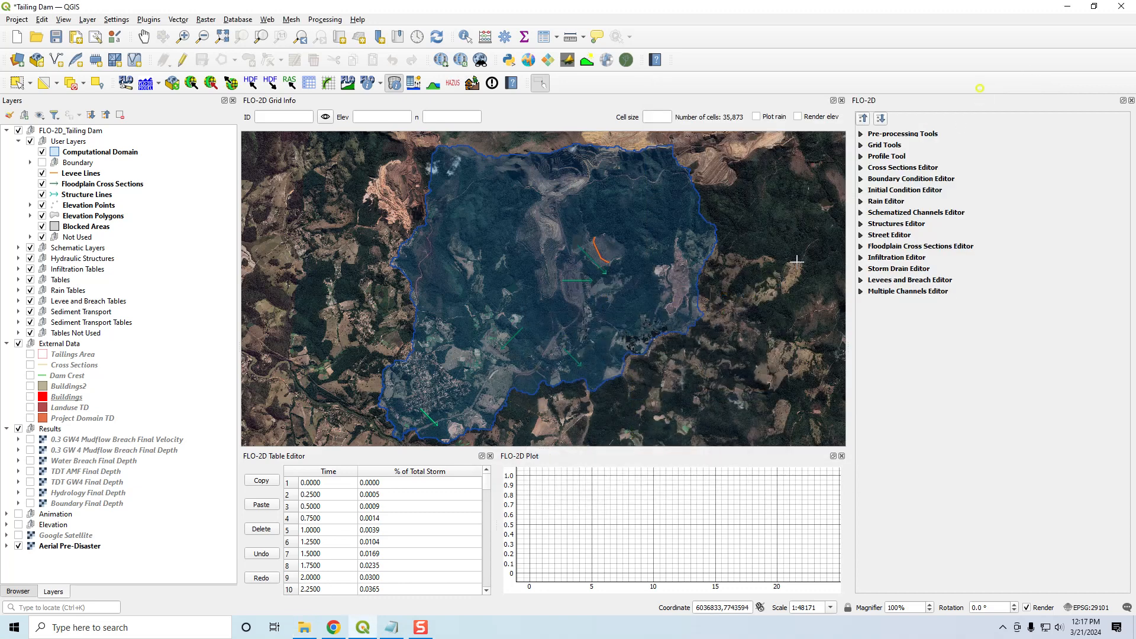
# - Examine the tailings dam, its crest line and the impoundment up close on the aerial imagery, ending at the full computational domain
pyautogui.scroll(1, 604, 244)
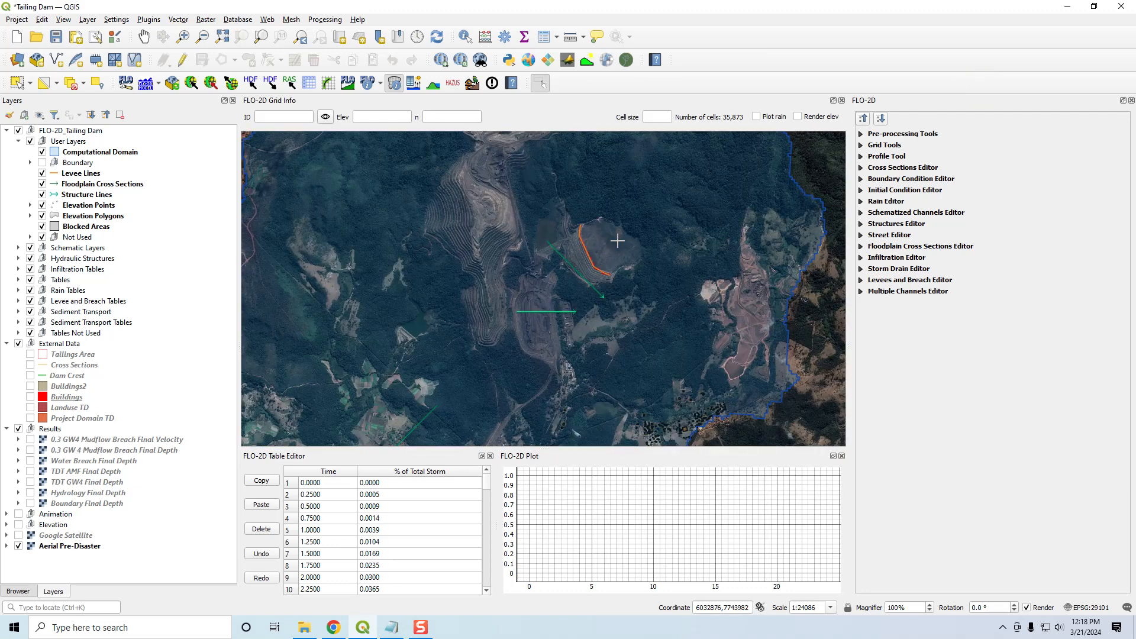
pyautogui.scroll(1, 616, 240)
pyautogui.scroll(1, 557, 240)
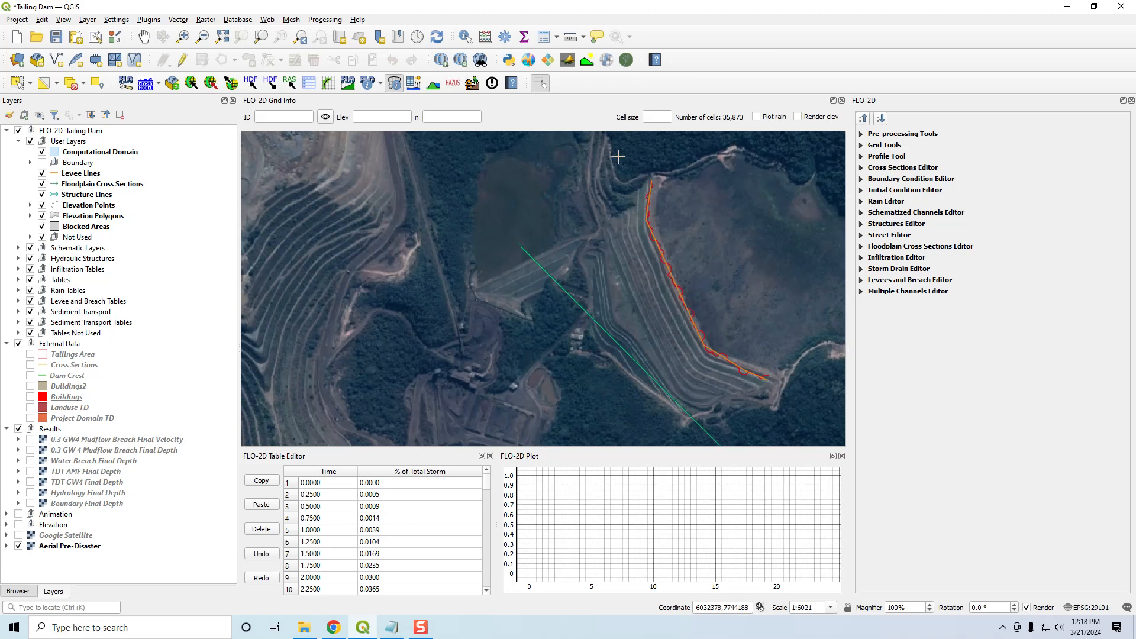
pyautogui.moveTo(726, 332); pyautogui.dragTo(565, 328)
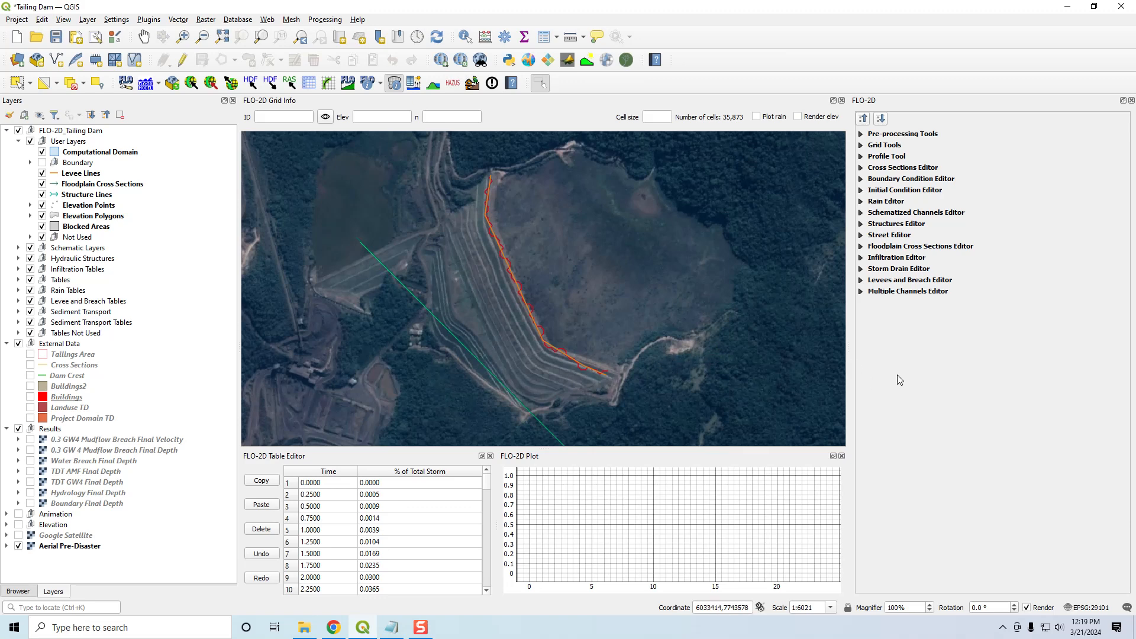
pyautogui.scroll(-2, 679, 370)
pyautogui.moveTo(685, 392); pyautogui.dragTo(644, 284)
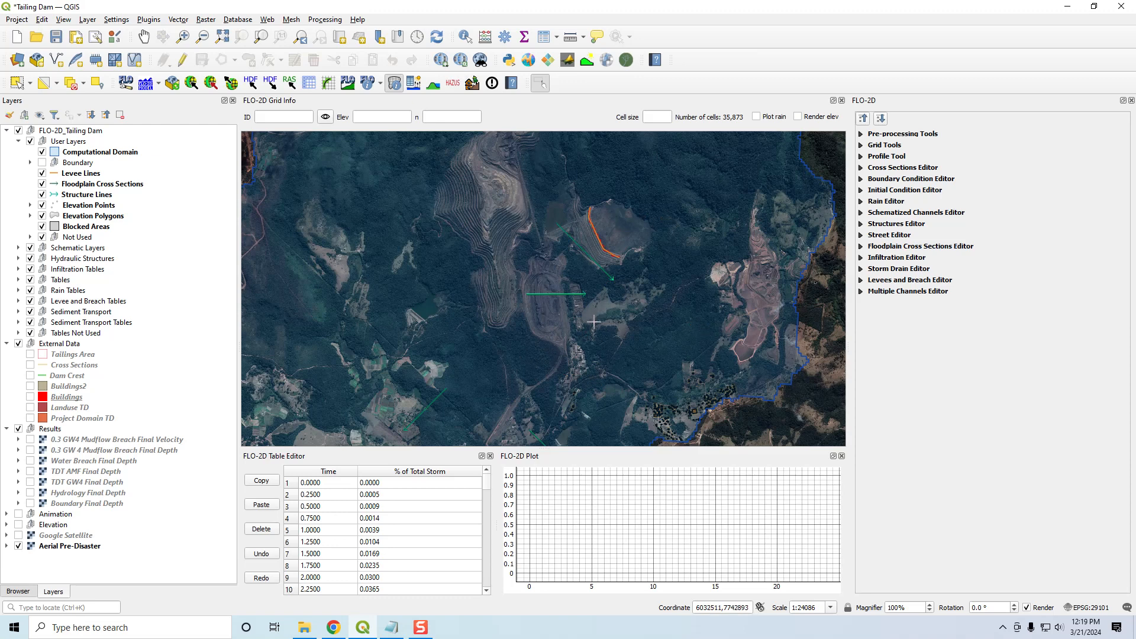
pyautogui.scroll(-1, 654, 342)
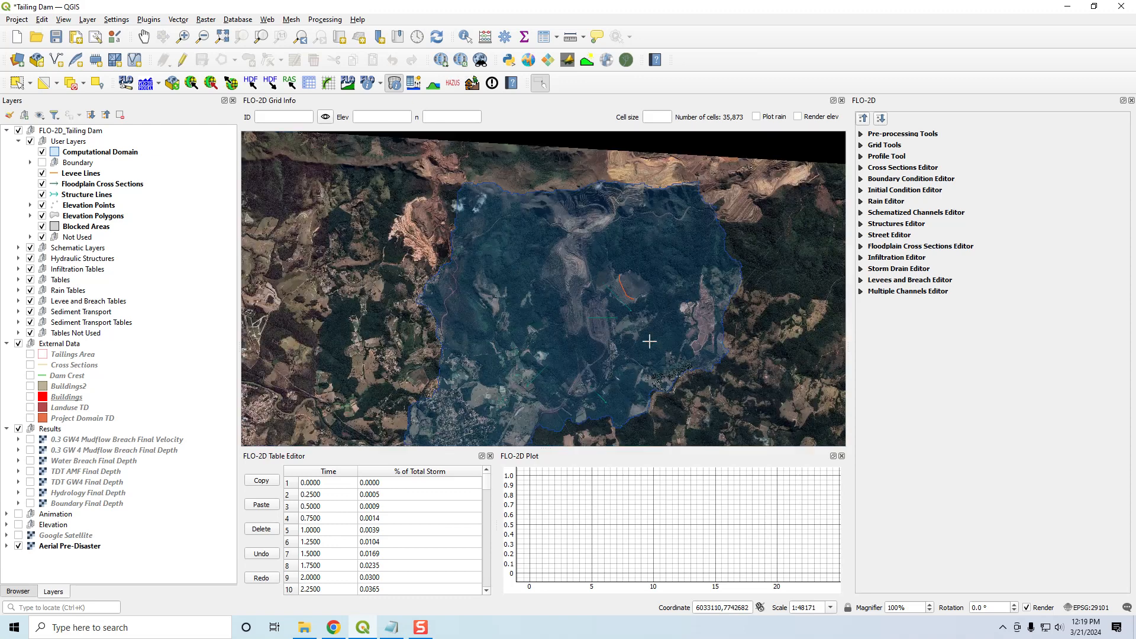
pyautogui.moveTo(647, 342); pyautogui.dragTo(647, 311)
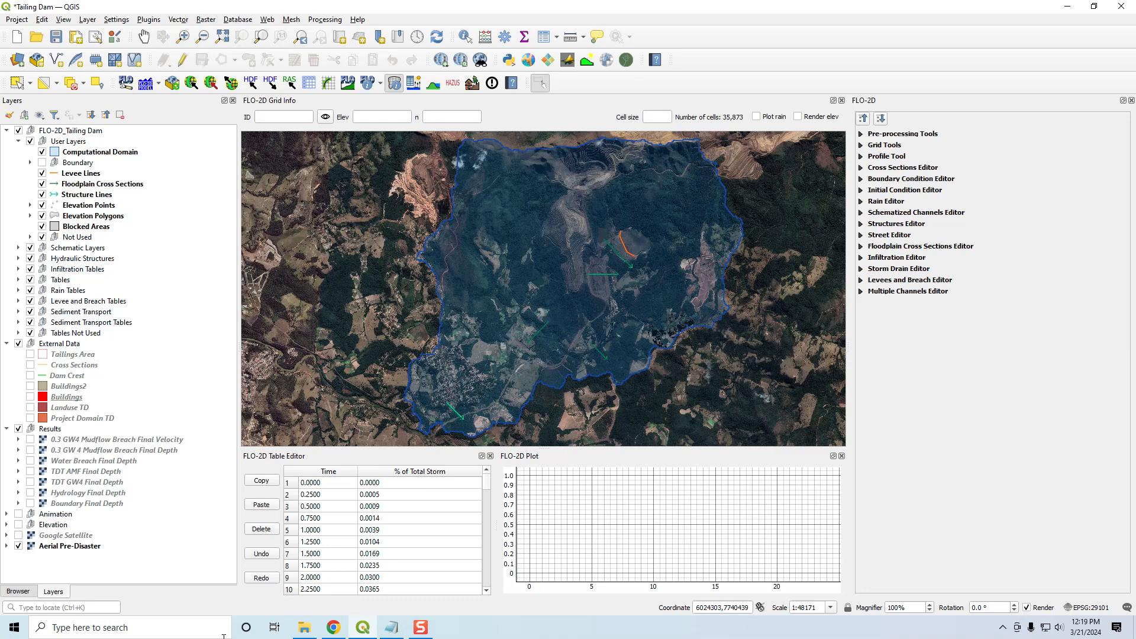
# - Switch to the Notepad video notes, highlight the completed topics and the Mapping Results section in turn, and minimise the notes
pyautogui.click(392, 628)
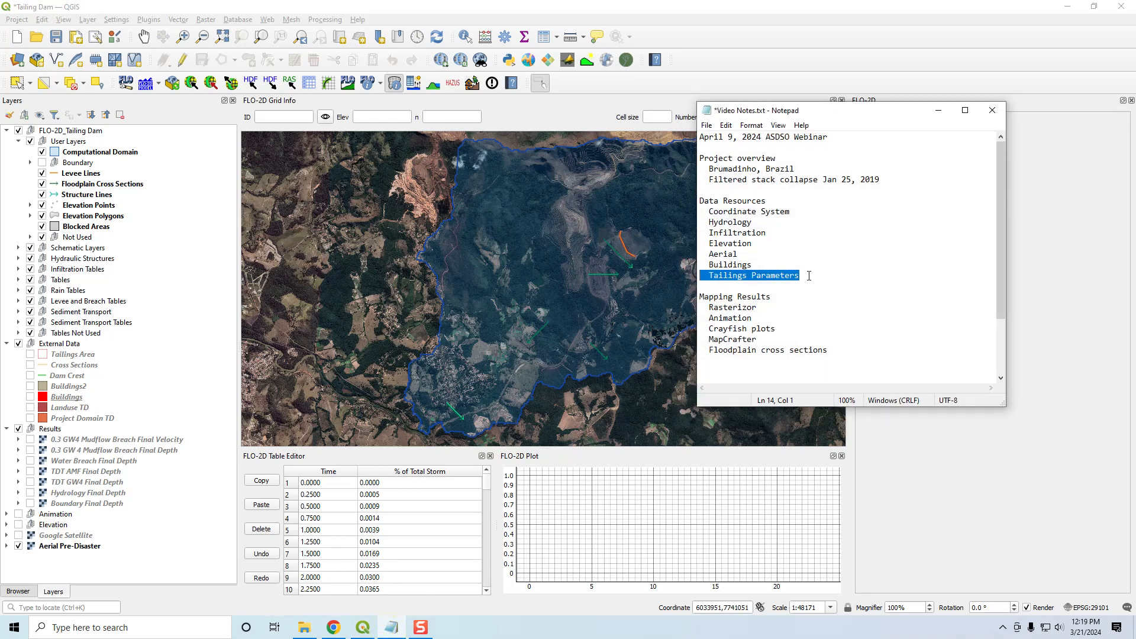
pyautogui.hotkey('shift', 'Up')
pyautogui.hotkey('shift', 'Up')
pyautogui.hotkey('shift', 'Up')
pyautogui.hotkey('shift', 'Up')
pyautogui.hotkey('shift', 'Up')
pyautogui.hotkey('shift', 'Up')
pyautogui.hotkey('shift', 'Up')
pyautogui.hotkey('shift', 'Up')
pyautogui.hotkey('shift', 'Up')
pyautogui.hotkey('shift', 'Up')
pyautogui.hotkey('shift', 'Up')
pyautogui.hotkey('shift', 'Up')
pyautogui.hotkey('shift', 'Up')
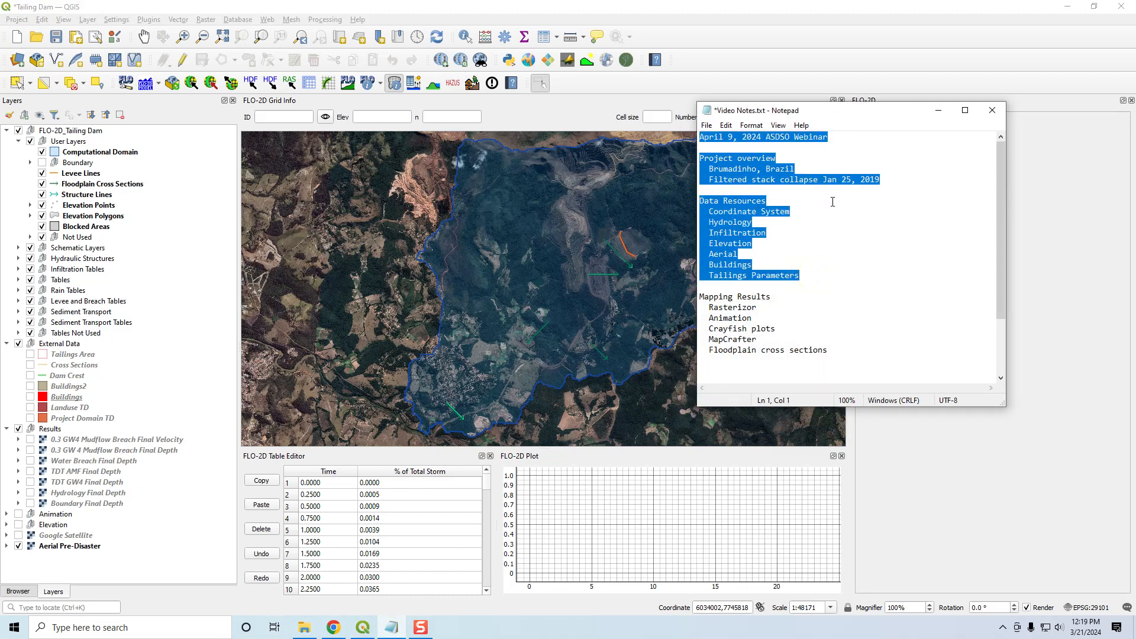
pyautogui.click(700, 297)
pyautogui.hotkey('shift', 'Down')
pyautogui.hotkey('shift', 'Down')
pyautogui.hotkey('shift', 'Down')
pyautogui.hotkey('shift', 'Down')
pyautogui.hotkey('shift', 'Down')
pyautogui.hotkey('shift', 'Down')
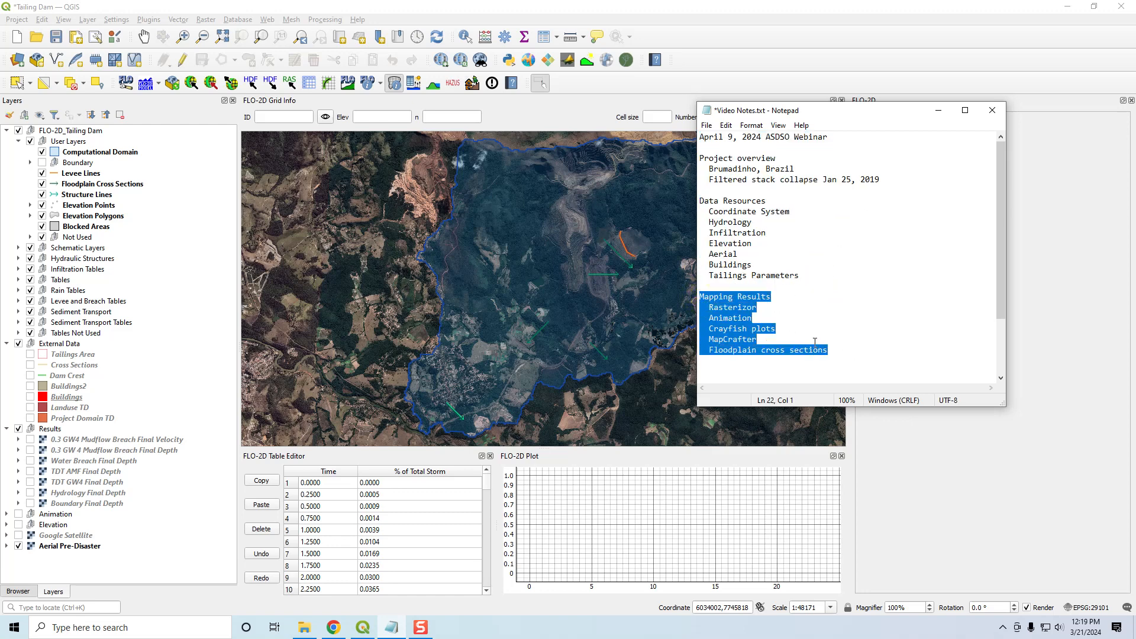
pyautogui.click(938, 112)
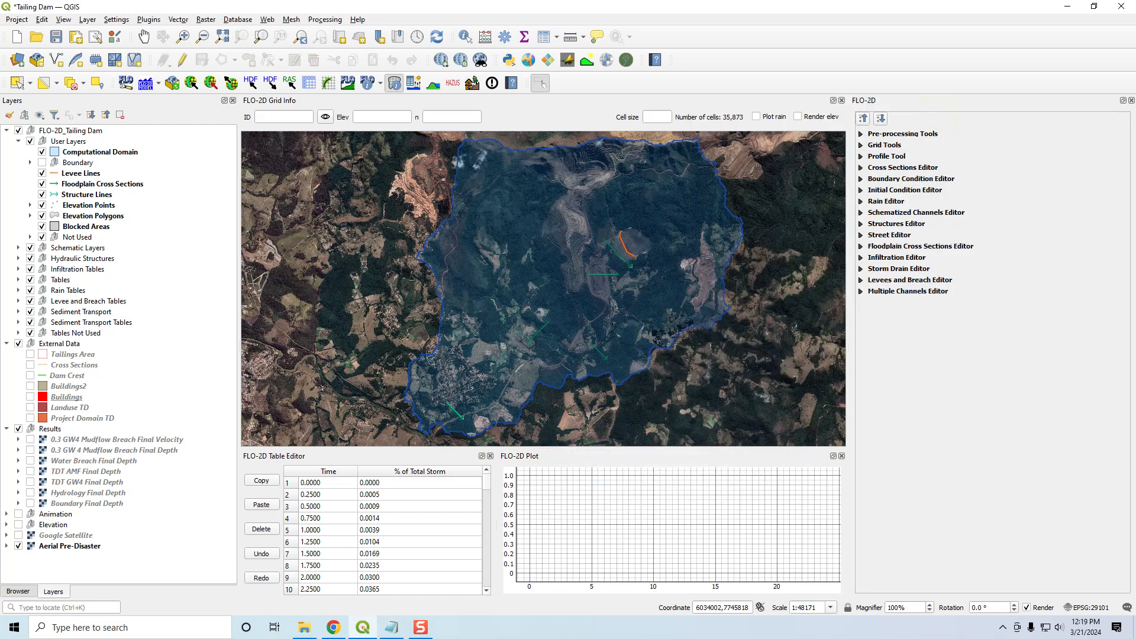